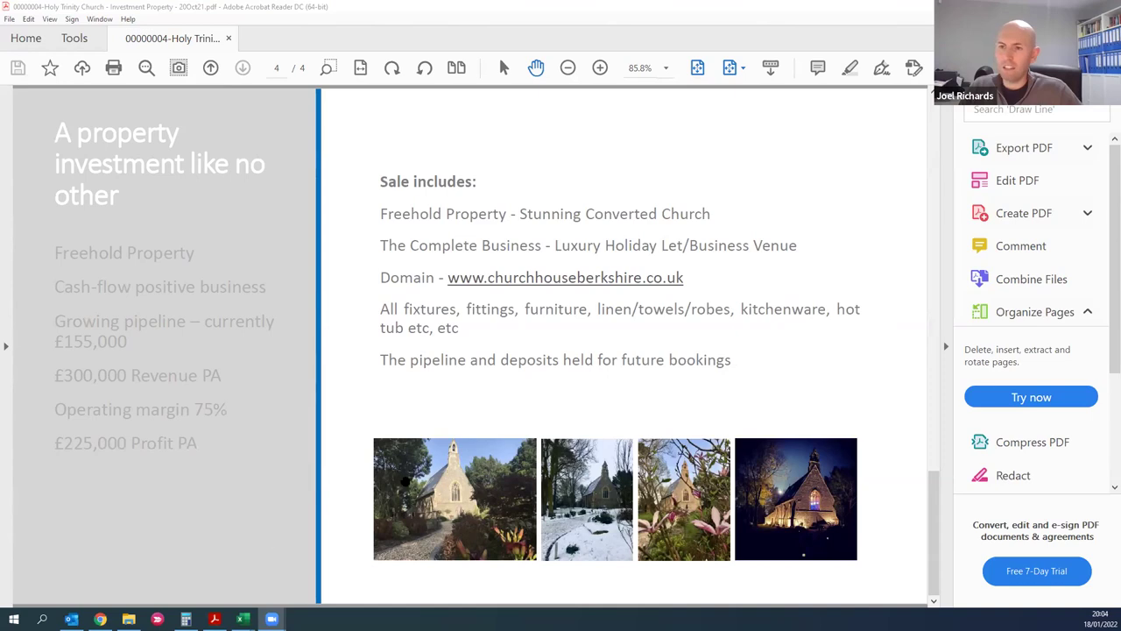
# - Look back through the Holy Trinity Church brochure to its first page, and bring up the pipeline workbook in Excel
pyautogui.scroll(3, 708, 205)
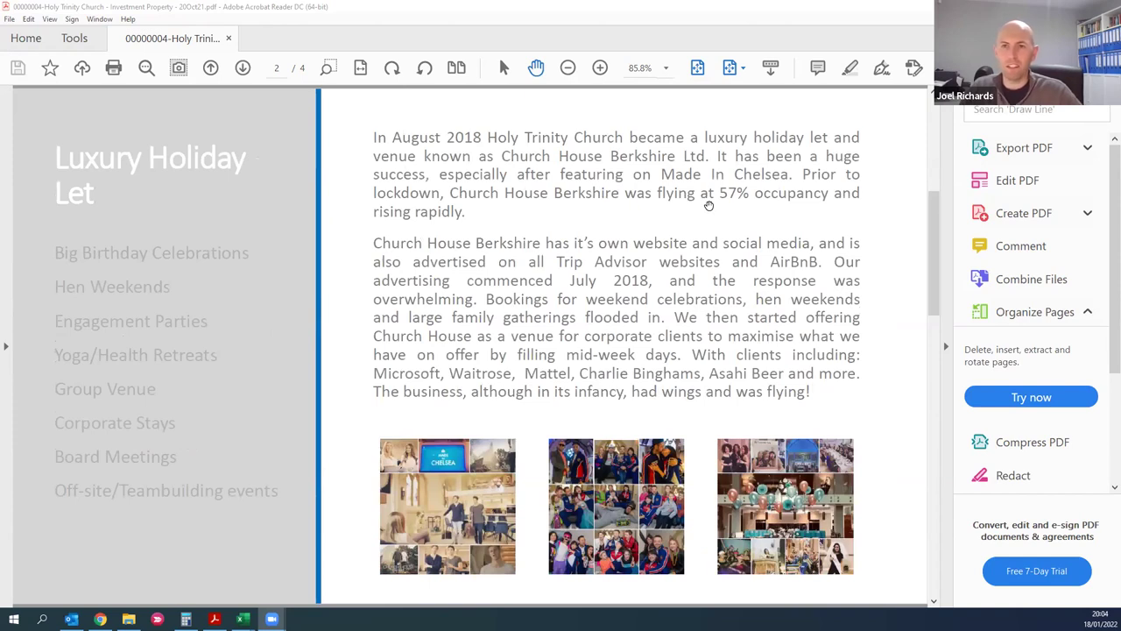
pyautogui.scroll(2, 708, 205)
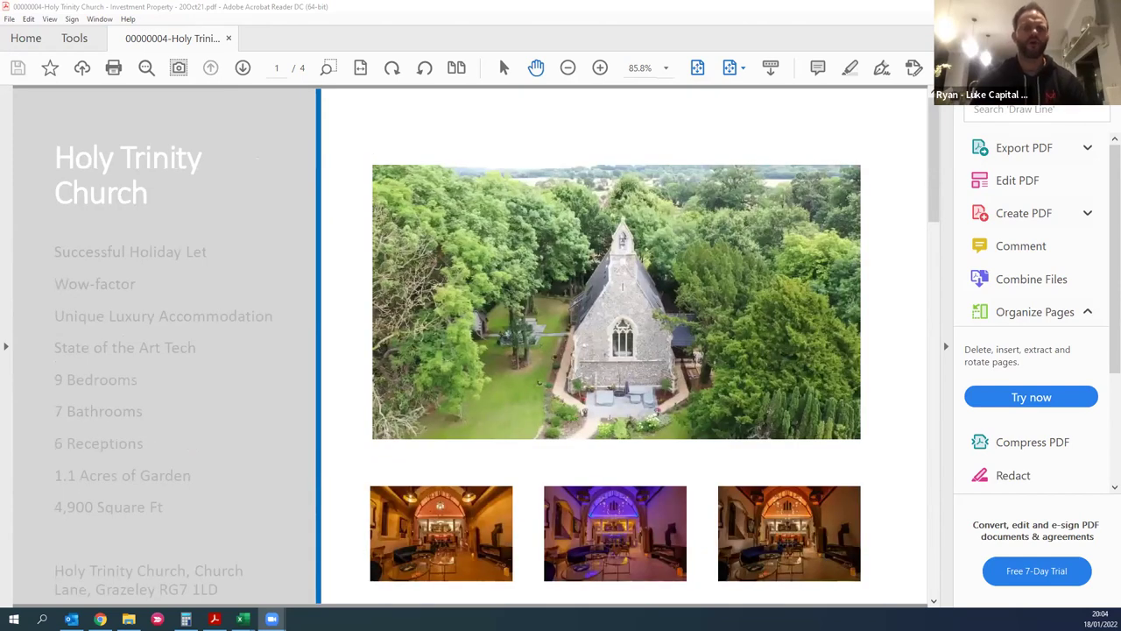
pyautogui.hotkey('alt', 'Tab')
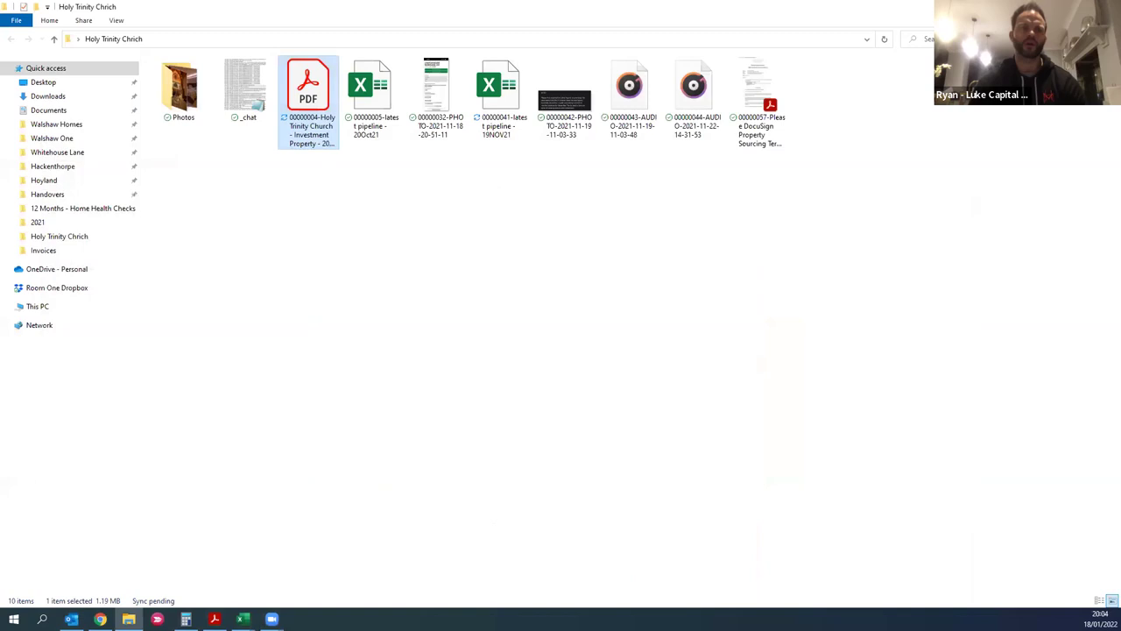
pyautogui.click(1020, 7)
pyautogui.moveTo(243, 618)
pyautogui.click(195, 562)
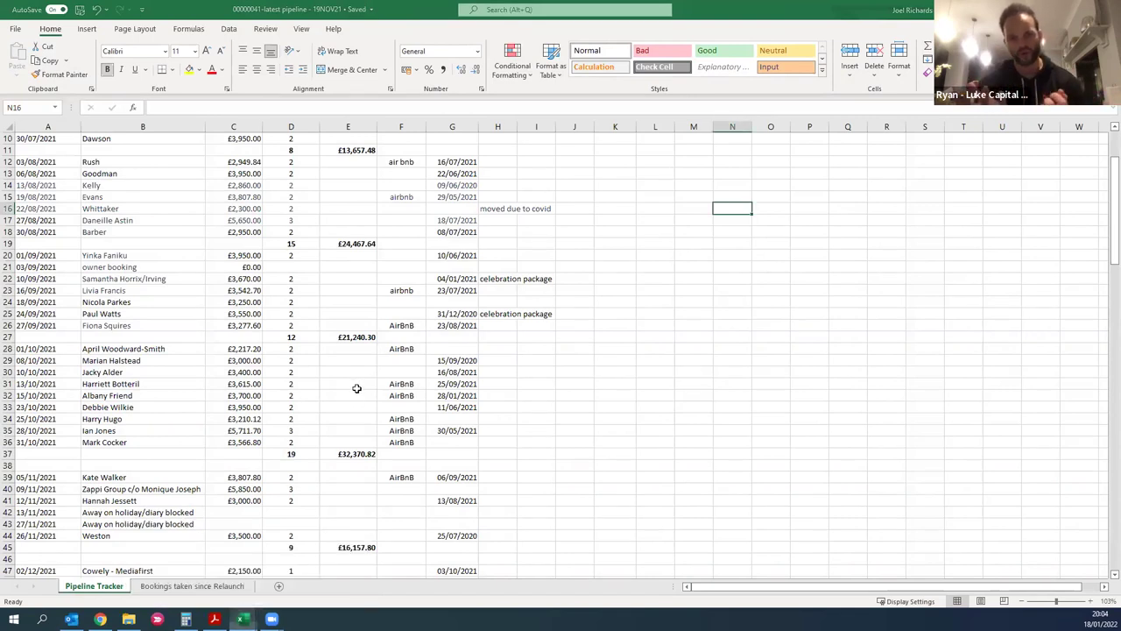
# - Examine the deal projections on the BRR Analysis sheet and the running costs on the SA Analysis sheet of the deal analysis workbook
pyautogui.hotkey('alt', 'Tab')
pyautogui.scroll(-1, 357, 388)
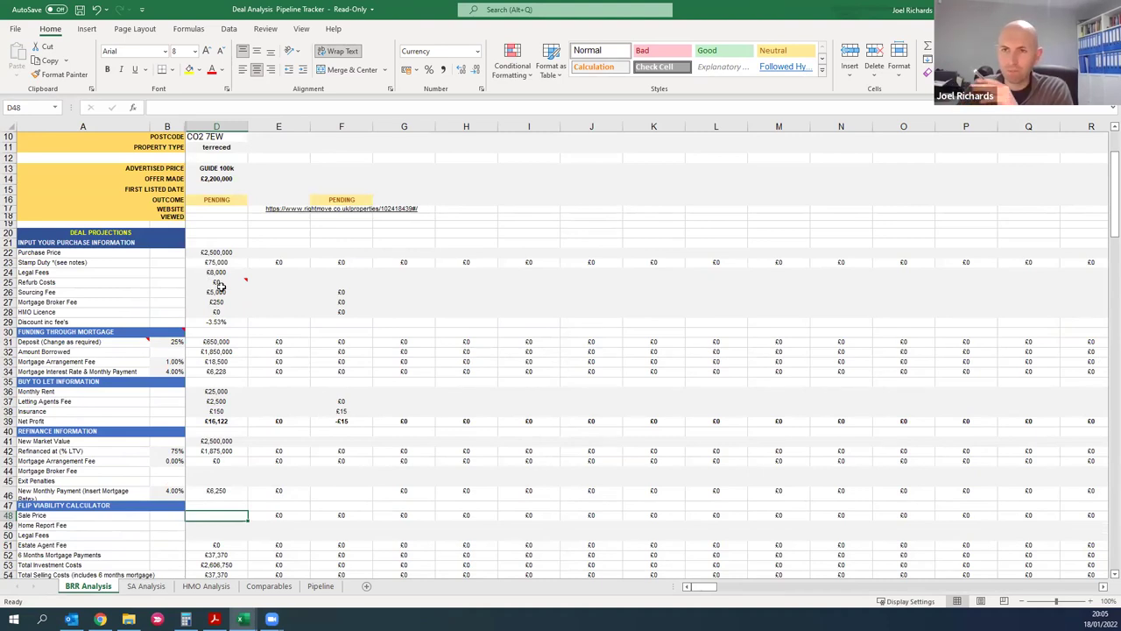
pyautogui.scroll(-1, 221, 303)
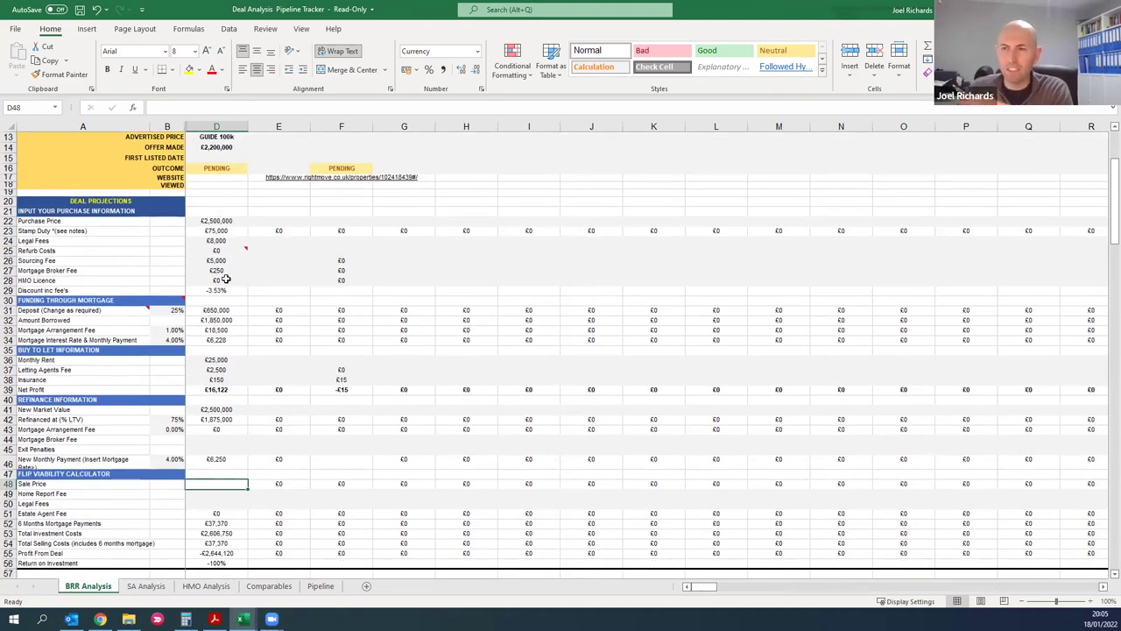
pyautogui.click(146, 586)
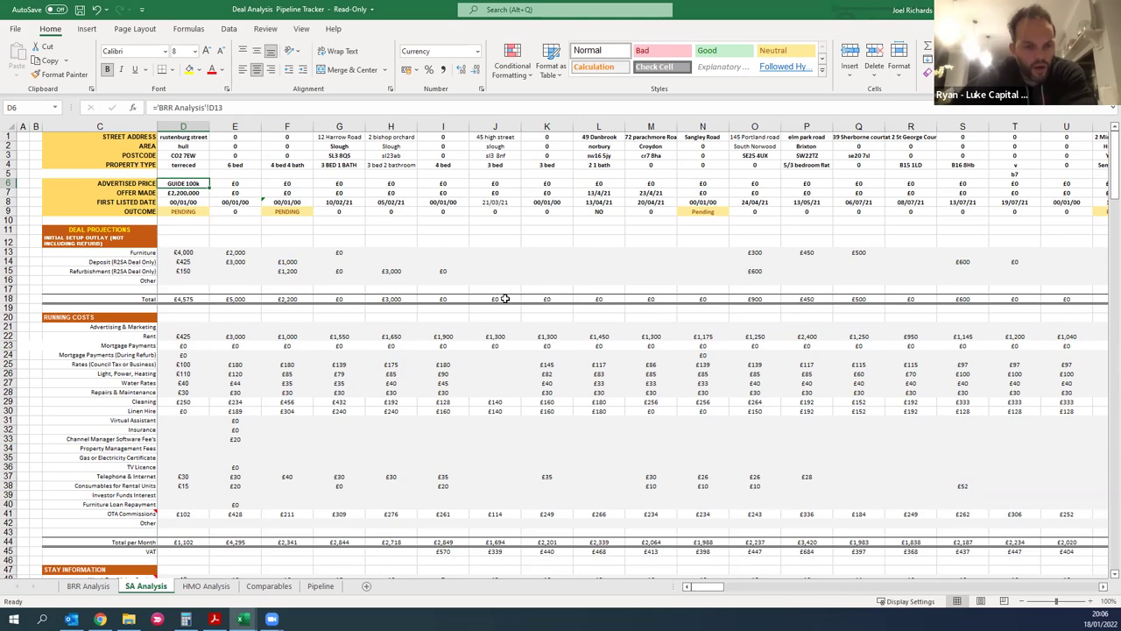
pyautogui.scroll(-1, 546, 289)
pyautogui.scroll(1, 546, 288)
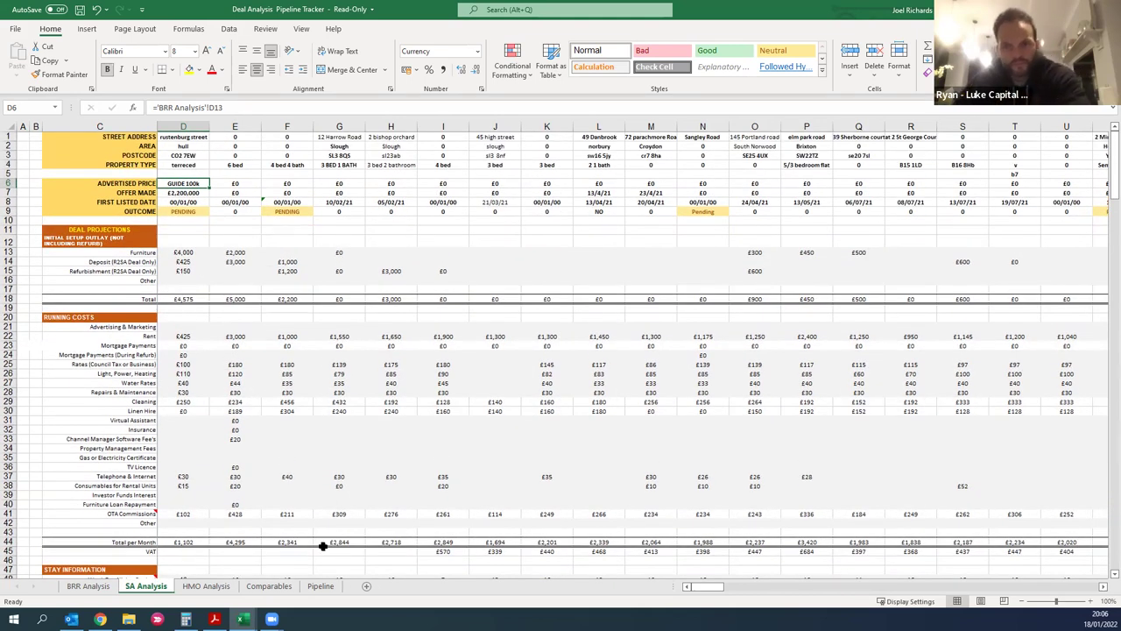
# - Switch to Chrome, search Google for airbnb in a new tab and open the Airbnb UK website
pyautogui.moveTo(101, 619)
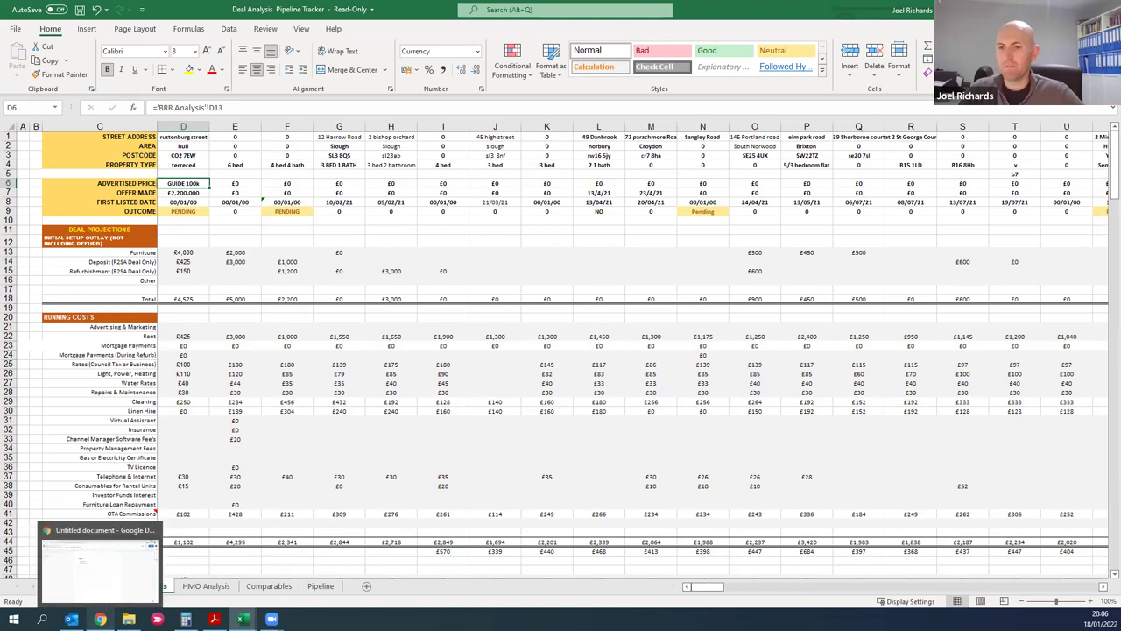
pyautogui.click(110, 571)
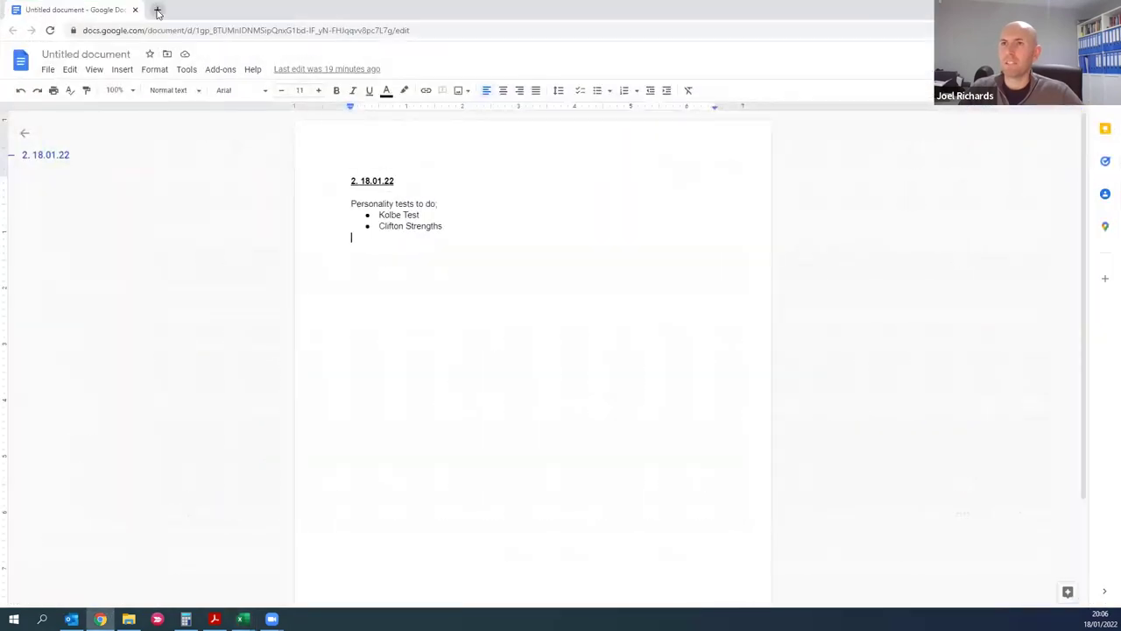
pyautogui.click(158, 11)
pyautogui.write('air')
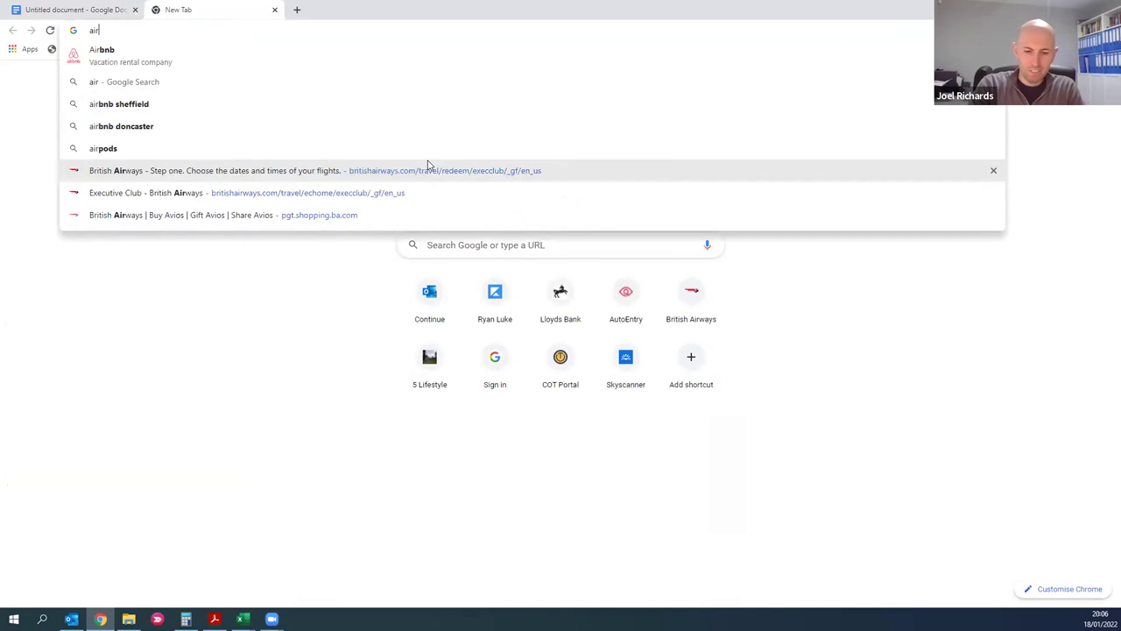
pyautogui.write('bnb')
pyautogui.press('Return')
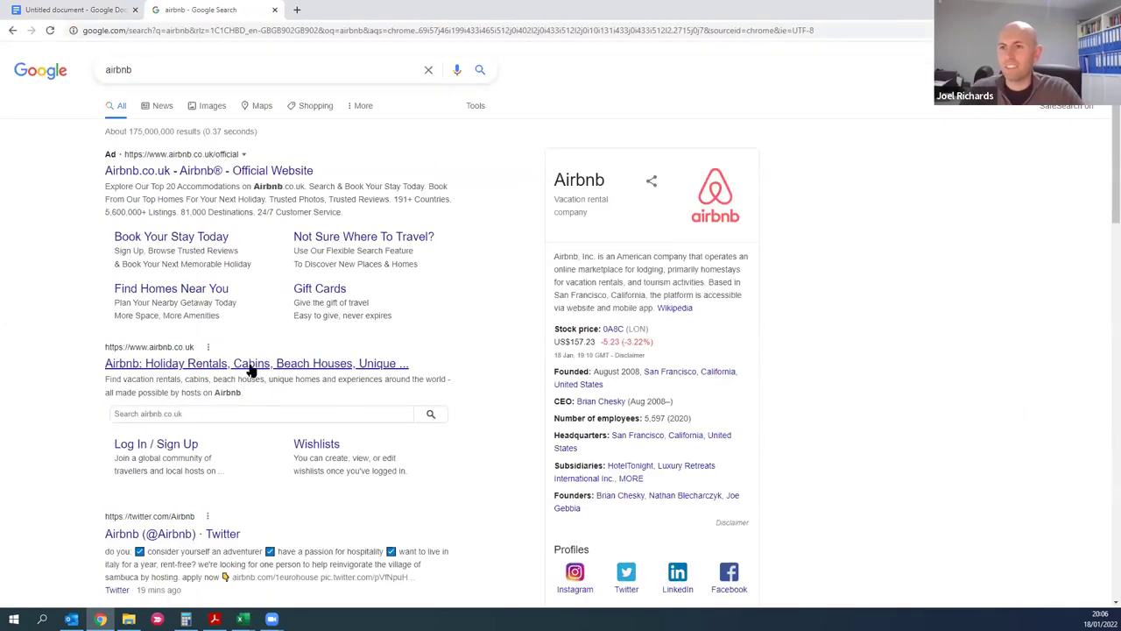
pyautogui.click(251, 363)
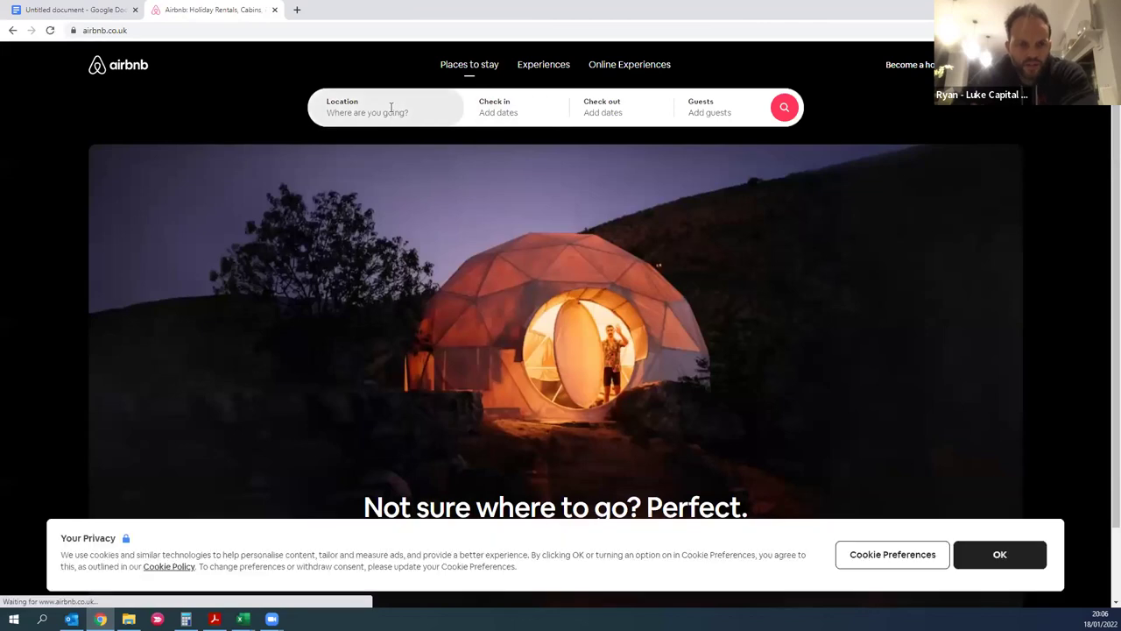
# - Look up the church's postcode on the first page of the Holy Trinity Church brochure for the Airbnb location search
pyautogui.click(391, 107)
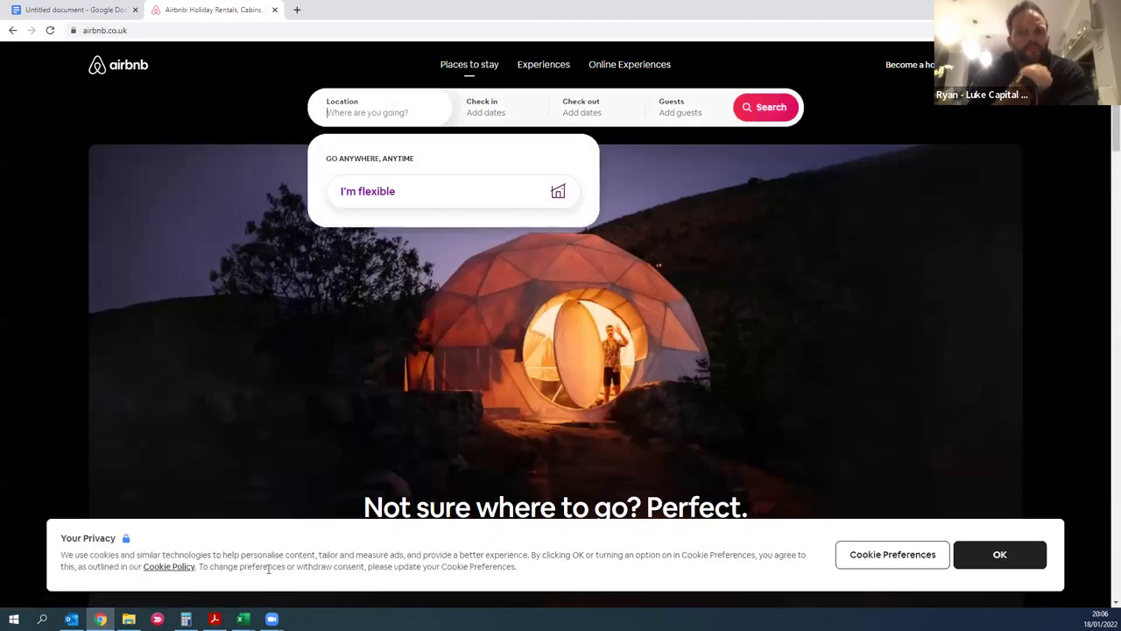
pyautogui.hotkey('alt', 'Tab')
pyautogui.hotkey('alt', 'Tab')
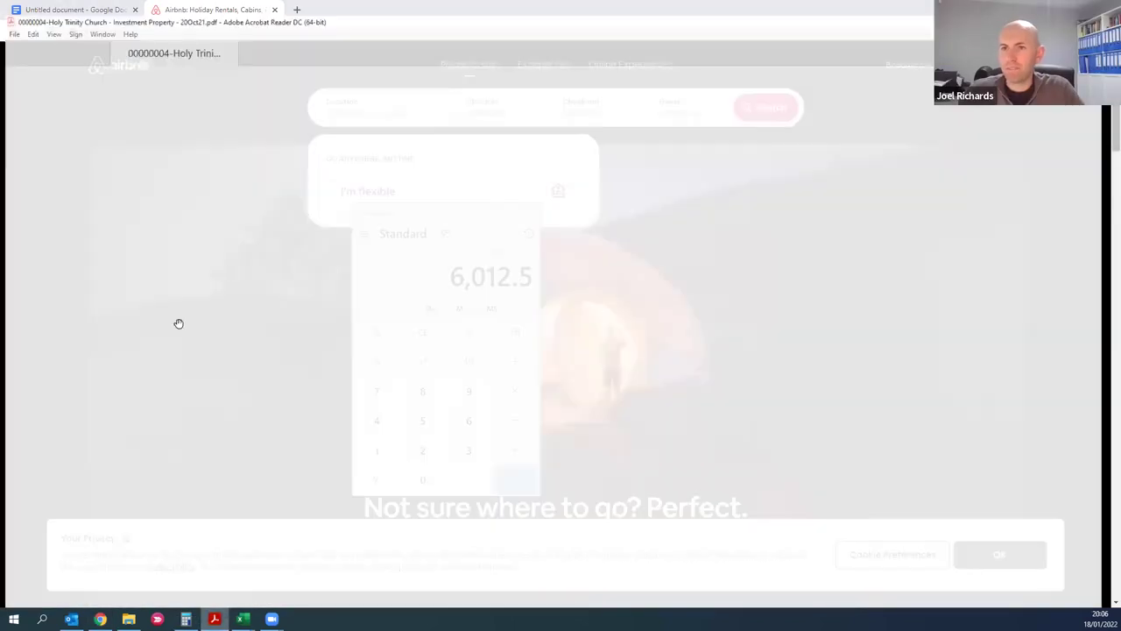
pyautogui.scroll(-1, 173, 375)
pyautogui.scroll(1, 131, 455)
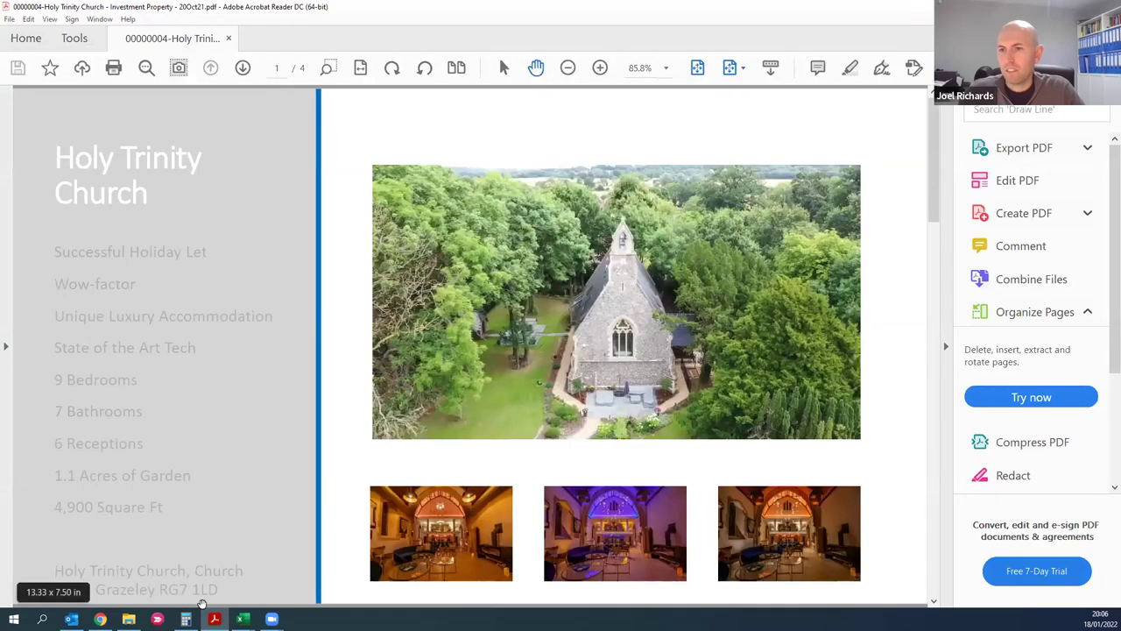
pyautogui.hotkey('alt', 'Tab')
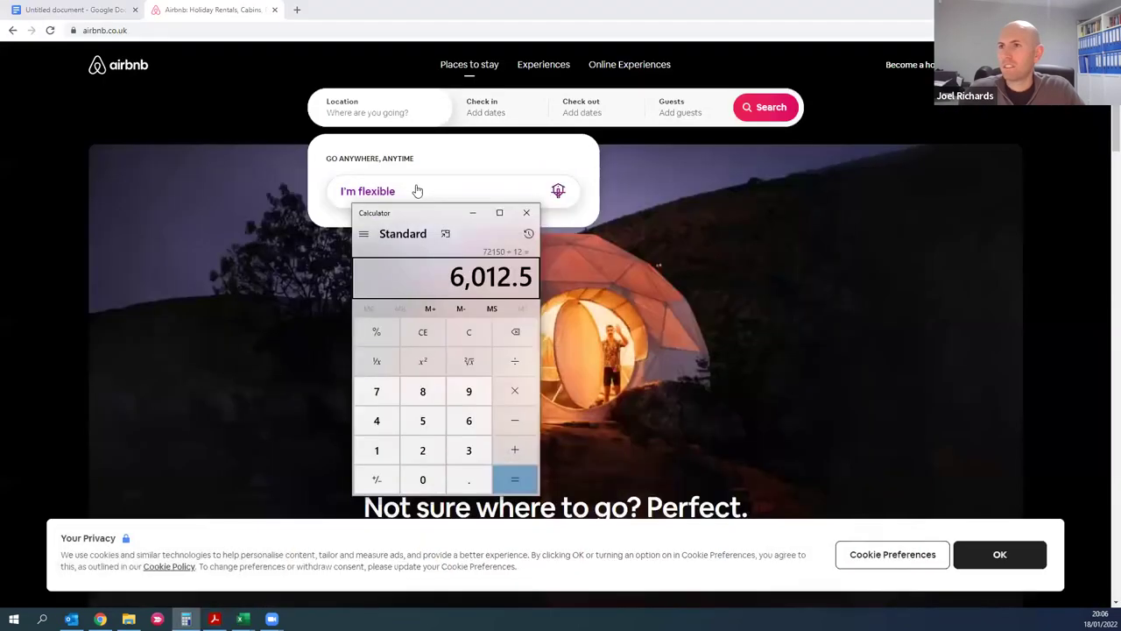
# - Enter the church's postcode as the Airbnb search location and choose flexible dates for a weekend in January or February
pyautogui.click(440, 195)
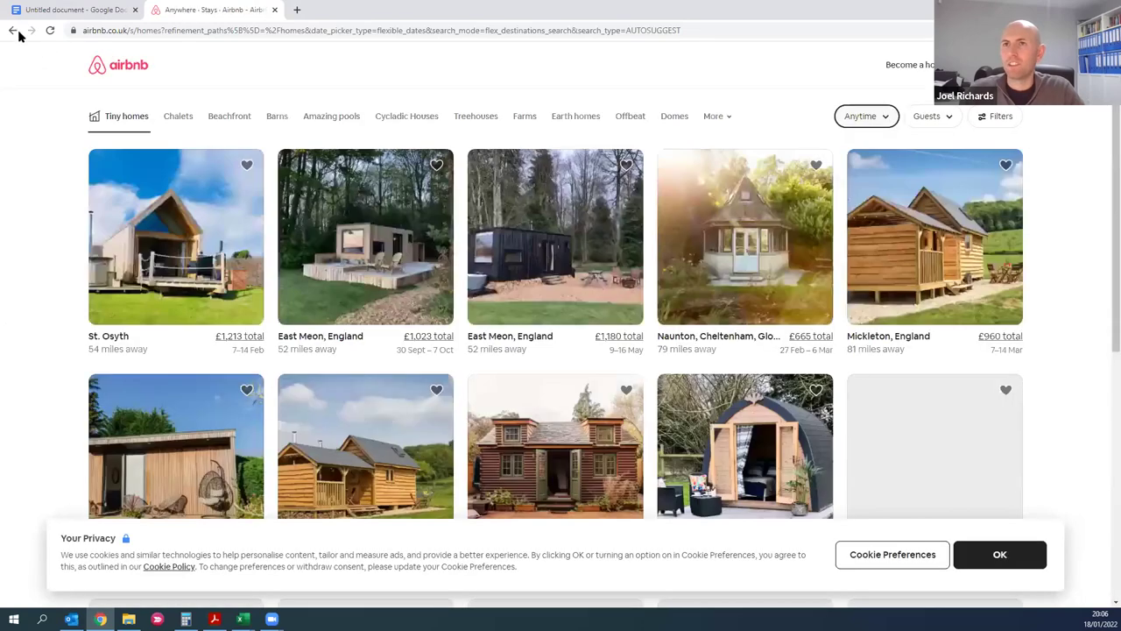
pyautogui.click(12, 30)
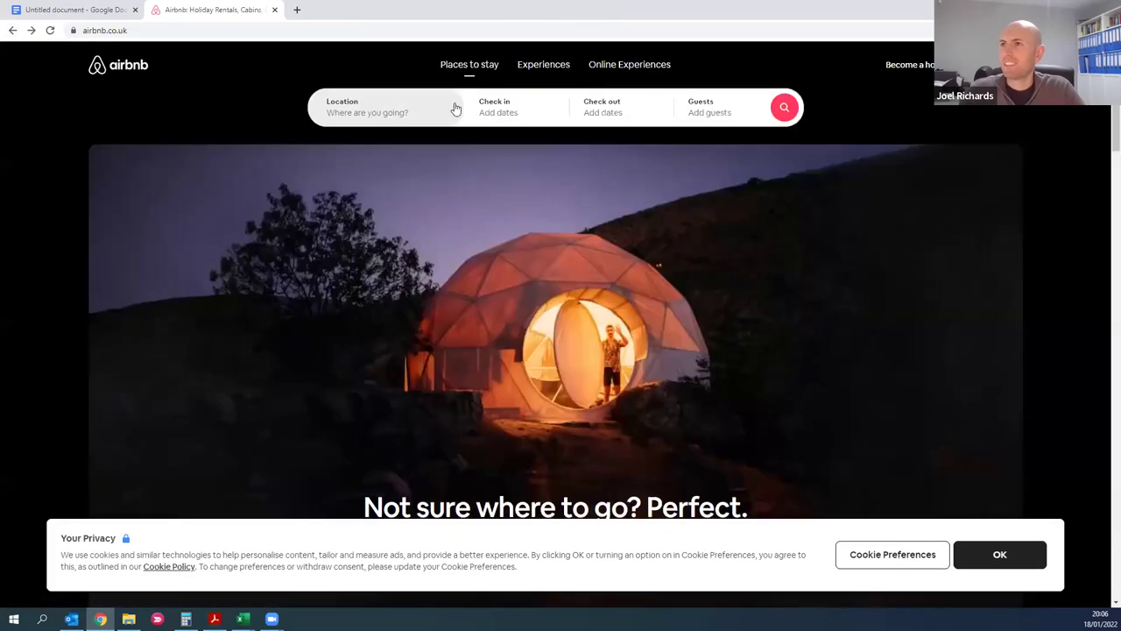
pyautogui.click(434, 107)
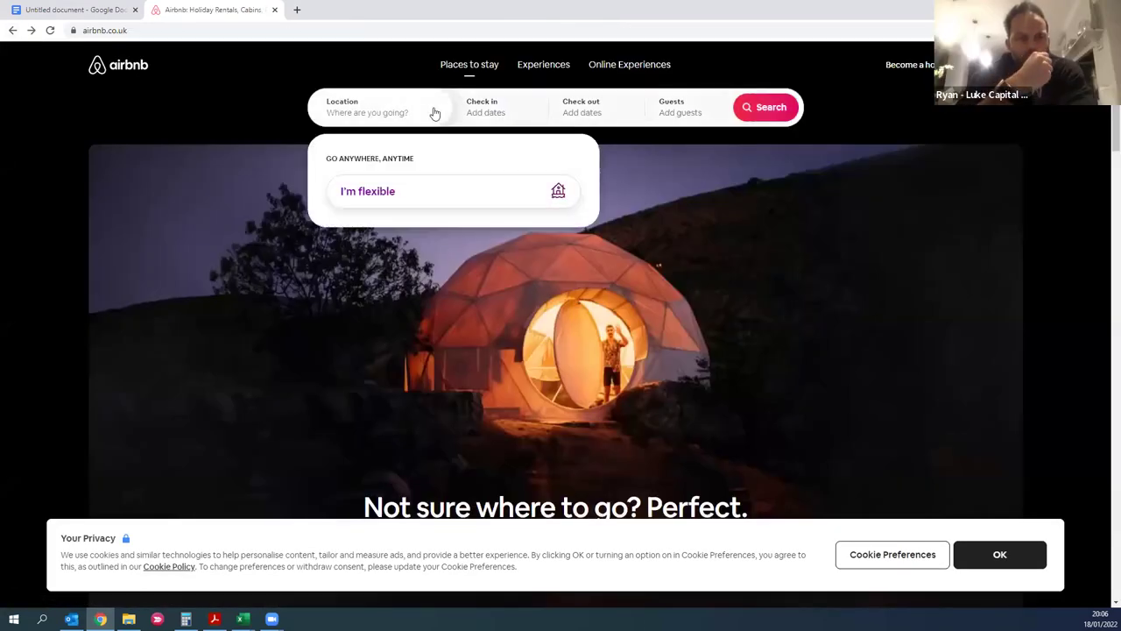
pyautogui.write('rg7 1lg')
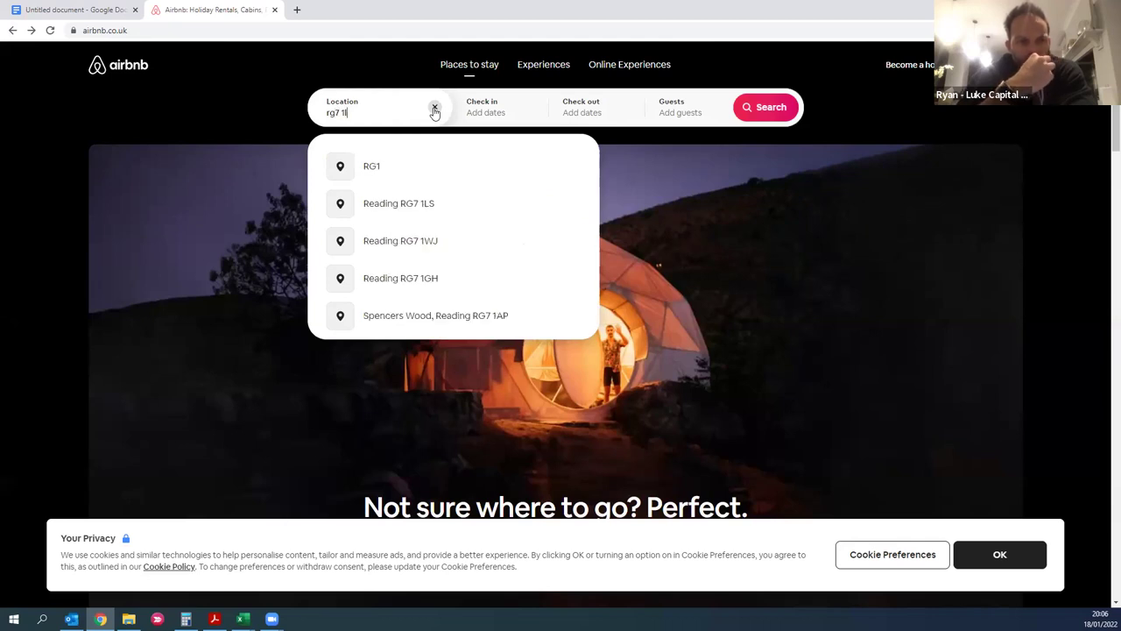
pyautogui.press('Tab')
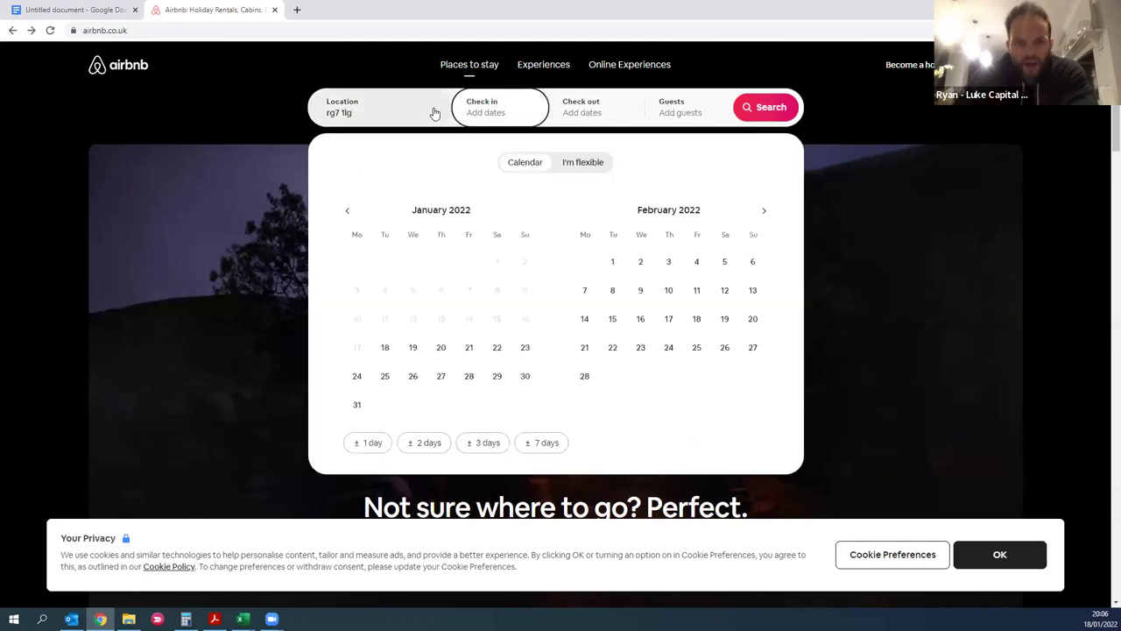
pyautogui.click(591, 165)
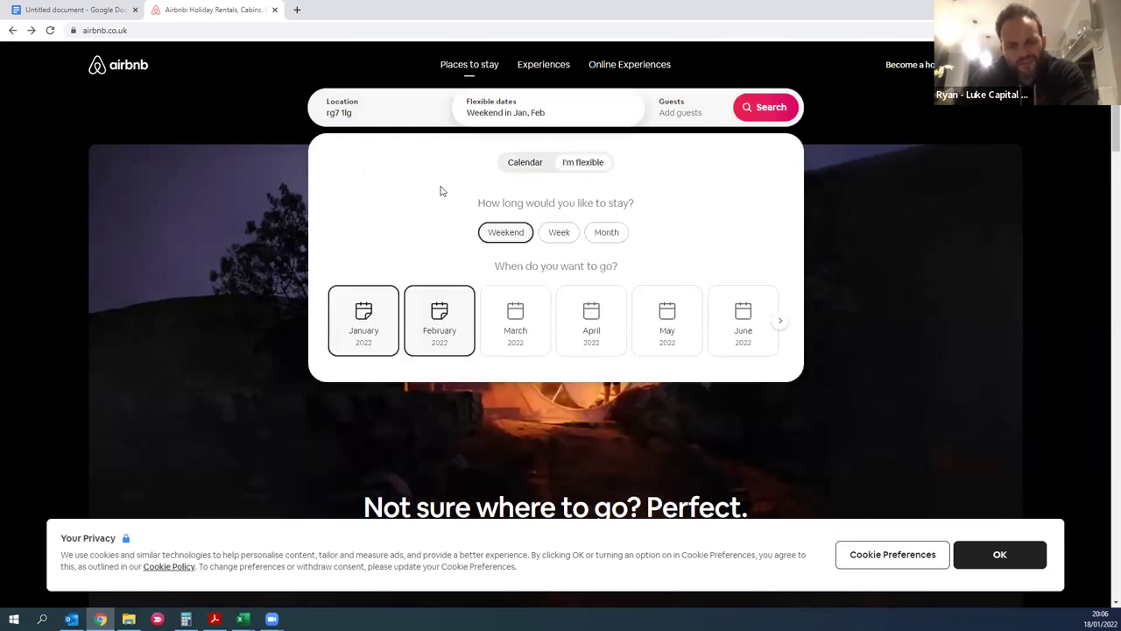
# - Check the guest capacity on the Church House Berkshire Ltd page of the brochure and return to the Airbnb search
pyautogui.click(214, 618)
pyautogui.scroll(-10, 210, 462)
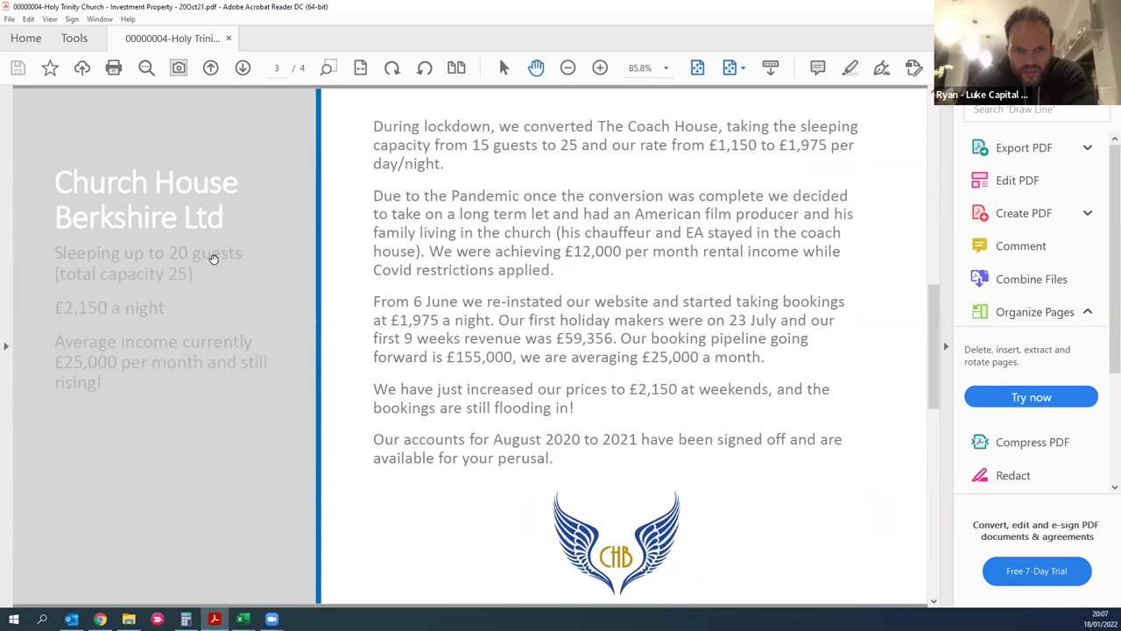
pyautogui.hotkey('alt', 'Tab')
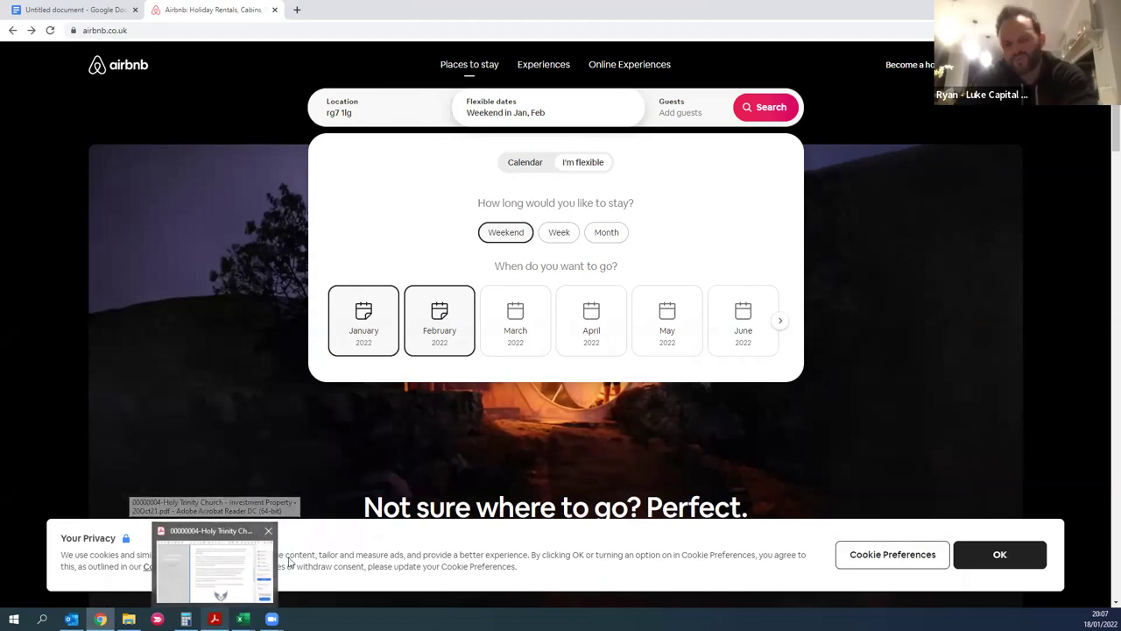
# - Run the Airbnb stay search for 3 adults and accept the cookie notice
pyautogui.click(683, 114)
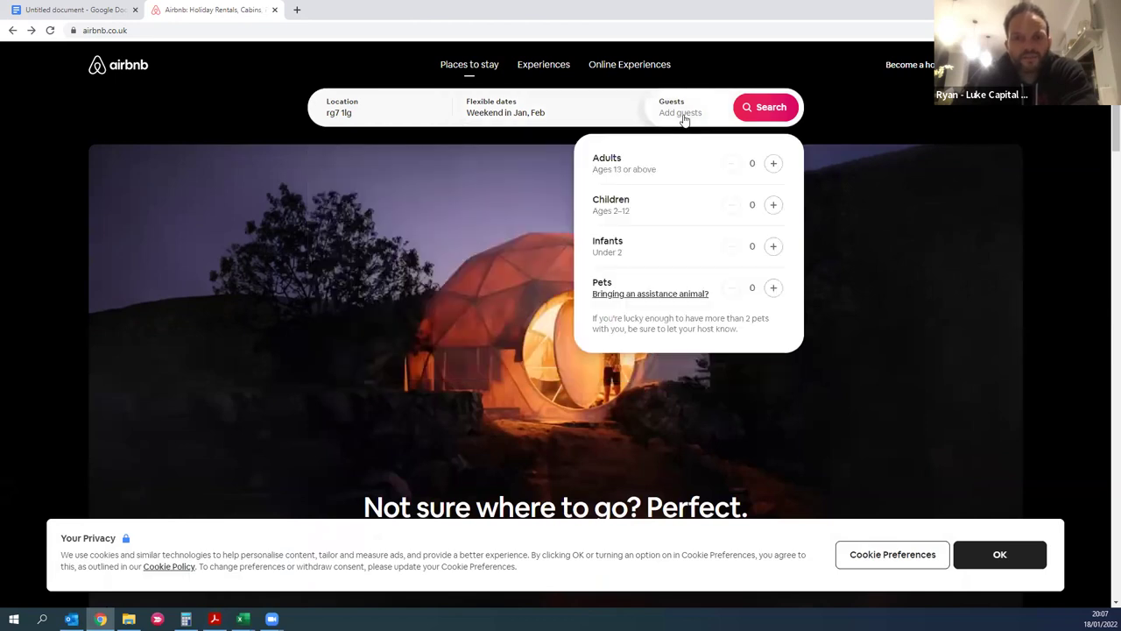
pyautogui.click(774, 166)
pyautogui.click(775, 166)
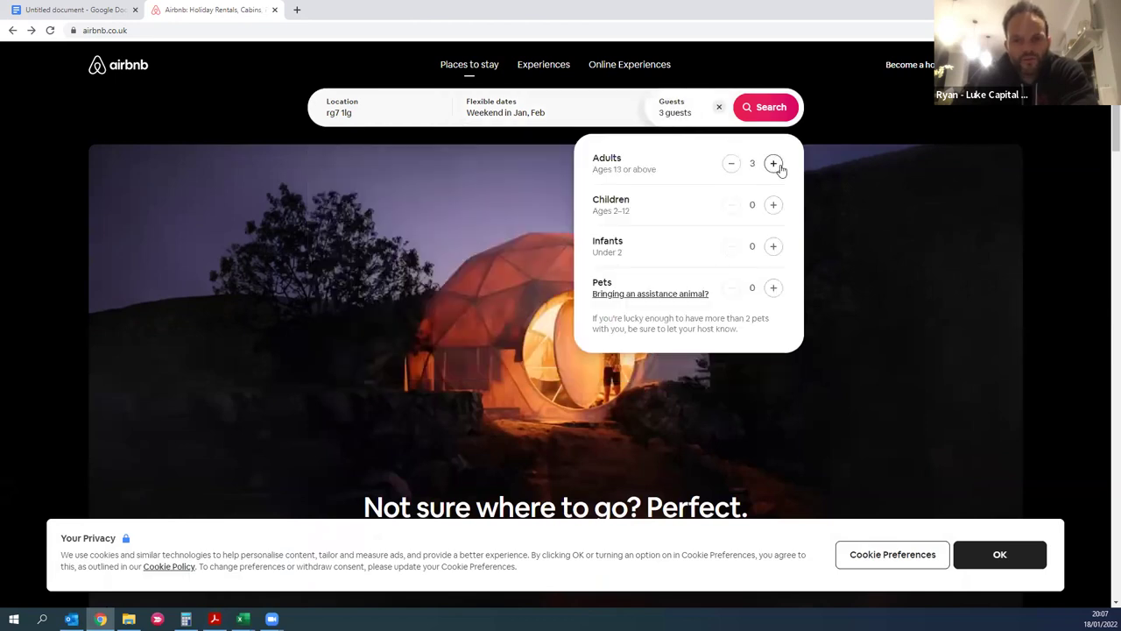
pyautogui.click(768, 106)
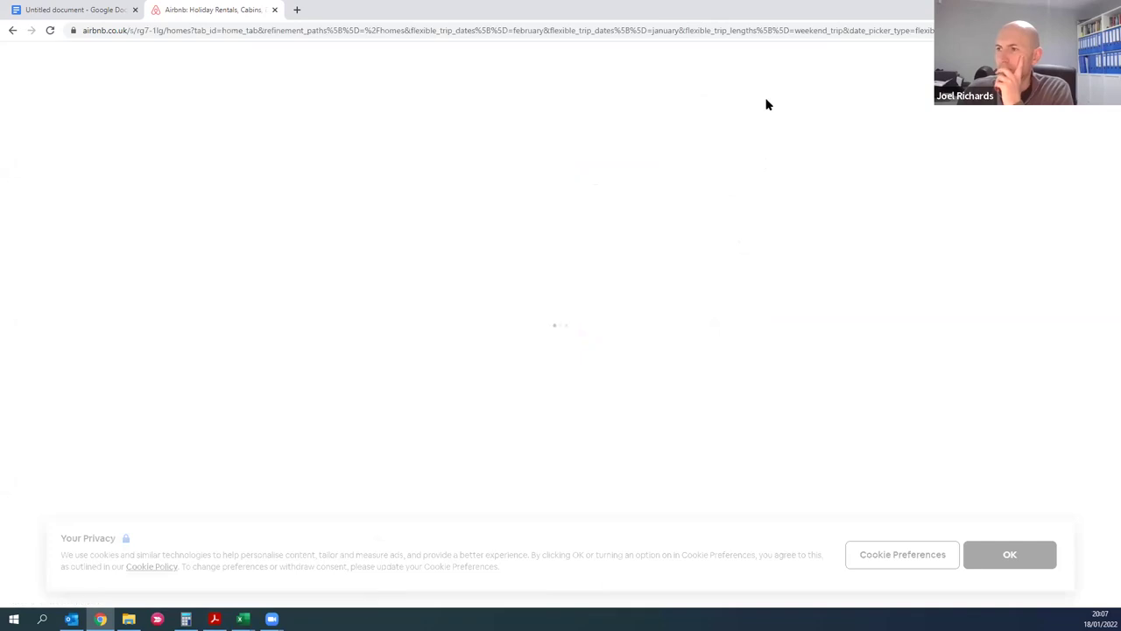
pyautogui.click(1002, 557)
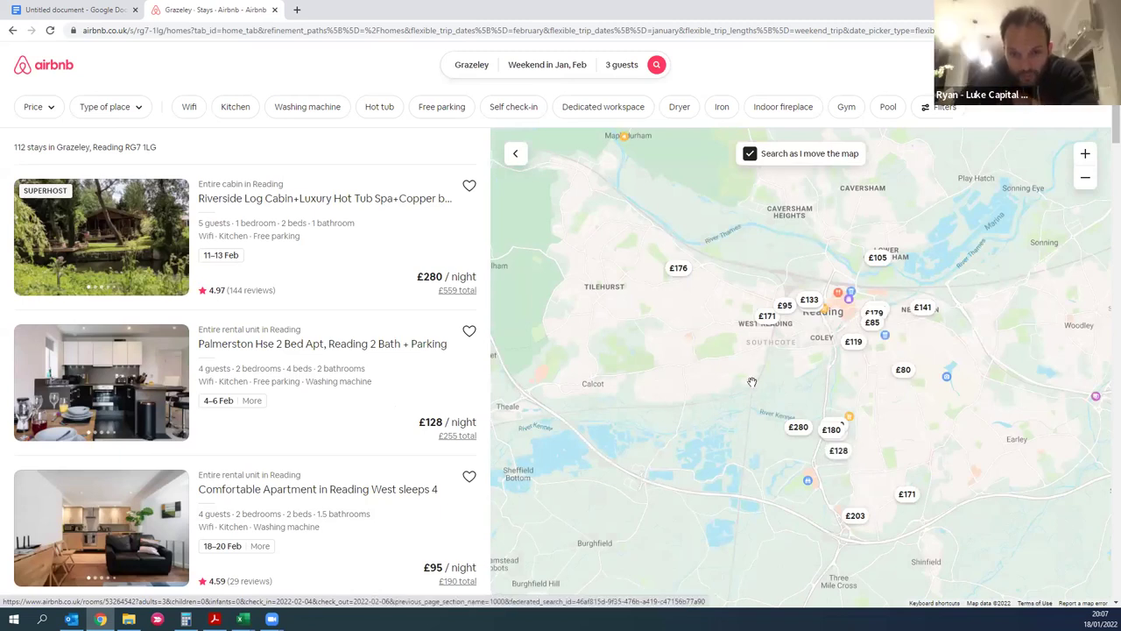
pyautogui.scroll(2, 864, 344)
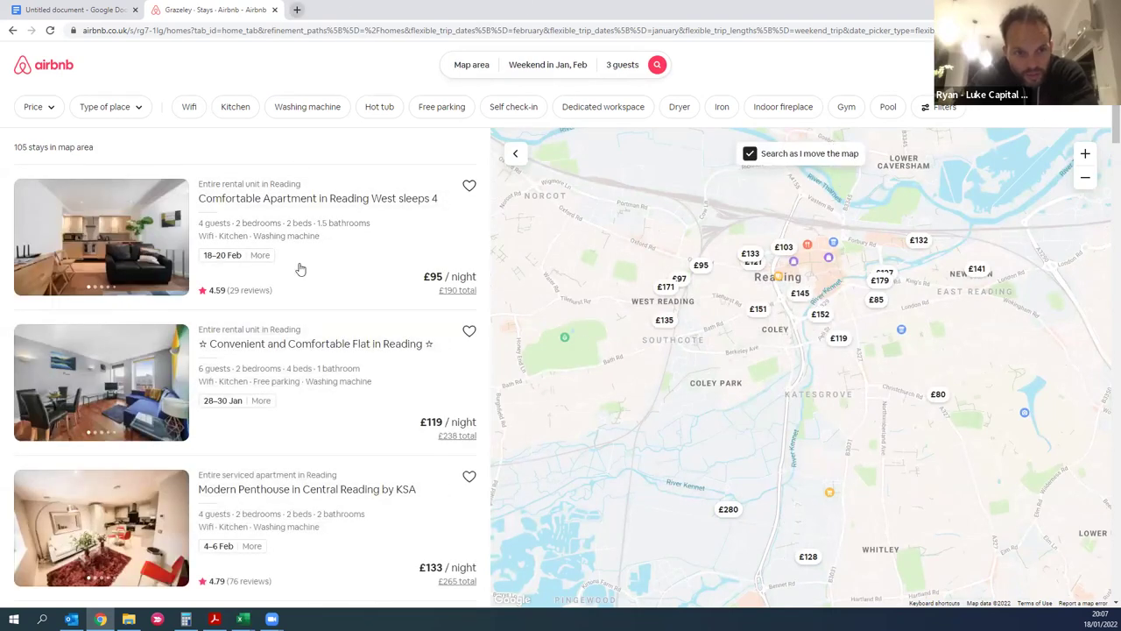
# - Look through the sale inclusions and Luxury Holiday Let pages of the church brochure
pyautogui.hotkey('alt', 'Tab')
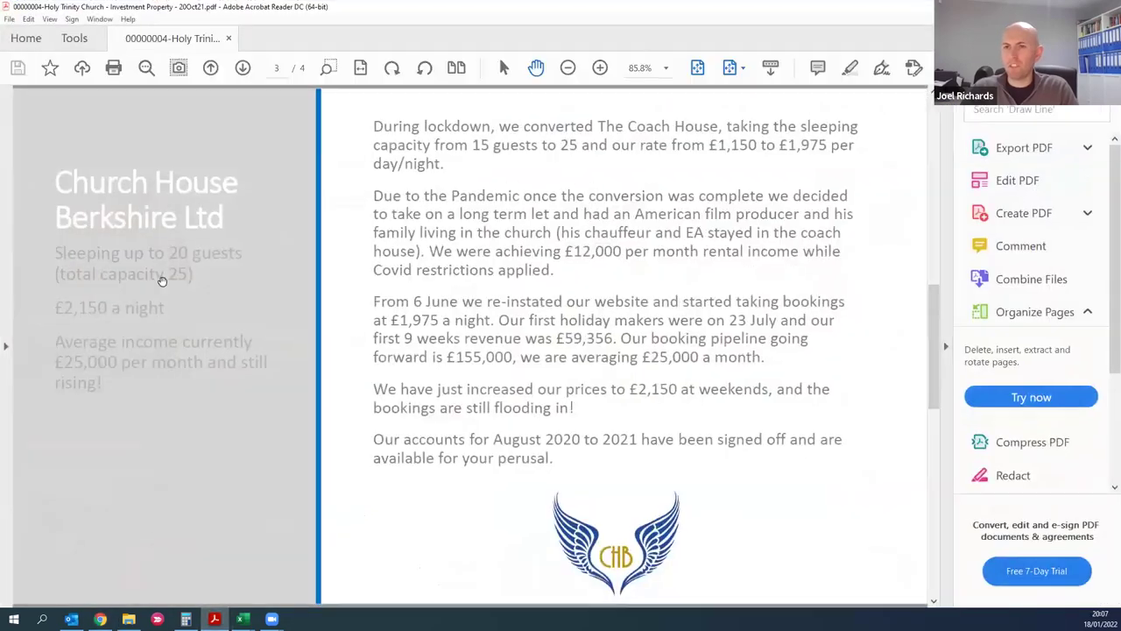
pyautogui.scroll(-3, 205, 421)
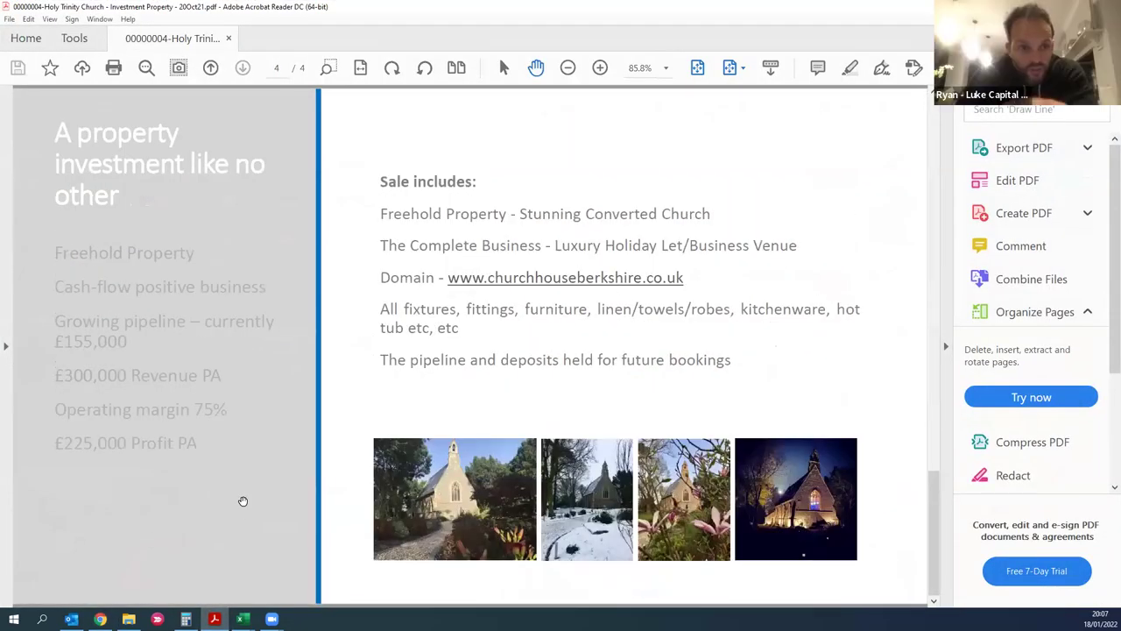
pyautogui.scroll(6, 243, 501)
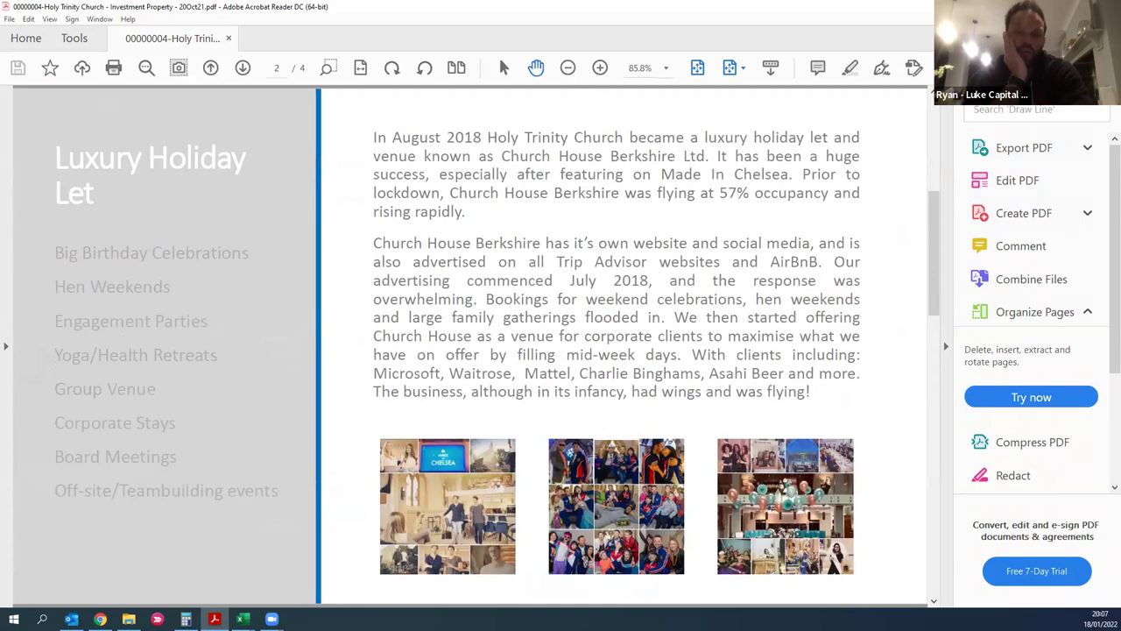
# - Switch to the browser and open Google Maps in a new tab
pyautogui.hotkey('alt', 'Tab')
pyautogui.hotkey('ctrl', 't')
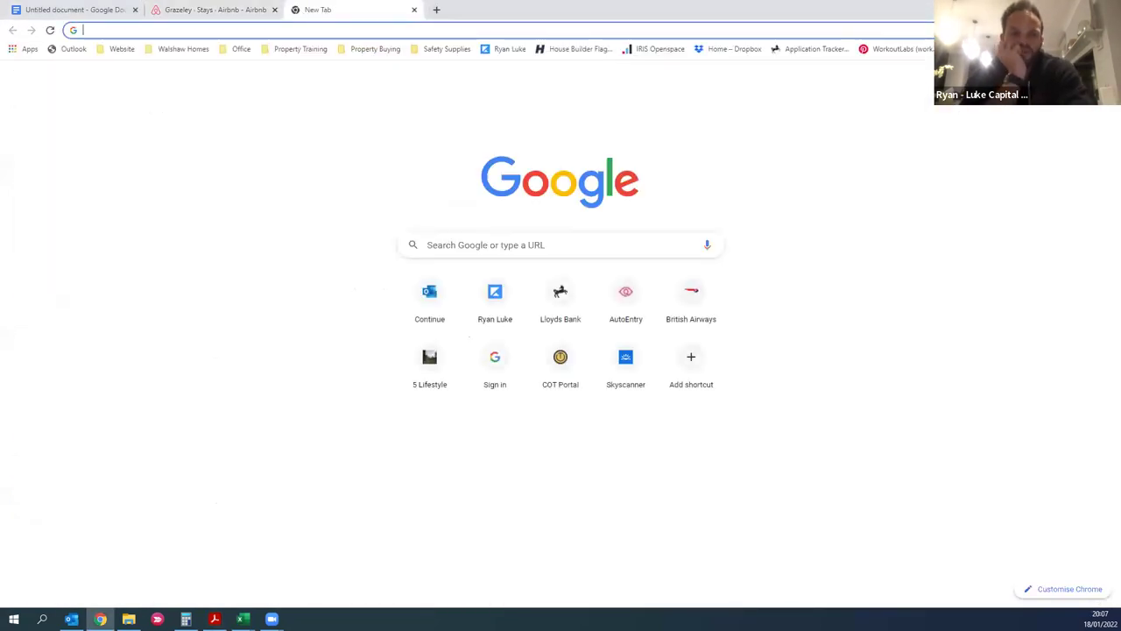
pyautogui.click(1060, 84)
pyautogui.scroll(-3, 1081, 258)
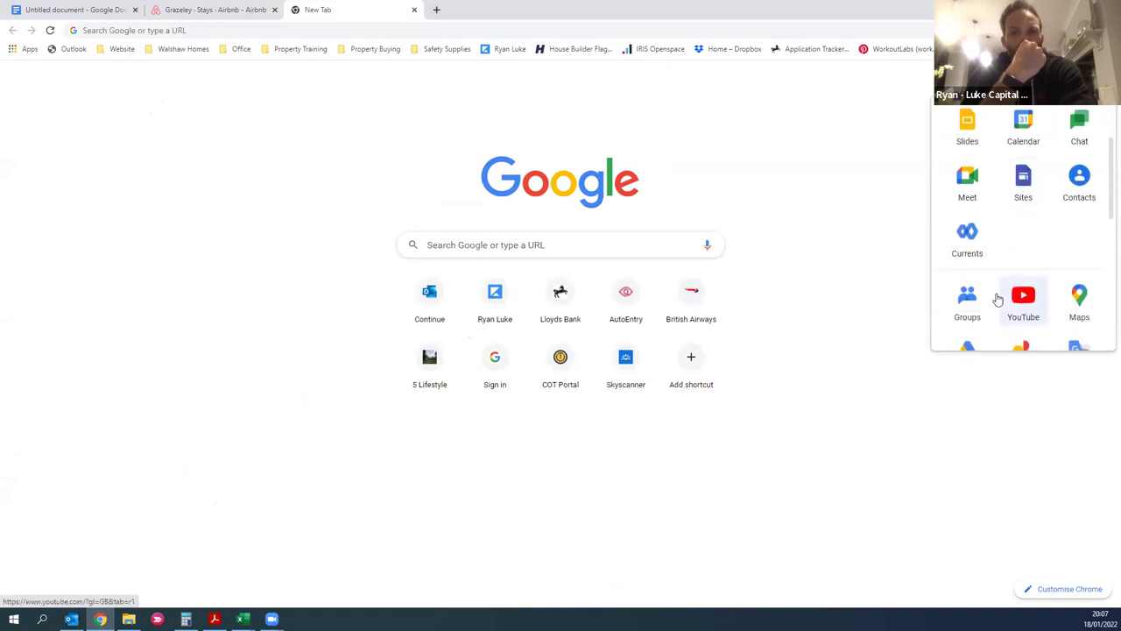
pyautogui.click(1082, 298)
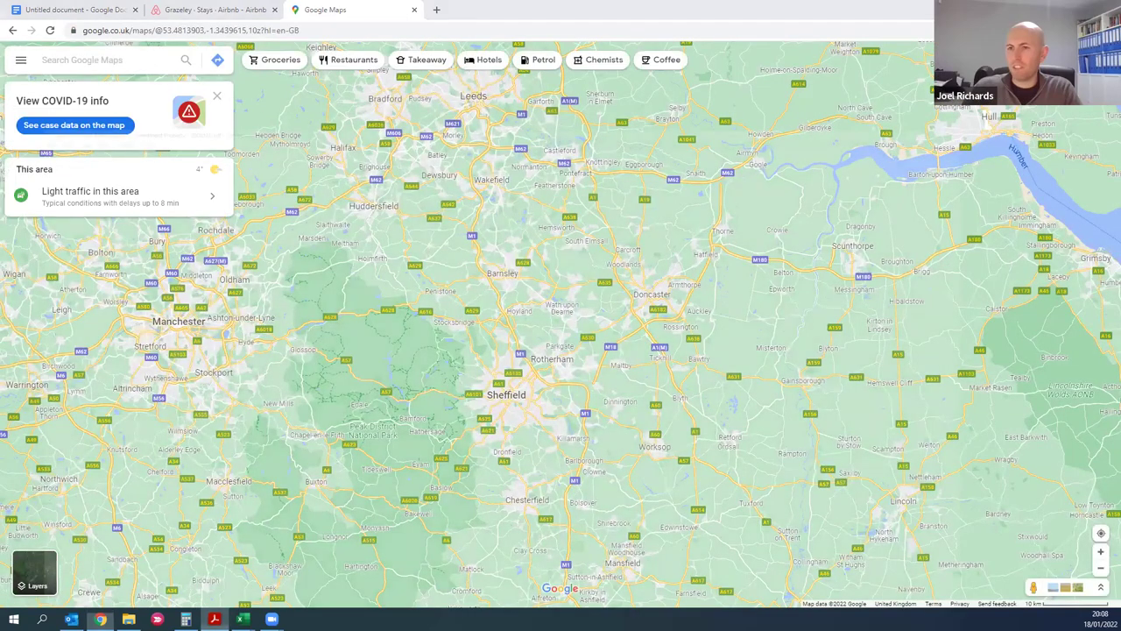
# - Check the church's postcode on the brochure's first page and search for it in Google Maps
pyautogui.hotkey('alt', 'Tab')
pyautogui.scroll(1, 223, 504)
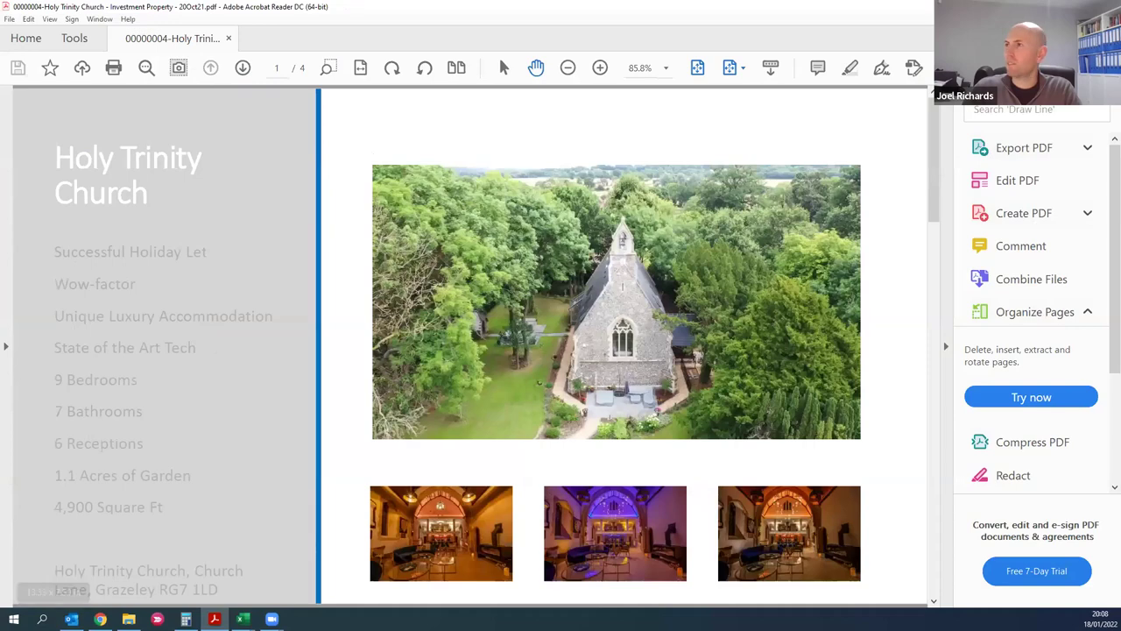
pyautogui.hotkey('alt', 'Tab')
pyautogui.write('r')
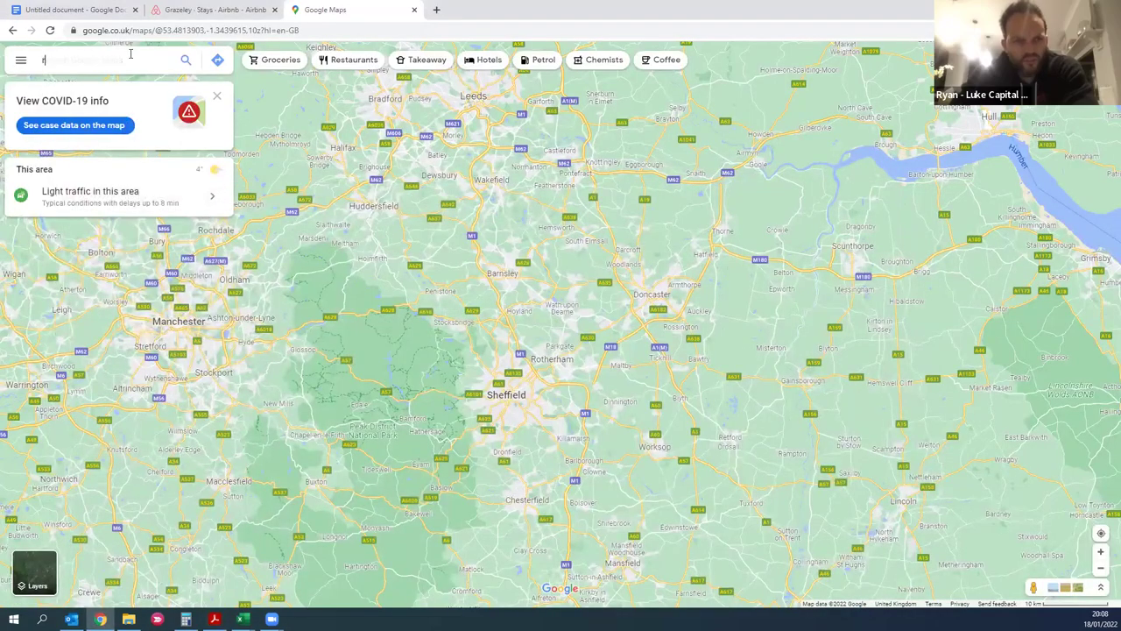
pyautogui.write('g7 1ld')
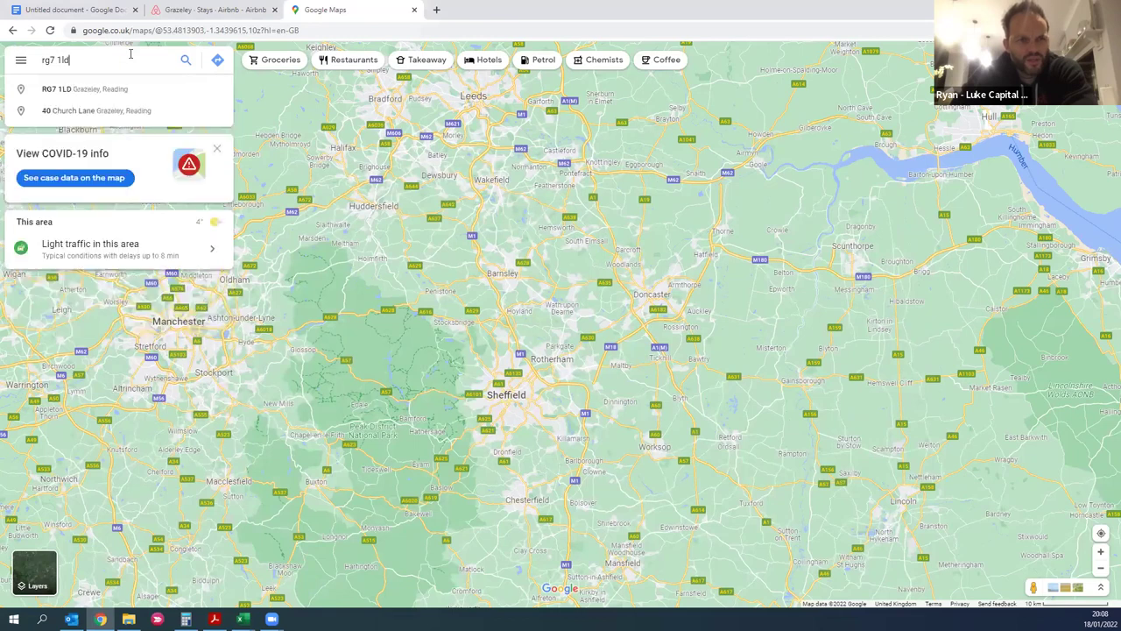
pyautogui.press('Return')
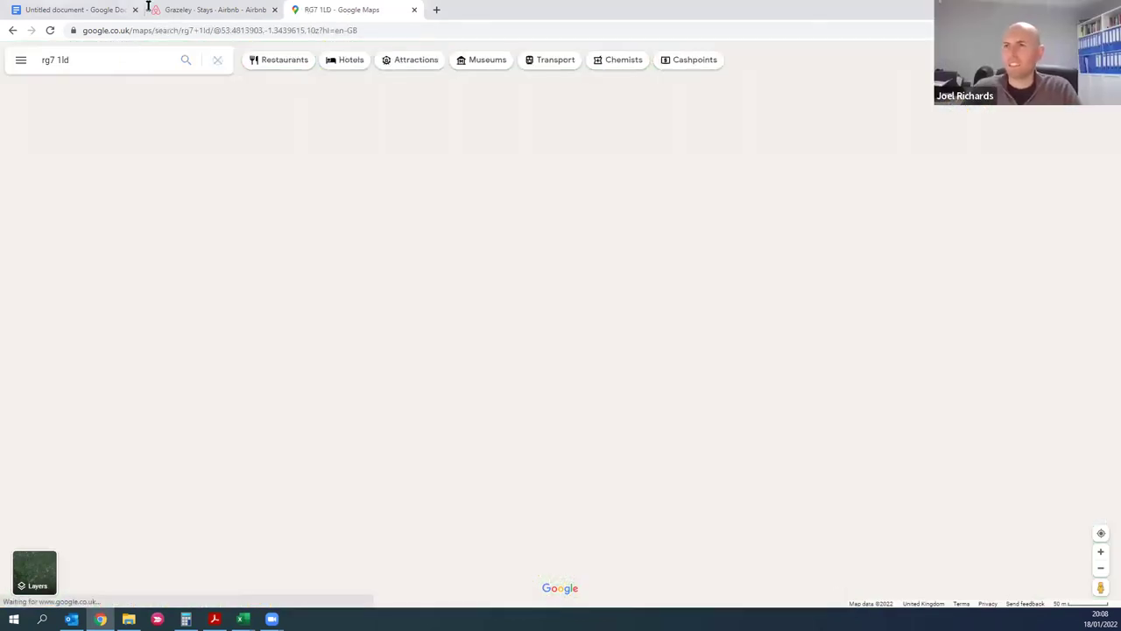
# - Examine where the church lies in relation to Reading, the M4 and the surrounding villages on the map
pyautogui.moveTo(213, 618)
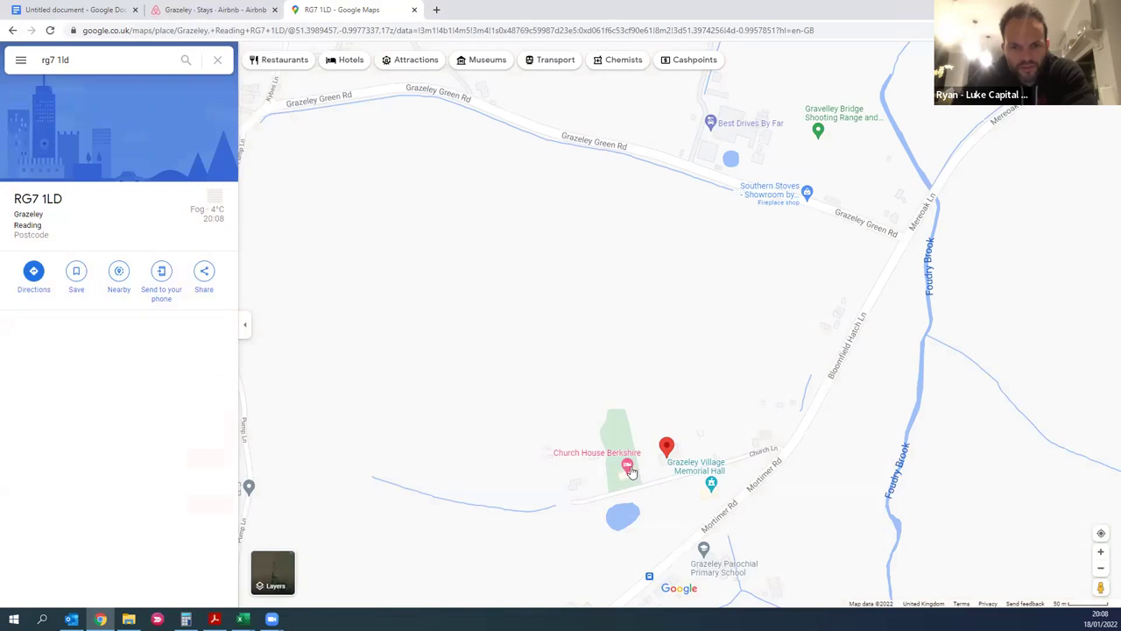
pyautogui.scroll(-3, 631, 472)
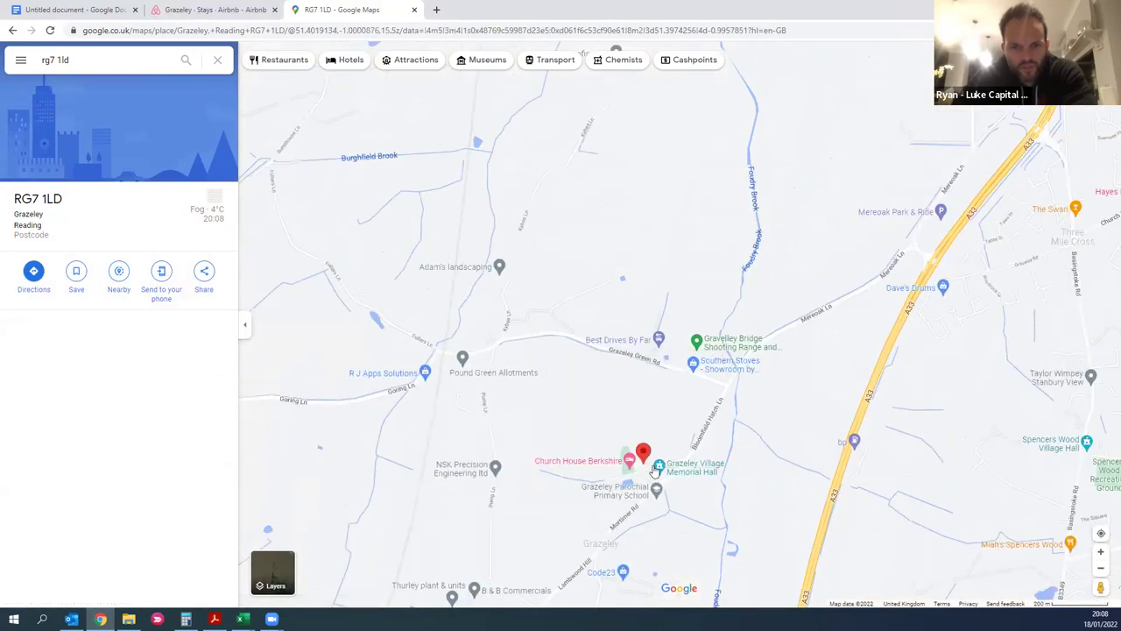
pyautogui.scroll(-3, 655, 471)
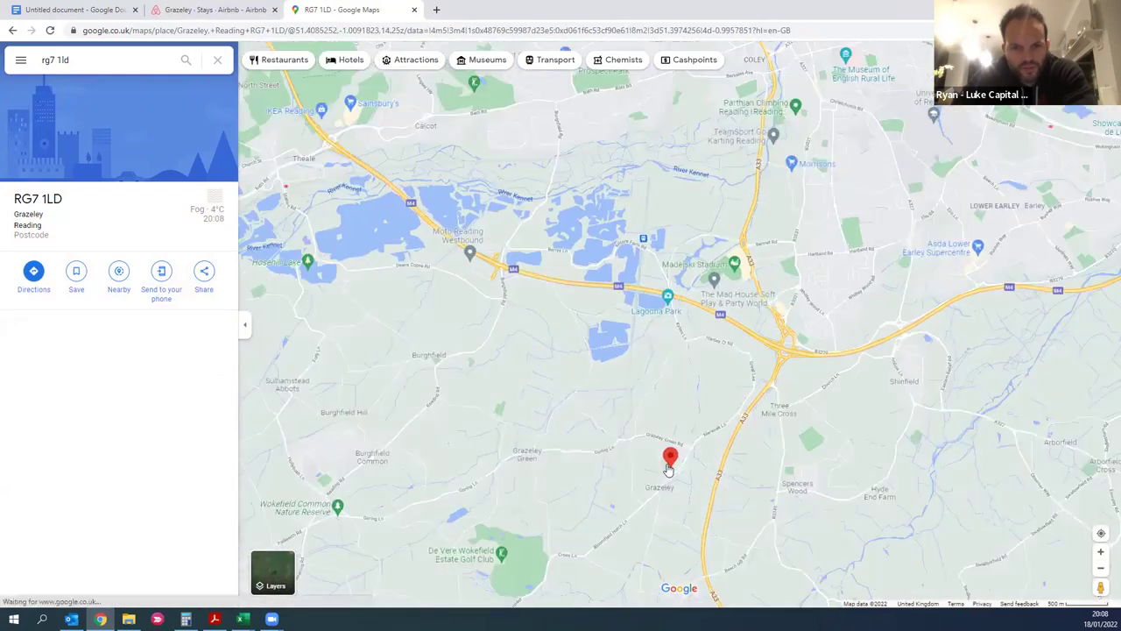
pyautogui.scroll(-2, 714, 480)
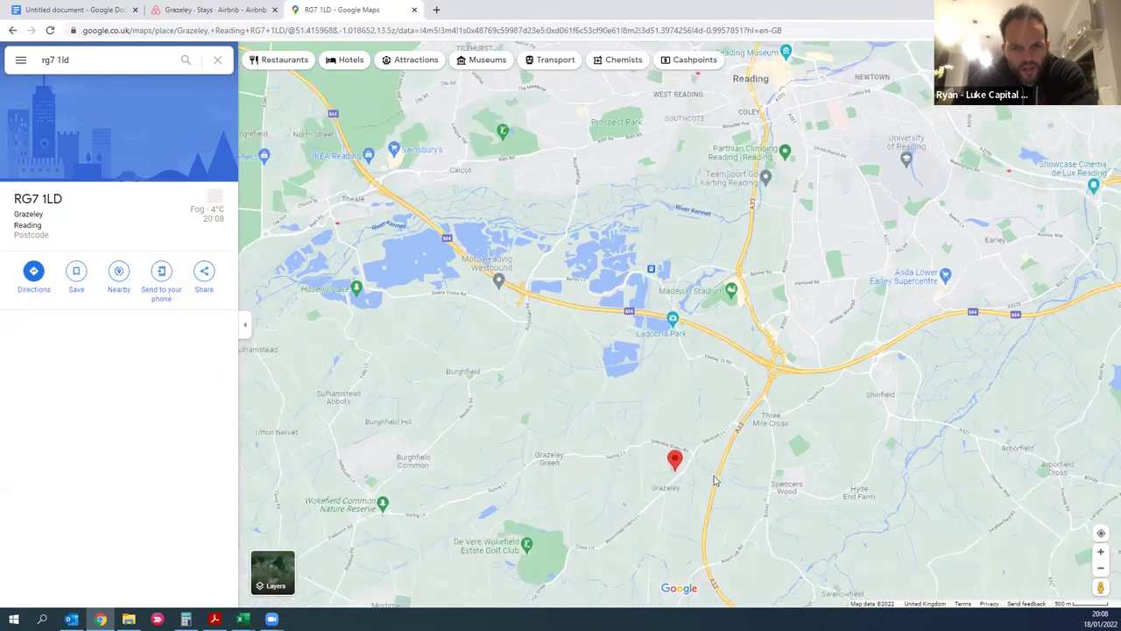
pyautogui.scroll(-1, 714, 480)
pyautogui.moveTo(714, 480)
pyautogui.mouseDown()
pyautogui.moveTo(654, 500)
pyautogui.moveTo(599, 364)
pyautogui.mouseUp()
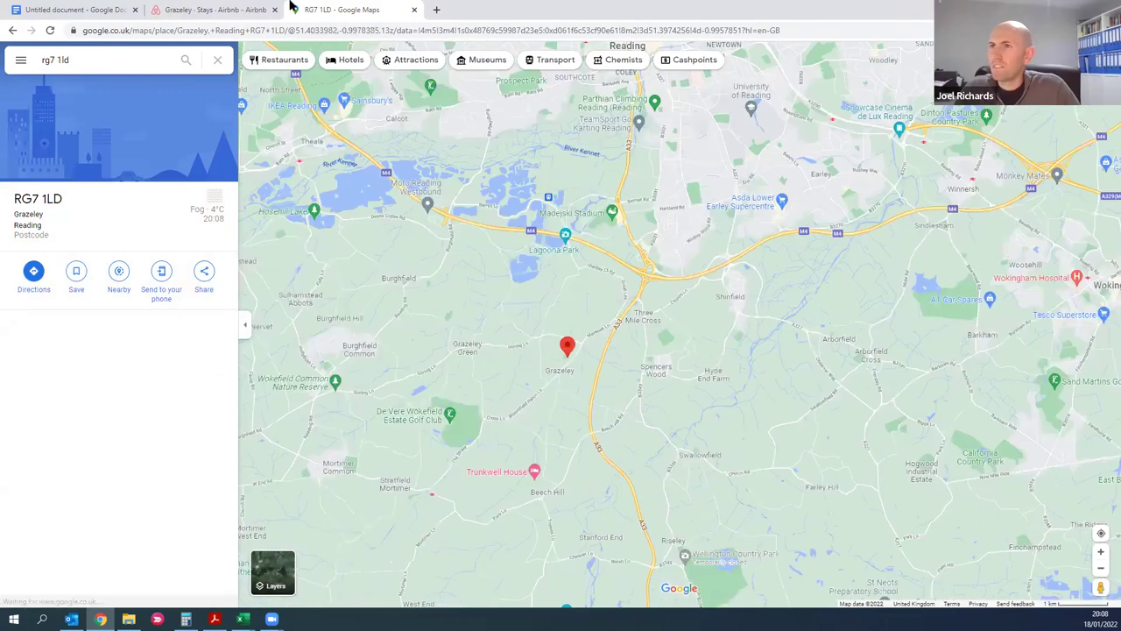
# - Return to the Airbnb results, preview the 3-bed semi-detached house in Coley Park and compare stay prices across the Reading map
pyautogui.click(233, 10)
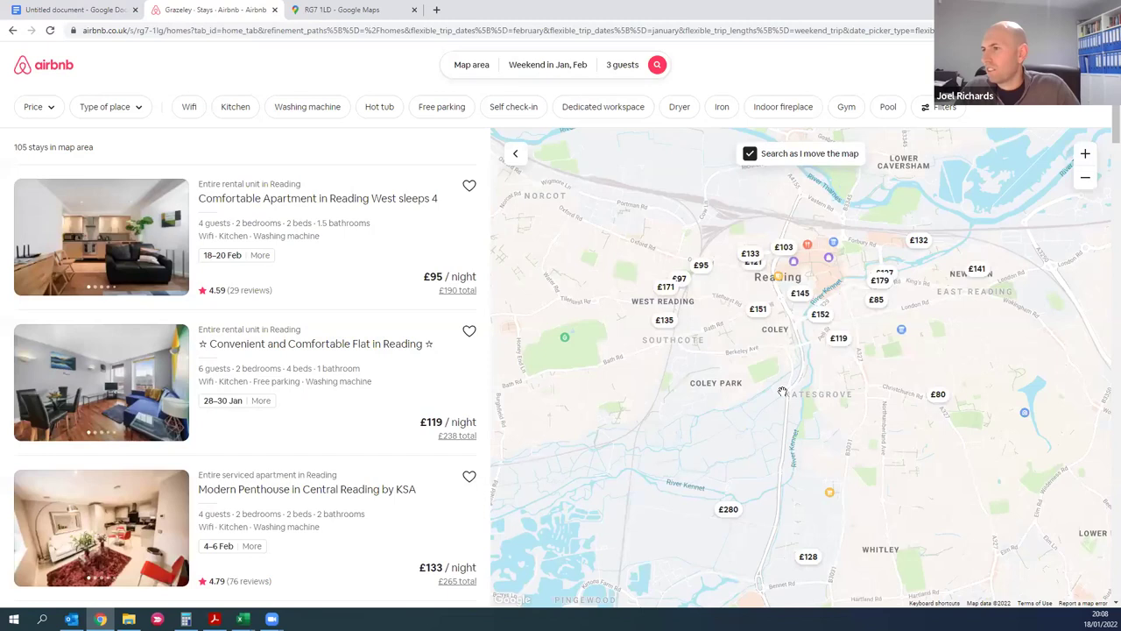
pyautogui.scroll(5, 782, 392)
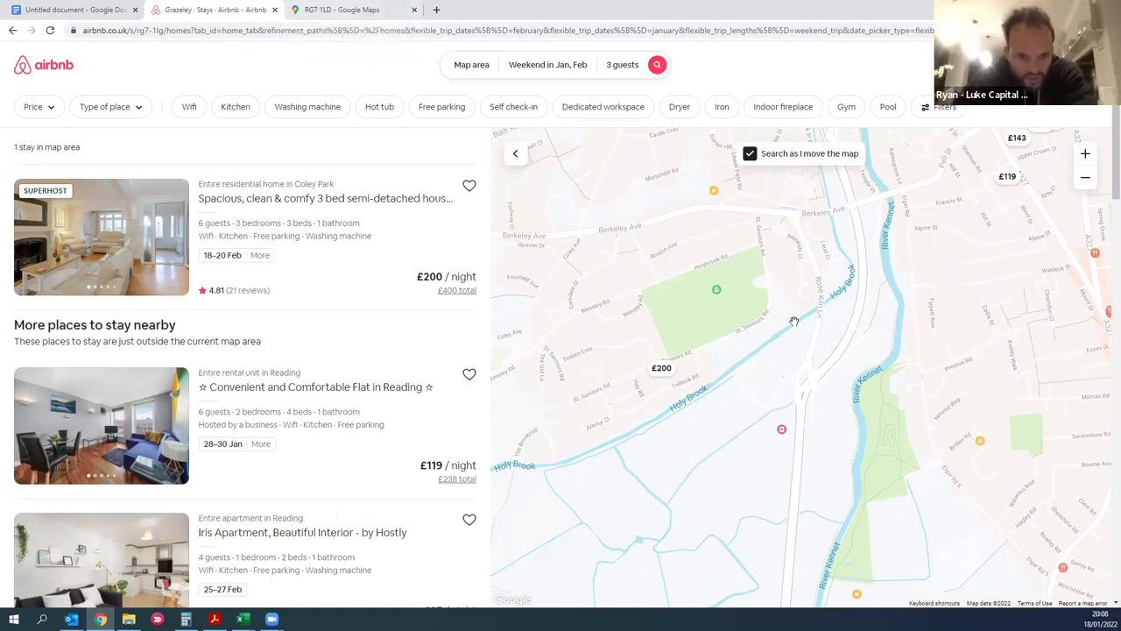
pyautogui.click(663, 370)
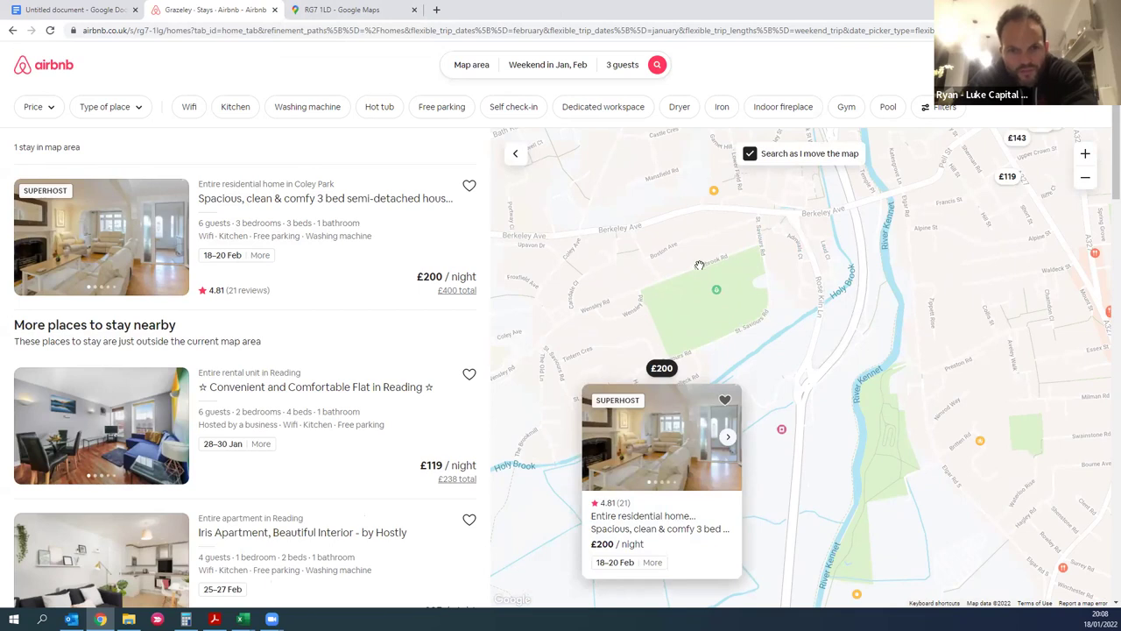
pyautogui.scroll(-5, 701, 265)
pyautogui.moveTo(784, 292); pyautogui.dragTo(755, 346)
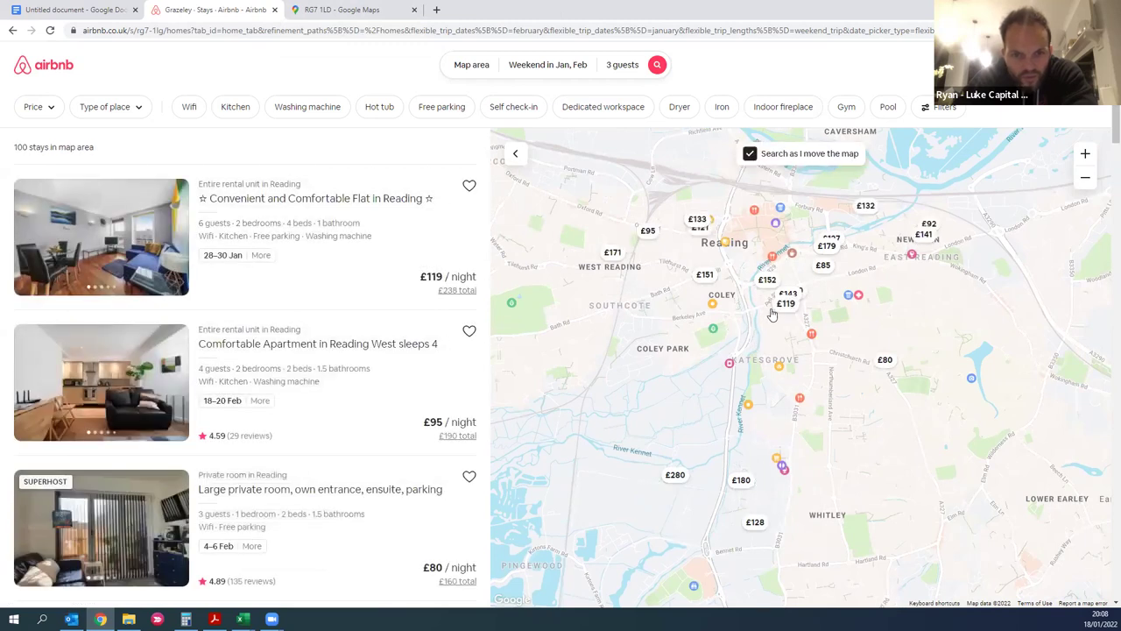
pyautogui.scroll(2, 772, 313)
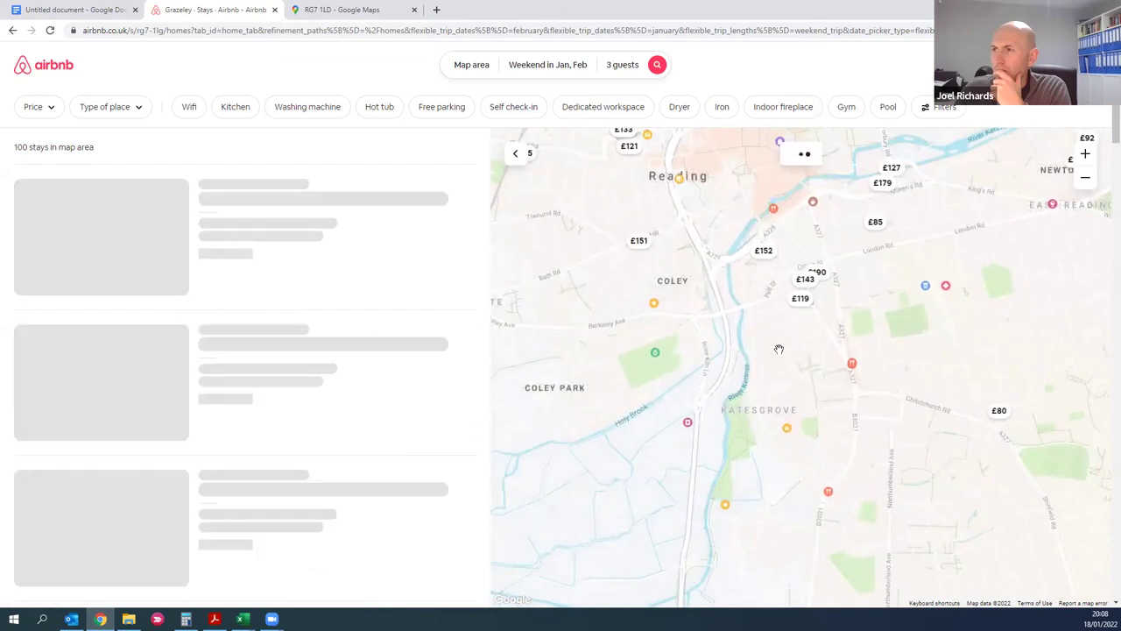
pyautogui.moveTo(791, 345); pyautogui.dragTo(817, 362)
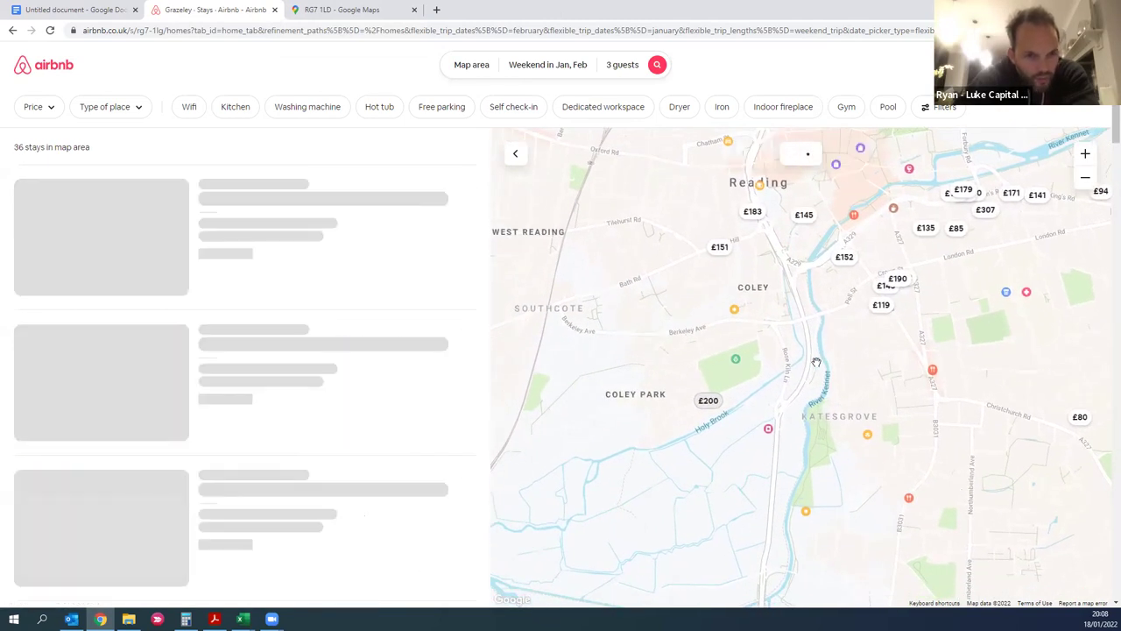
pyautogui.scroll(-2, 817, 362)
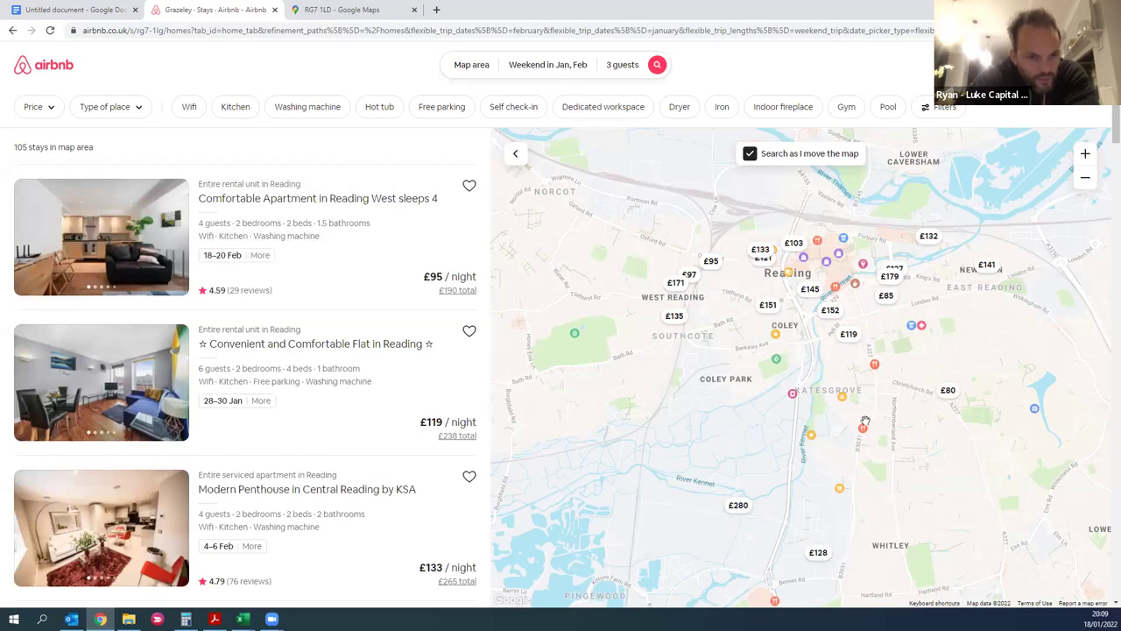
# - Look through the Airbnb listings in the Reading area, comparing their guest capacity, bedrooms and nightly prices
pyautogui.scroll(-2, 309, 327)
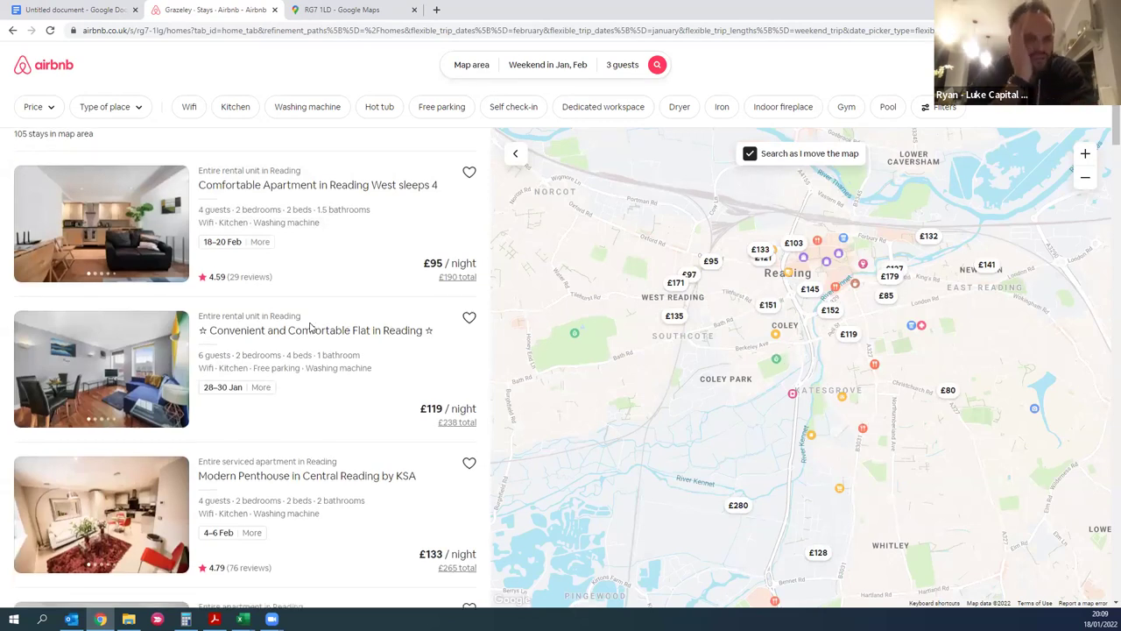
pyautogui.scroll(-2, 309, 327)
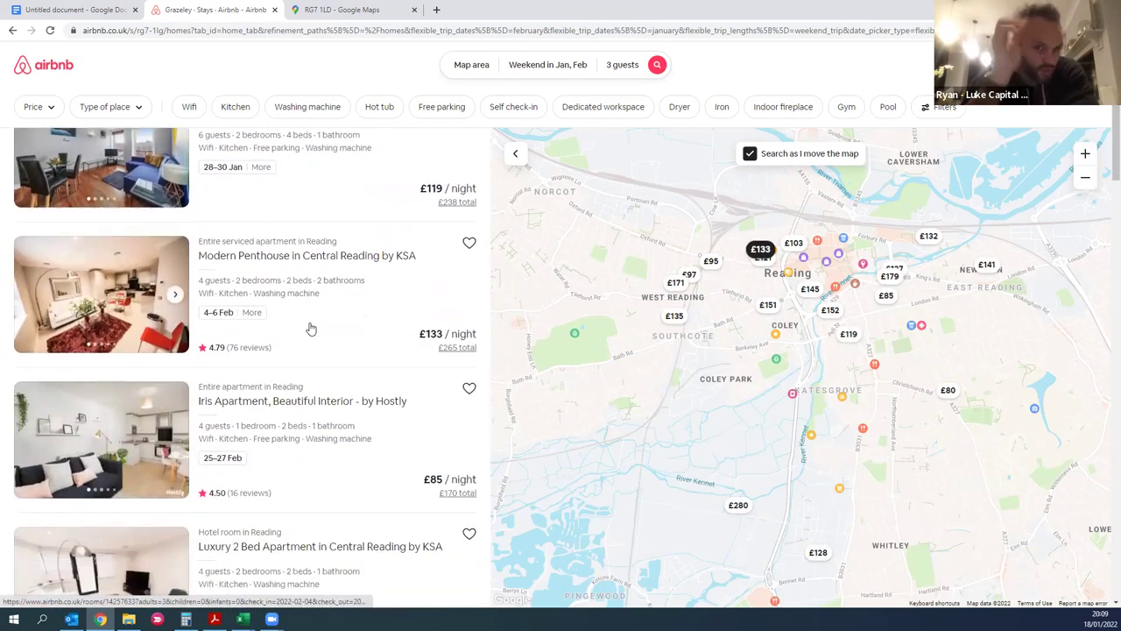
pyautogui.scroll(-1, 310, 328)
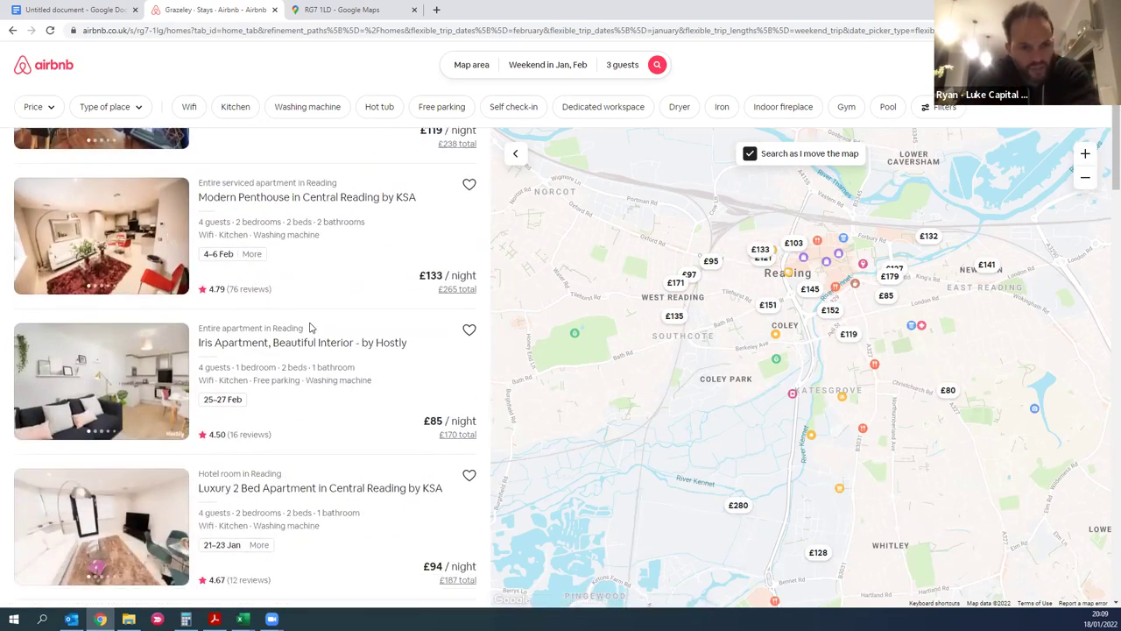
pyautogui.scroll(-1, 309, 328)
pyautogui.scroll(-3, 309, 328)
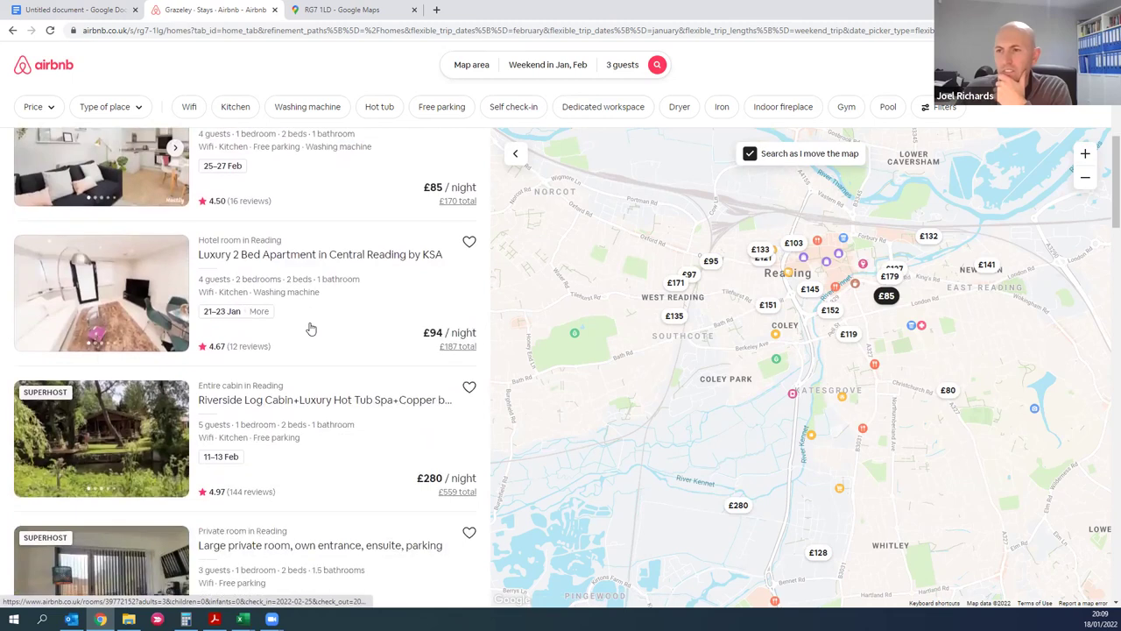
pyautogui.scroll(-2, 309, 328)
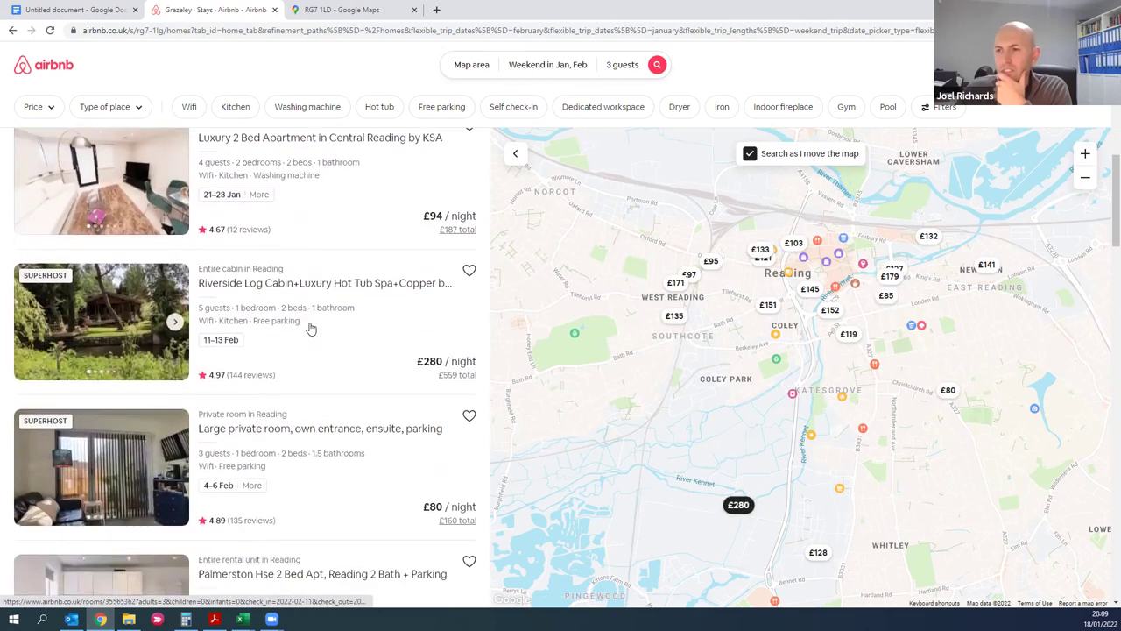
pyautogui.scroll(-1, 309, 328)
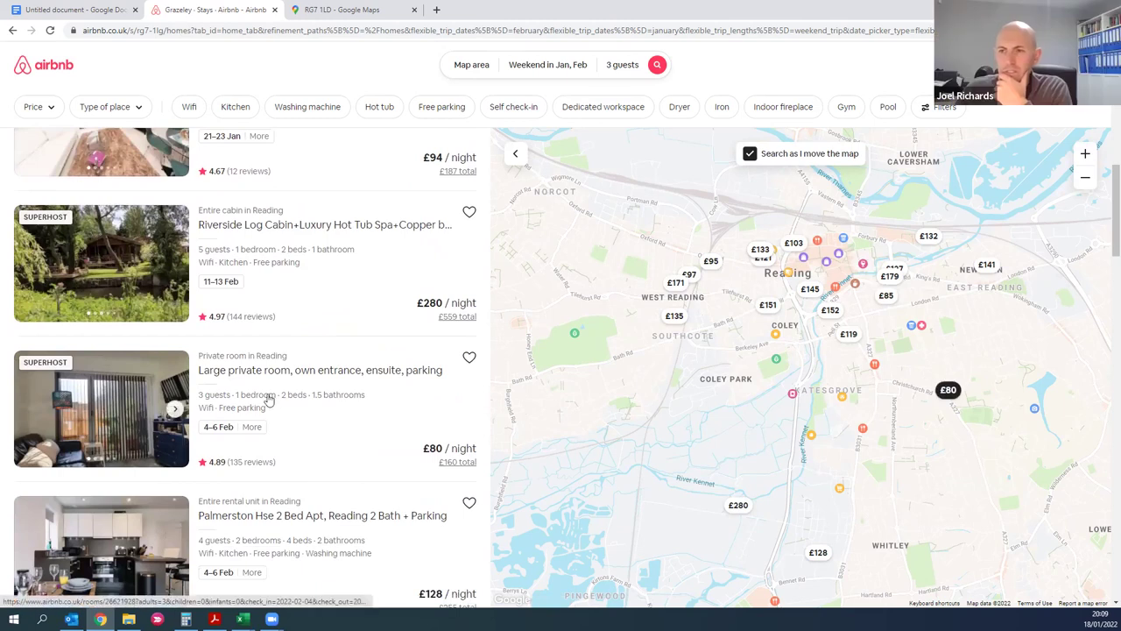
pyautogui.scroll(-2, 269, 399)
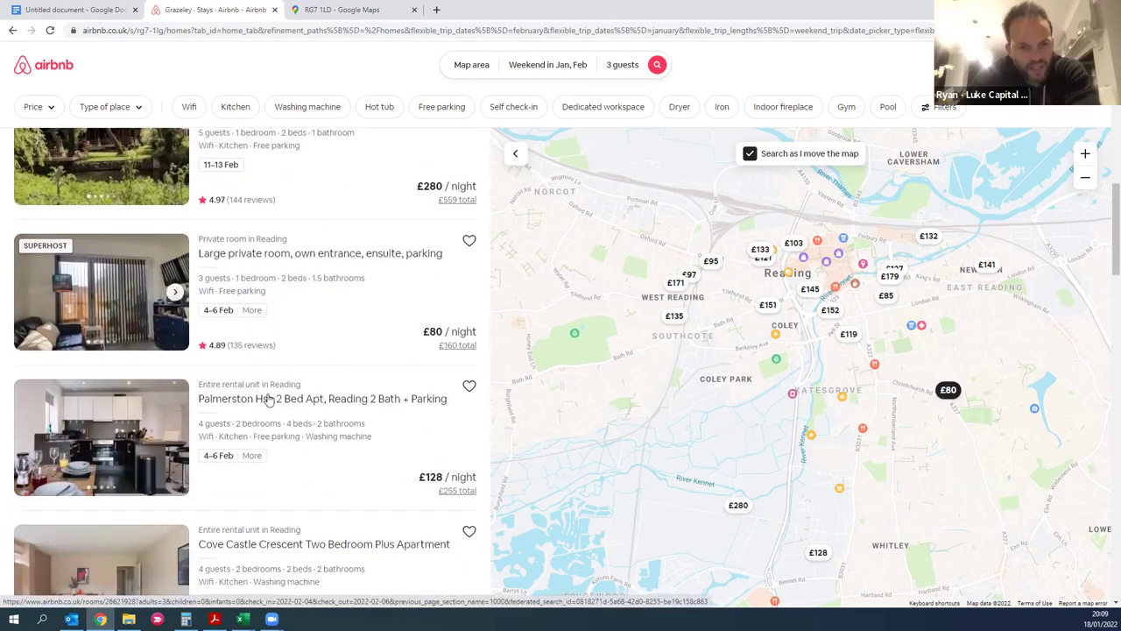
pyautogui.scroll(-2, 269, 399)
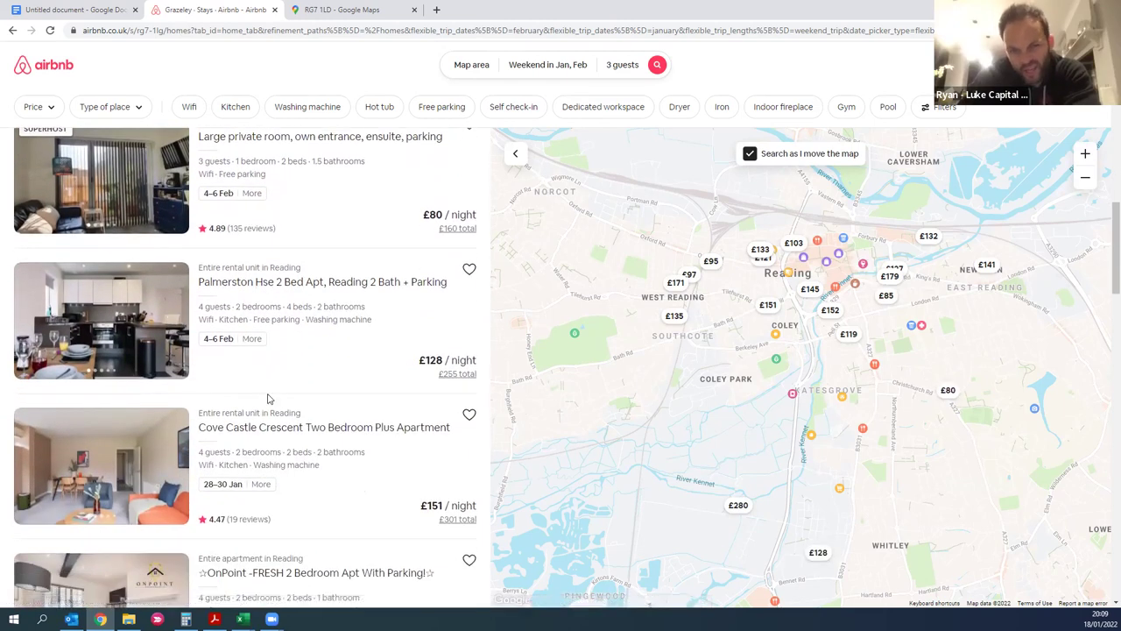
pyautogui.scroll(-2, 269, 399)
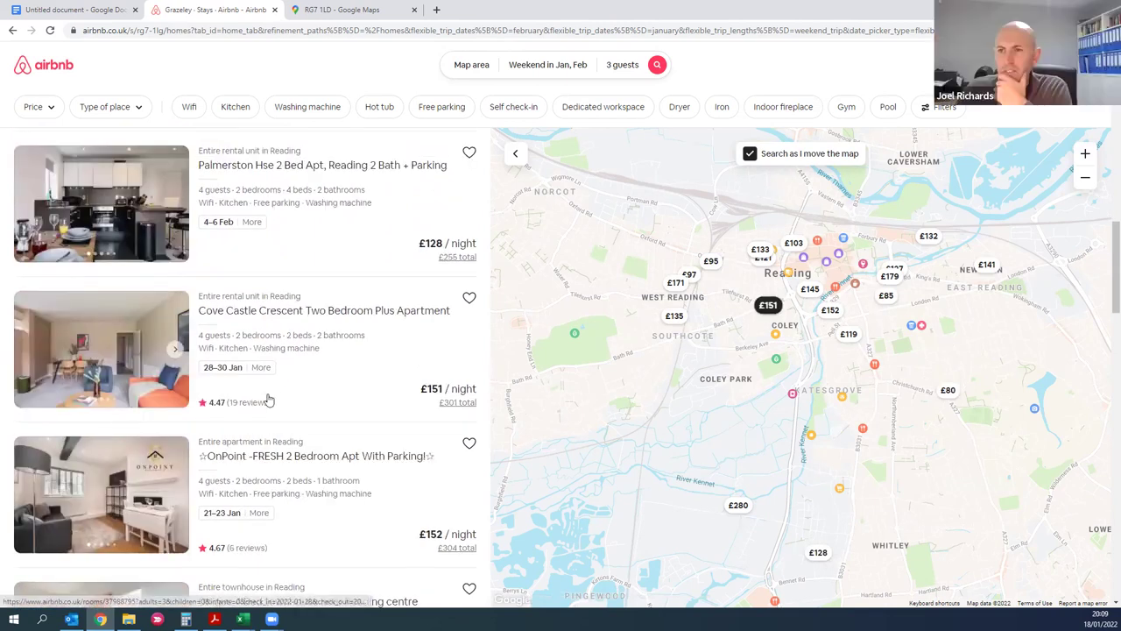
pyautogui.scroll(2, 269, 399)
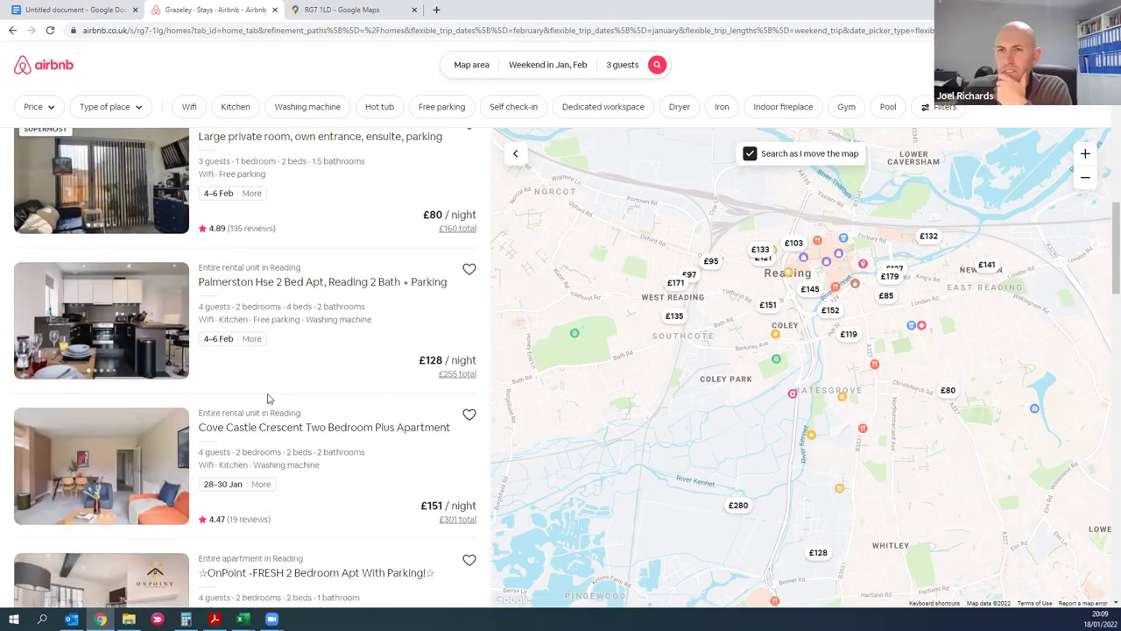
pyautogui.scroll(-1, 269, 399)
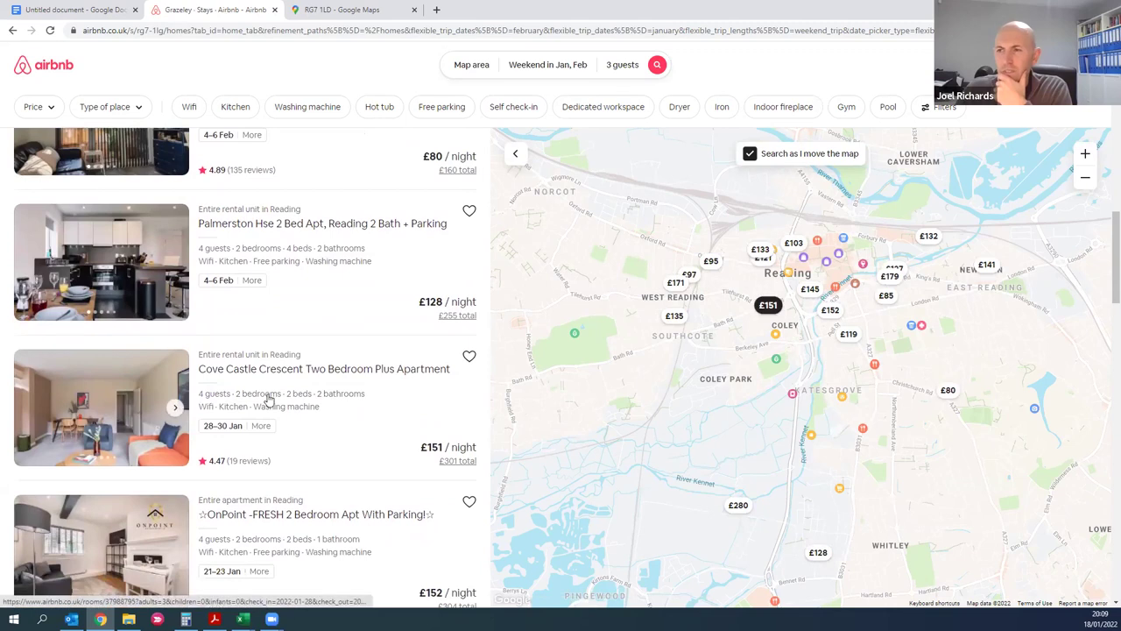
pyautogui.scroll(-1, 269, 399)
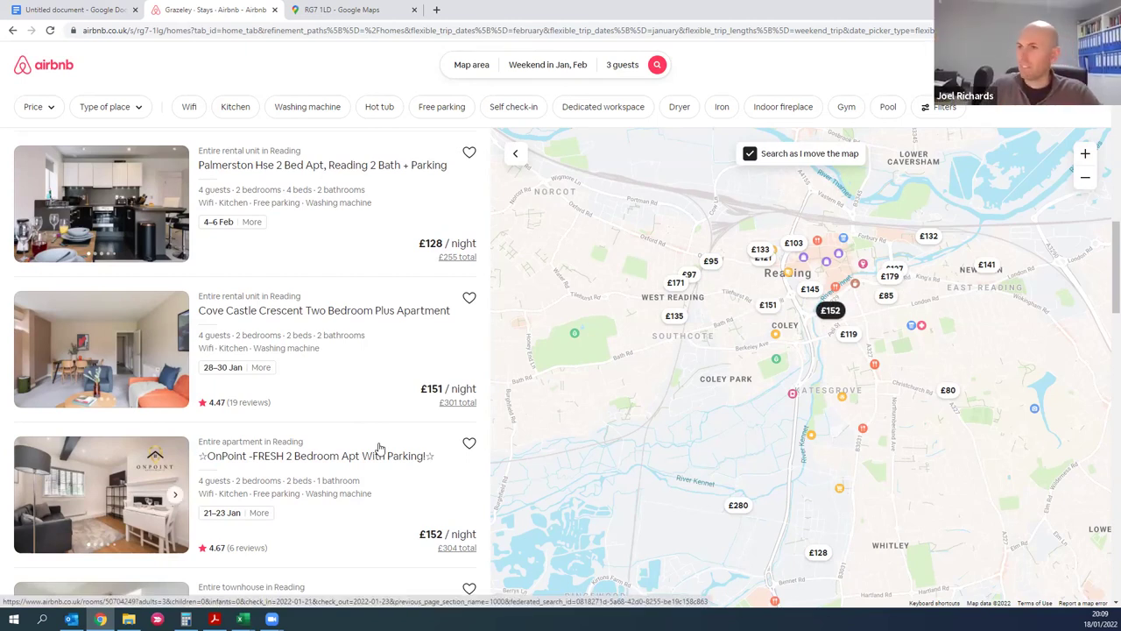
# - Switch to the Deal Analysis Pipeline Tracker workbook in Excel and review the running costs and stay information on the SA Analysis sheet
pyautogui.moveTo(243, 619)
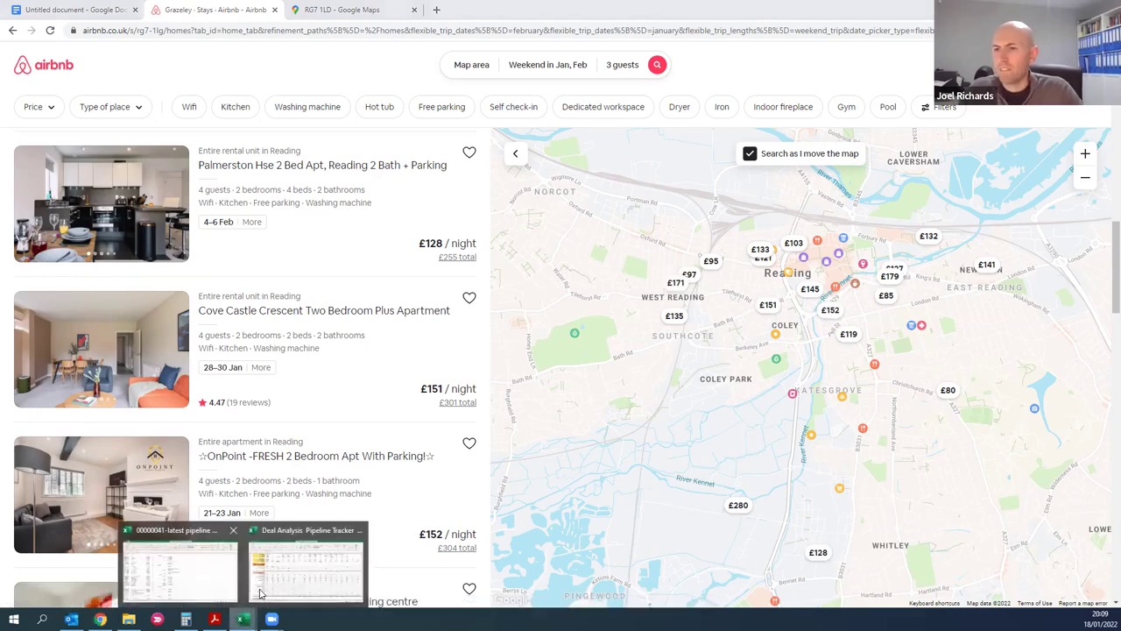
pyautogui.click(306, 564)
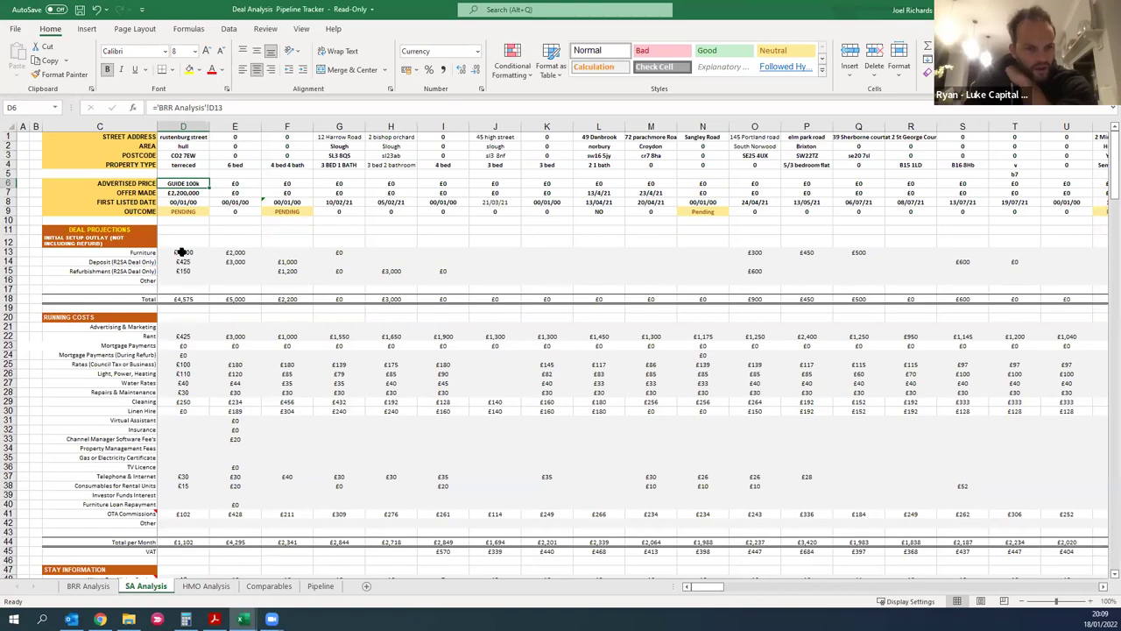
pyautogui.scroll(-7, 191, 499)
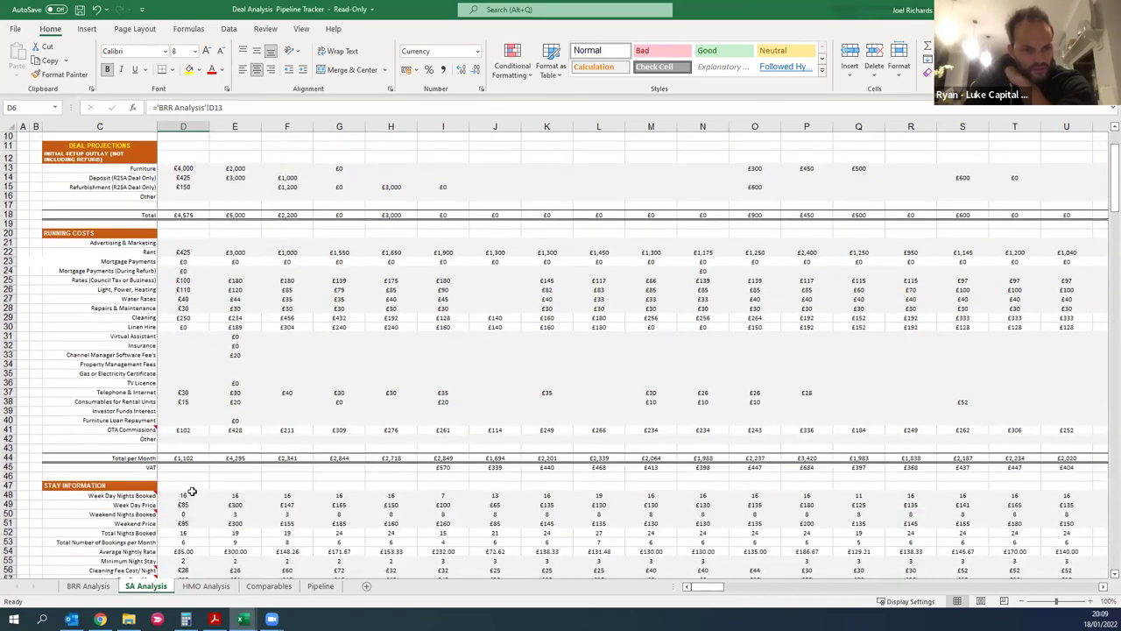
pyautogui.scroll(-2, 195, 483)
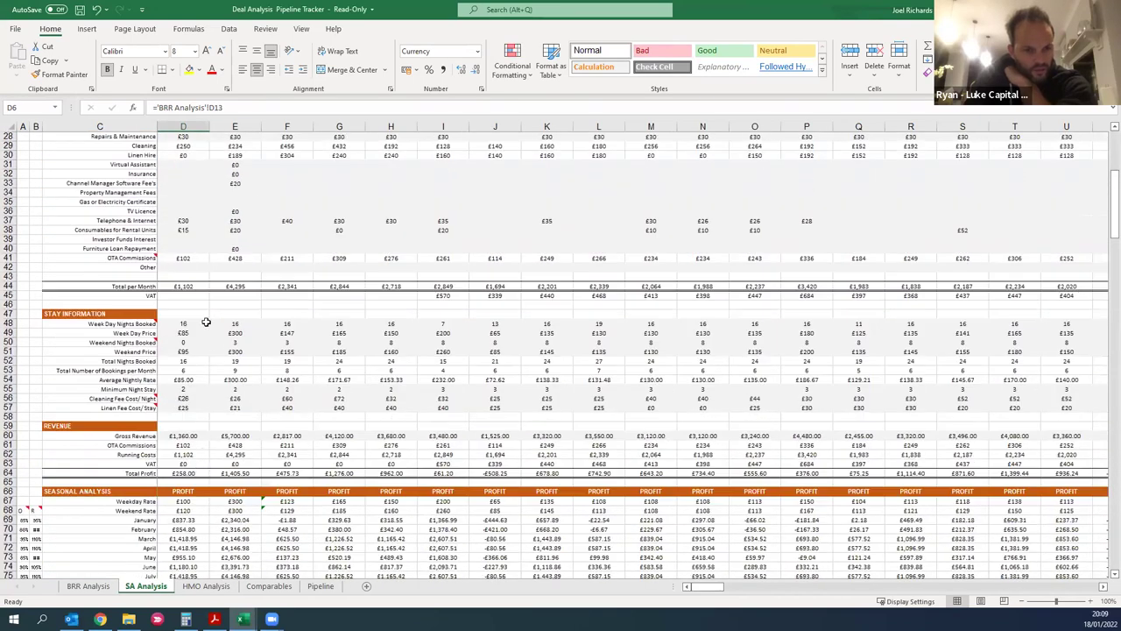
# - In column D of the stay information, set the week day price to £100 and the weekend price to £125
pyautogui.click(187, 333)
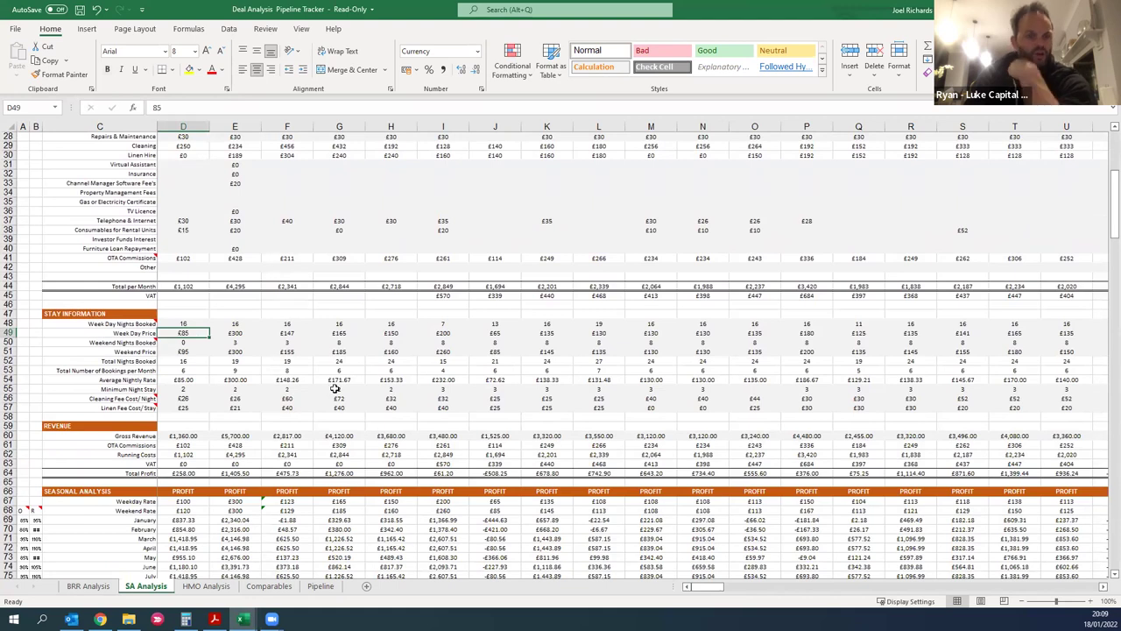
pyautogui.write('100')
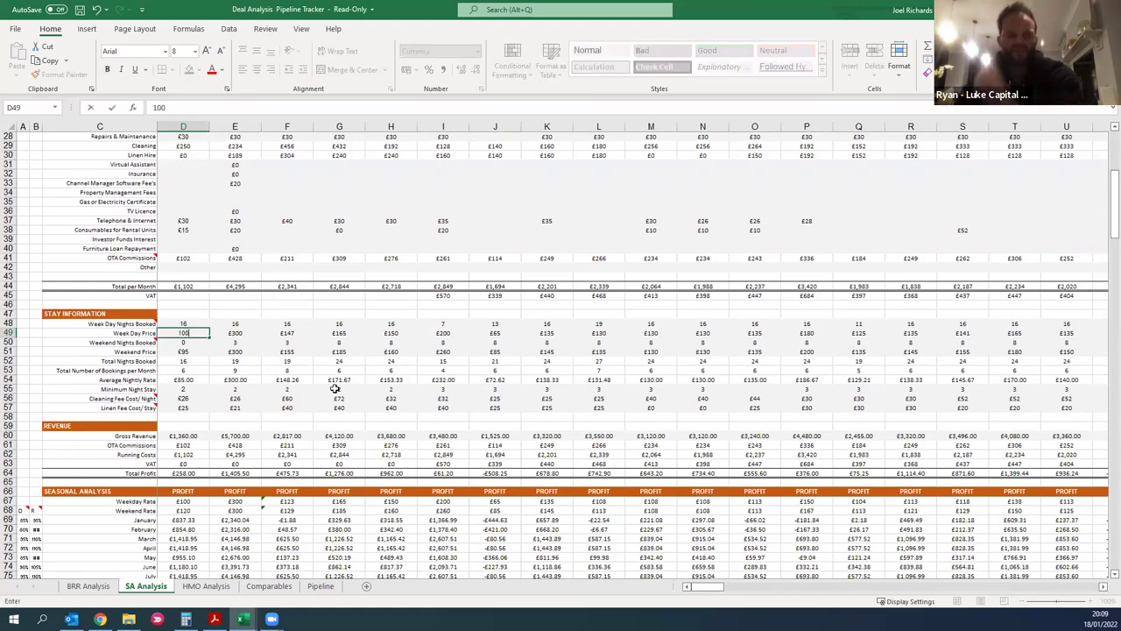
pyautogui.press('Return')
pyautogui.write('125')
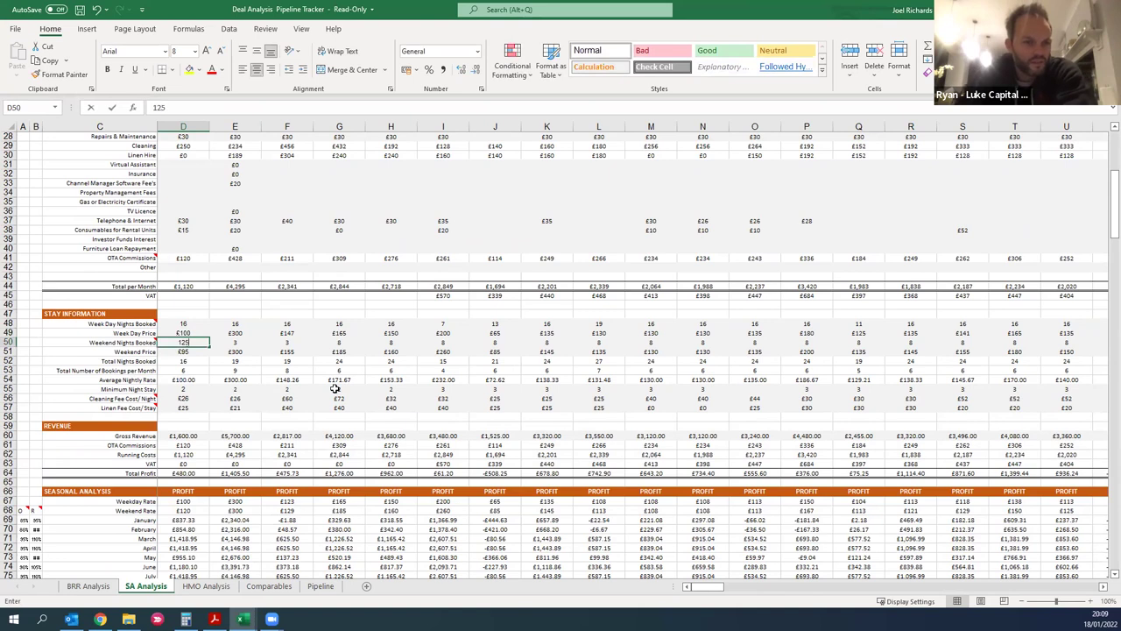
pyautogui.click(197, 353)
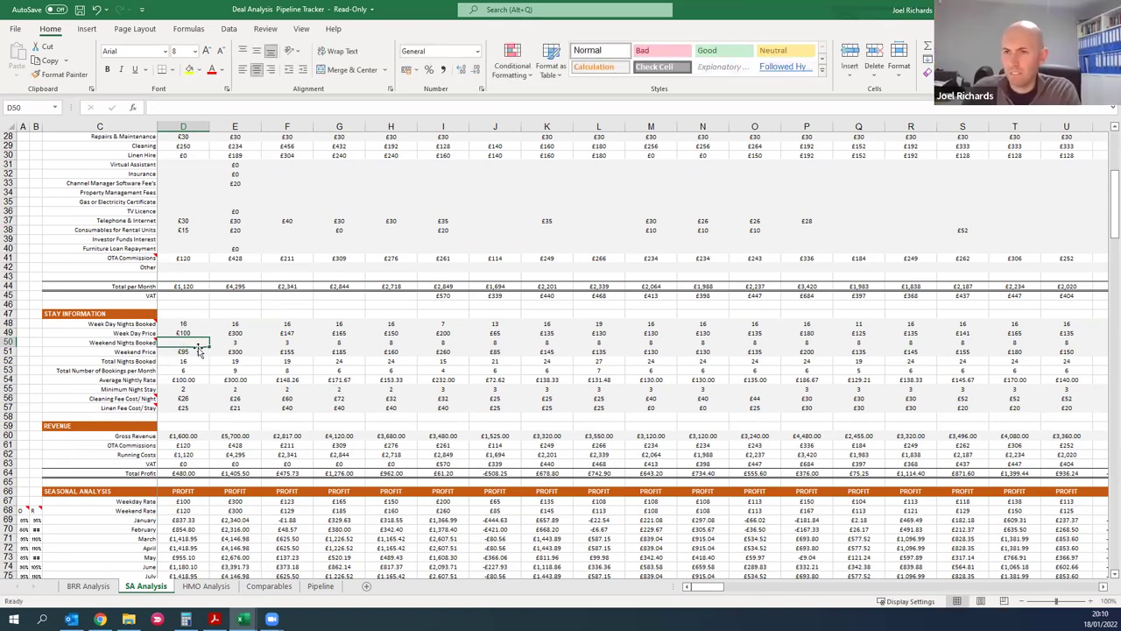
pyautogui.write('125')
pyautogui.press('Return')
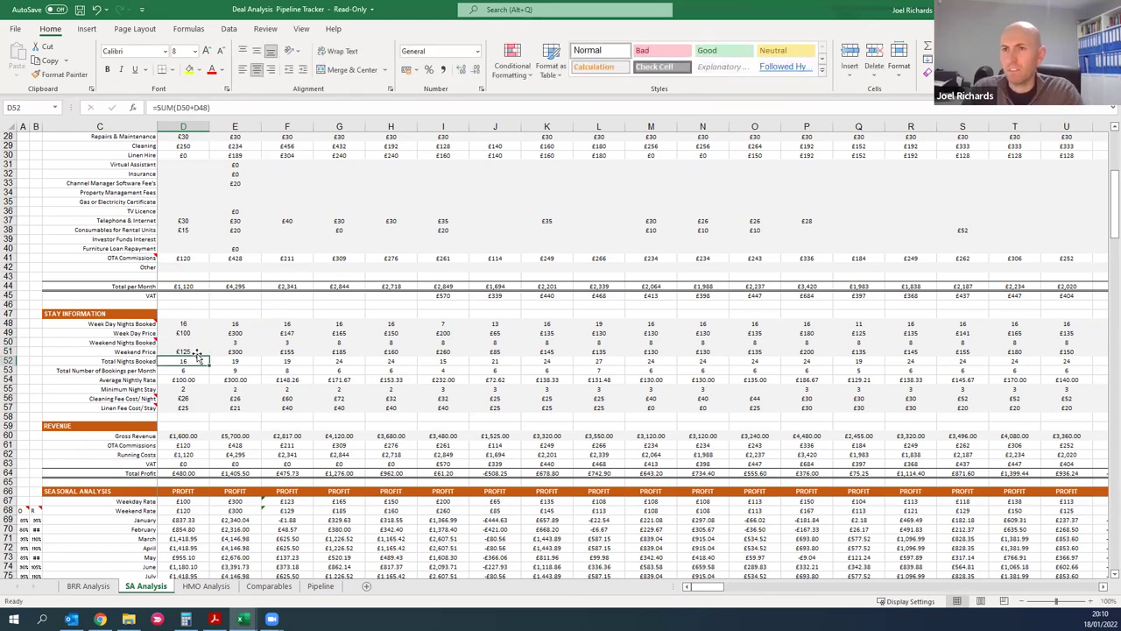
# - Set column D's bookings to 8 weekend nights and 13 week day nights
pyautogui.click(192, 341)
pyautogui.write('8')
pyautogui.press('Return')
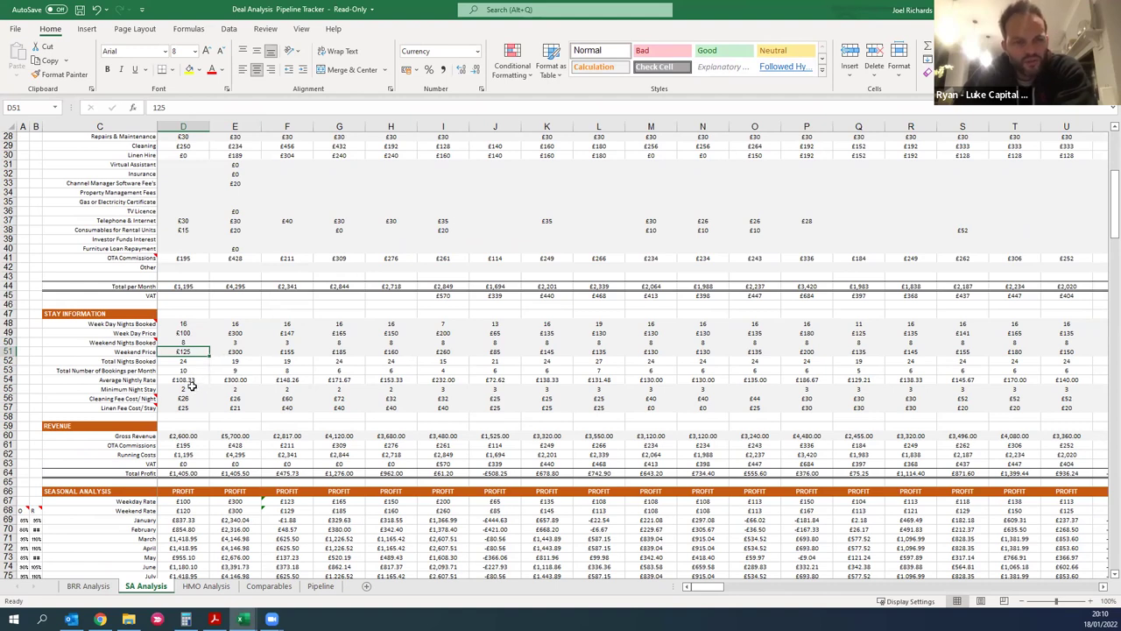
pyautogui.click(185, 324)
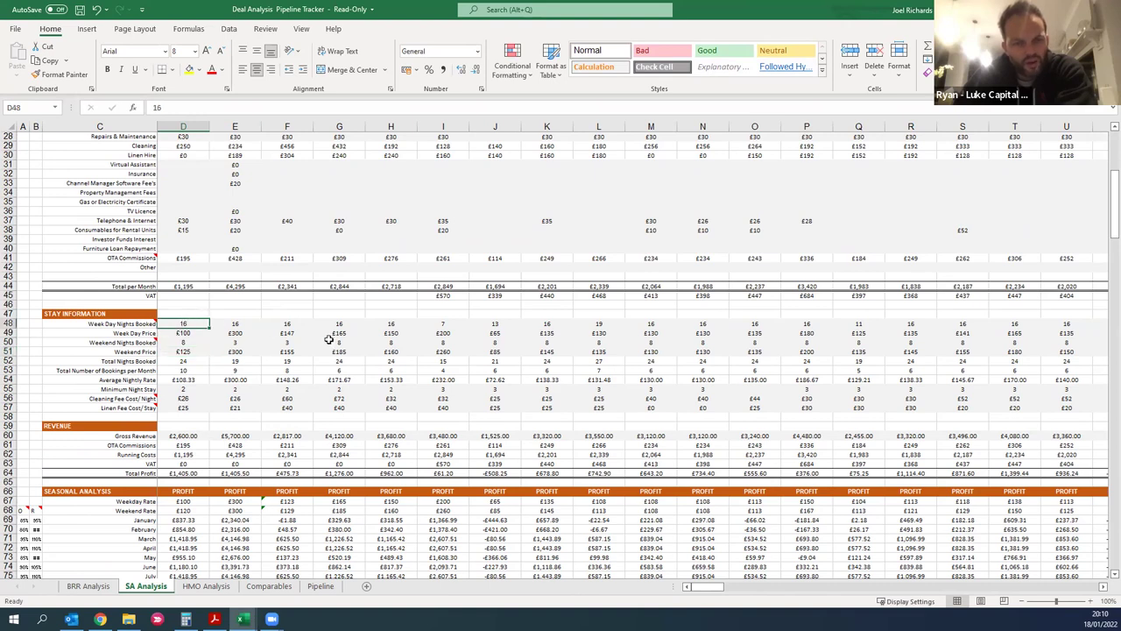
pyautogui.write('13')
pyautogui.press('Return')
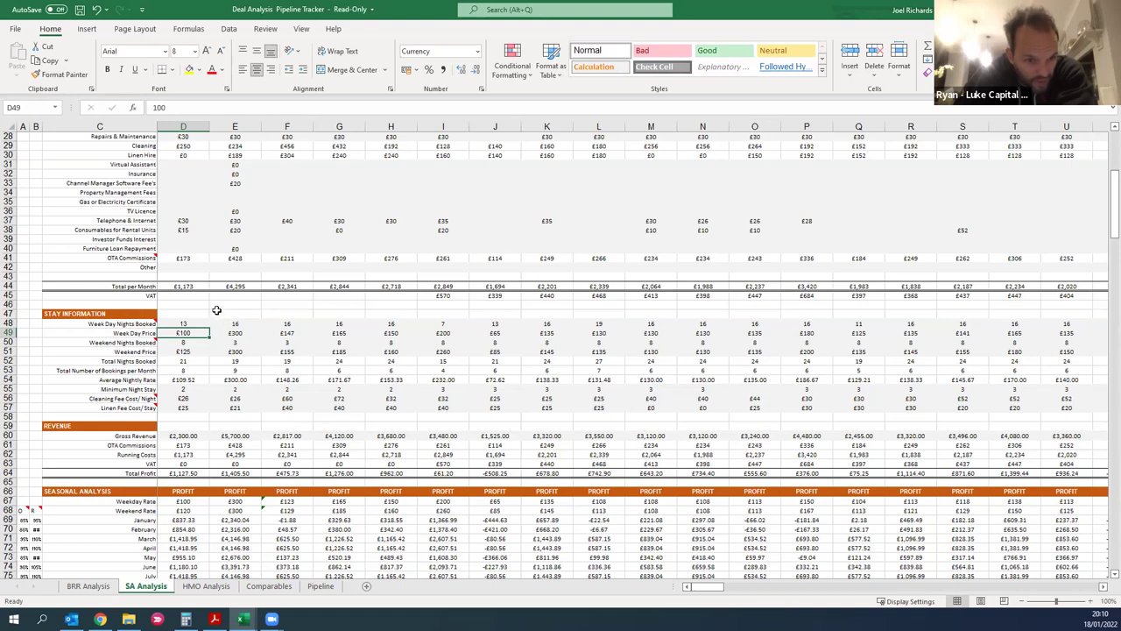
# - Try overriding column D's gross revenue with £2,000, and undo the override to restore its formula
pyautogui.click(193, 397)
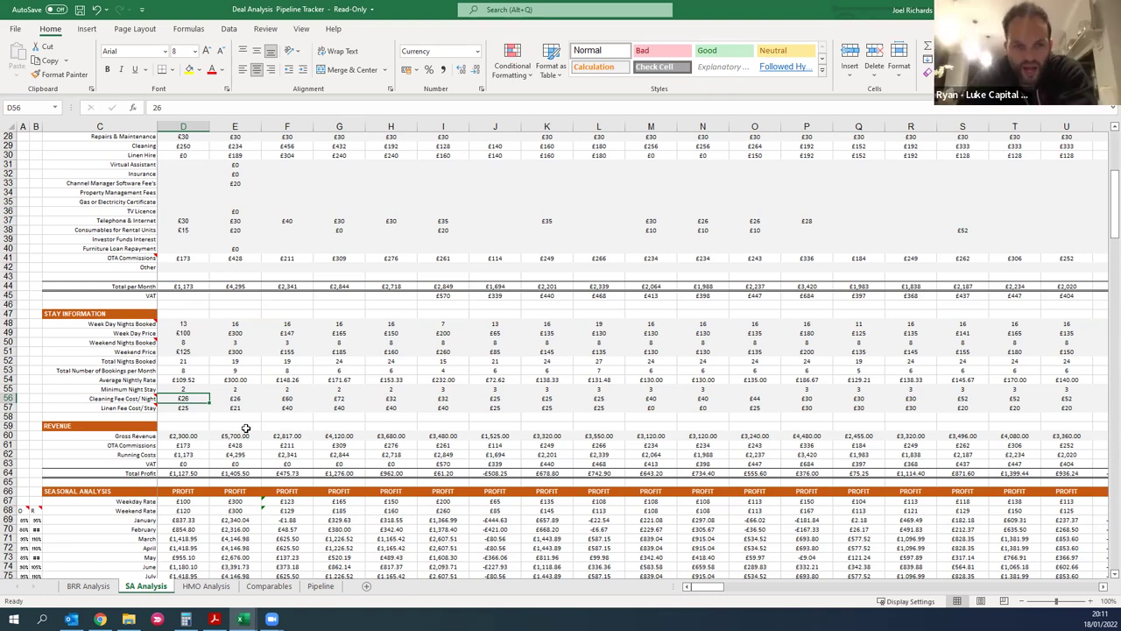
pyautogui.press('Down')
pyautogui.press('Down')
pyautogui.press('Down')
pyautogui.press('Down')
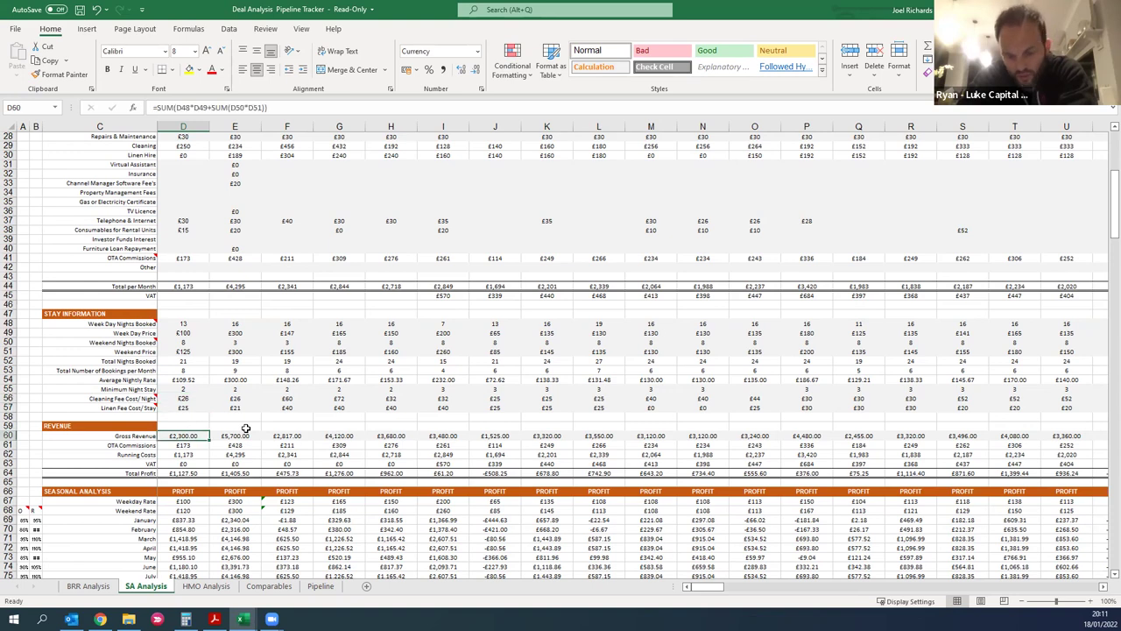
pyautogui.write('23')
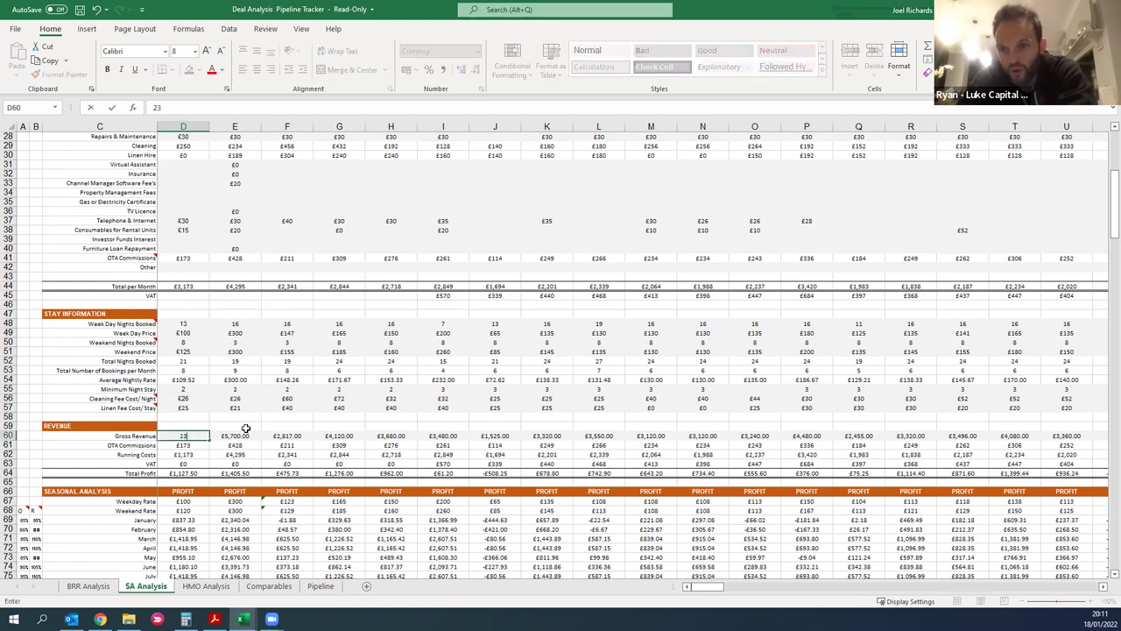
pyautogui.write('00')
pyautogui.press('Return')
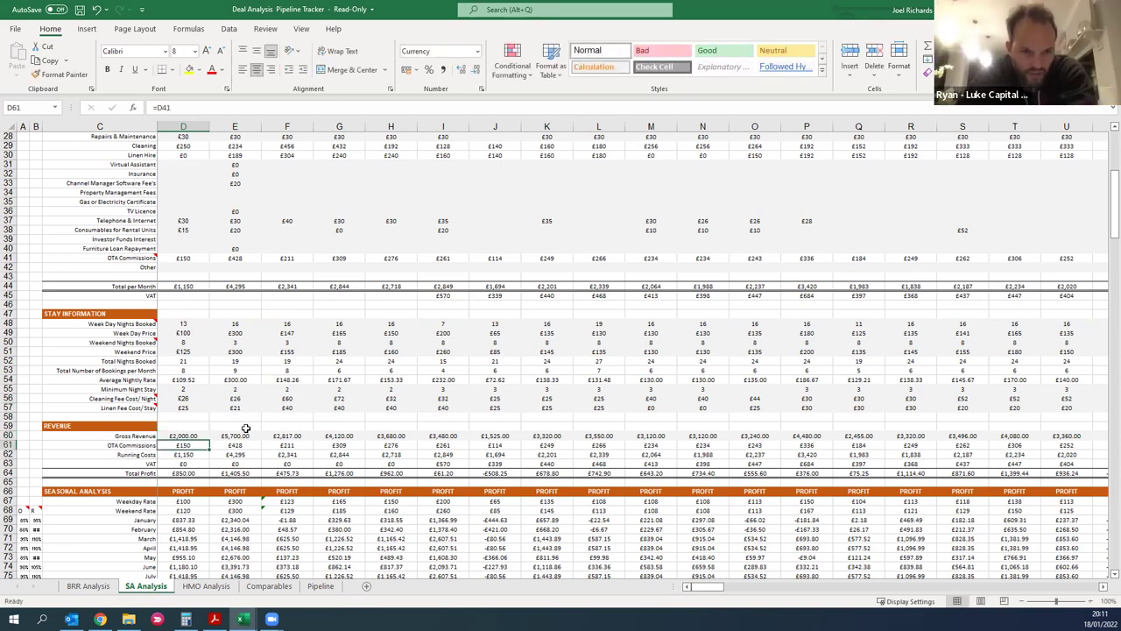
pyautogui.hotkey('ctrl', 'z')
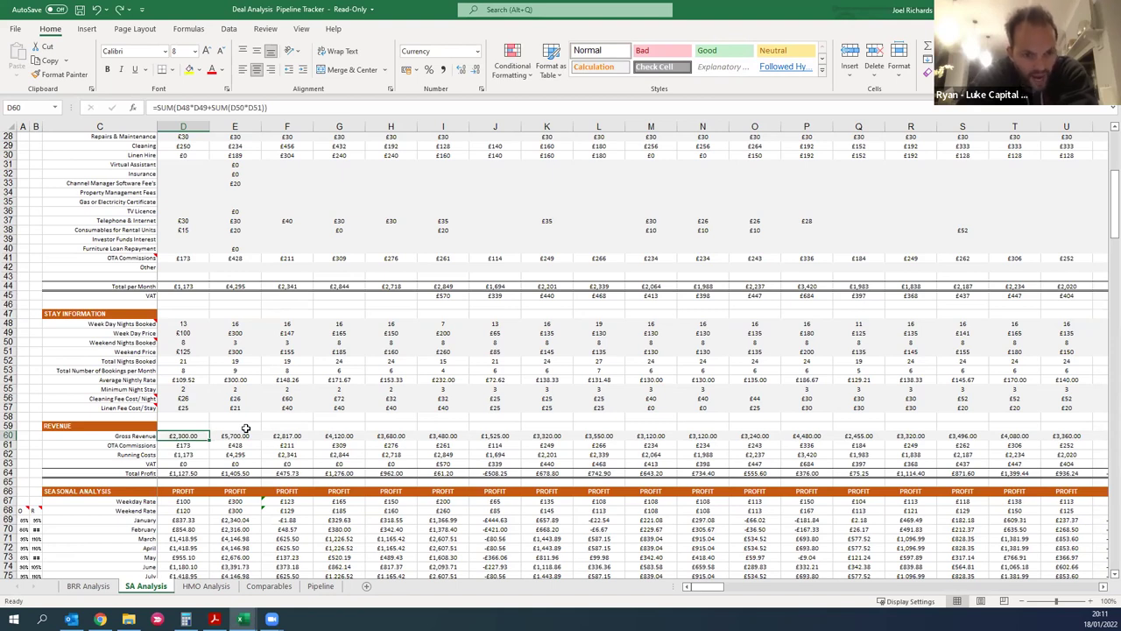
# - Copy the 20% VAT formula from cell I45 and paste only the formula into column D's empty VAT cell D45
pyautogui.click(193, 464)
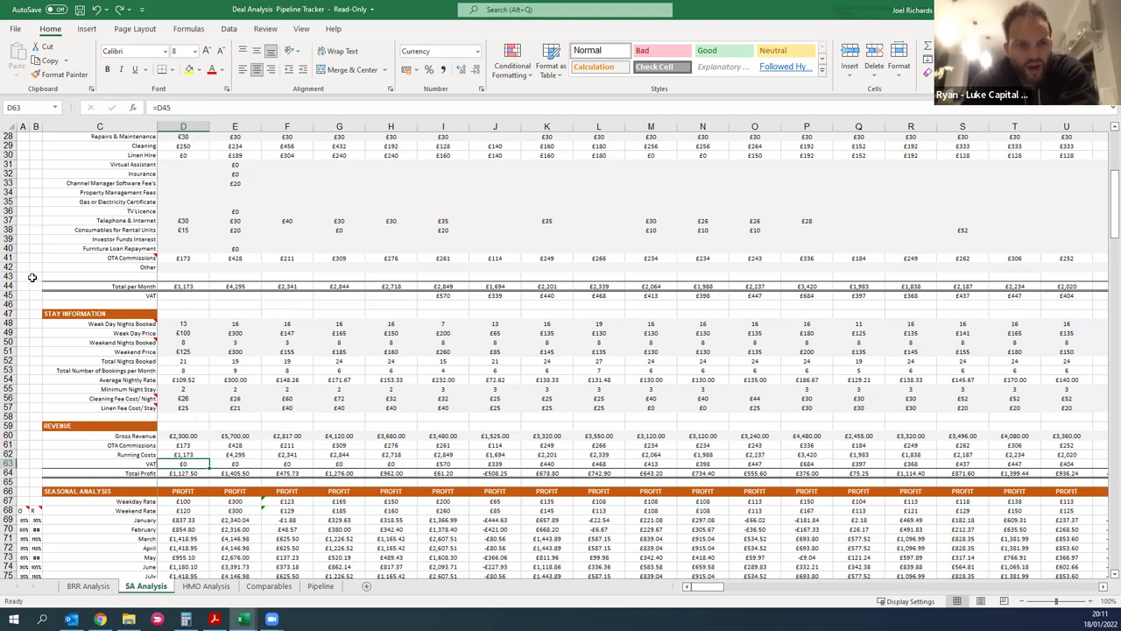
pyautogui.click(188, 295)
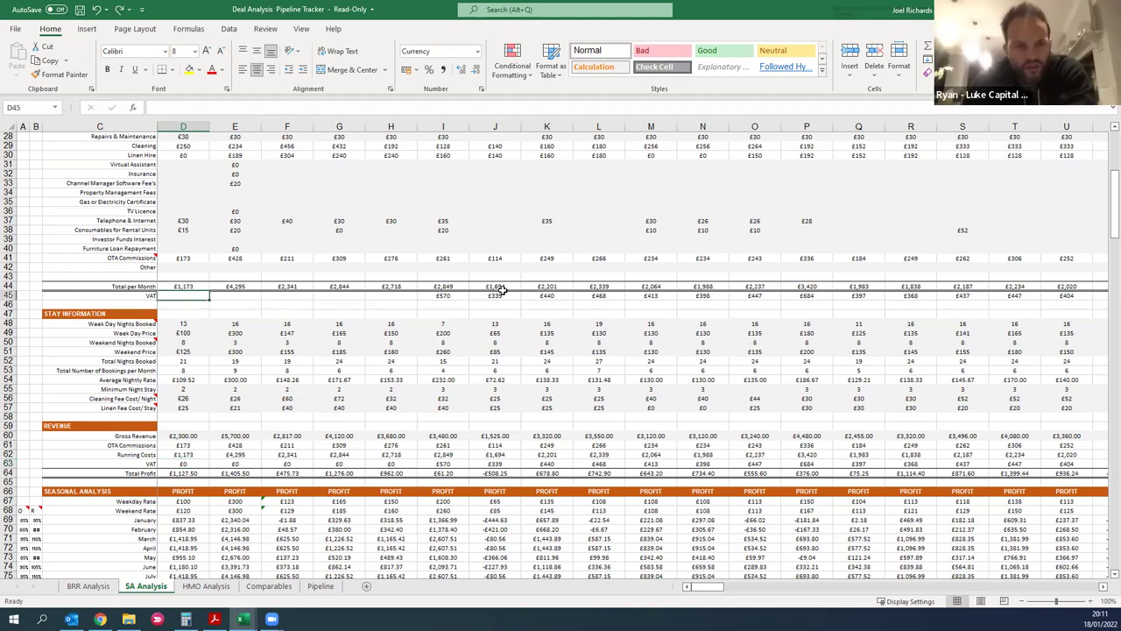
pyautogui.click(443, 295)
pyautogui.hotkey('ctrl', 'c')
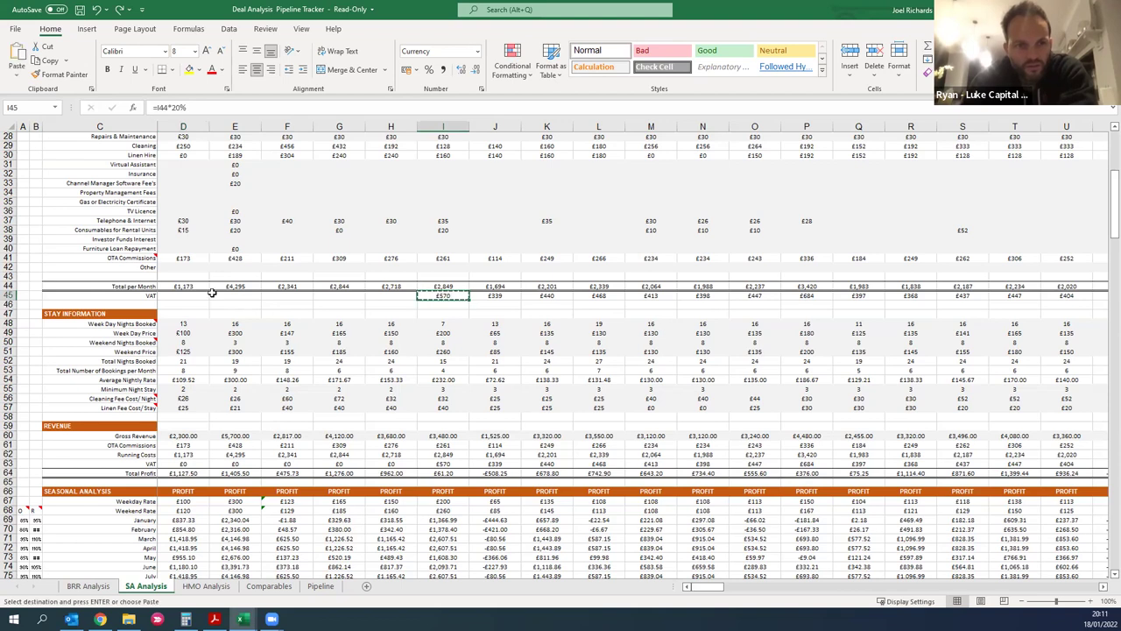
pyautogui.click(196, 295)
pyautogui.rightClick(194, 296)
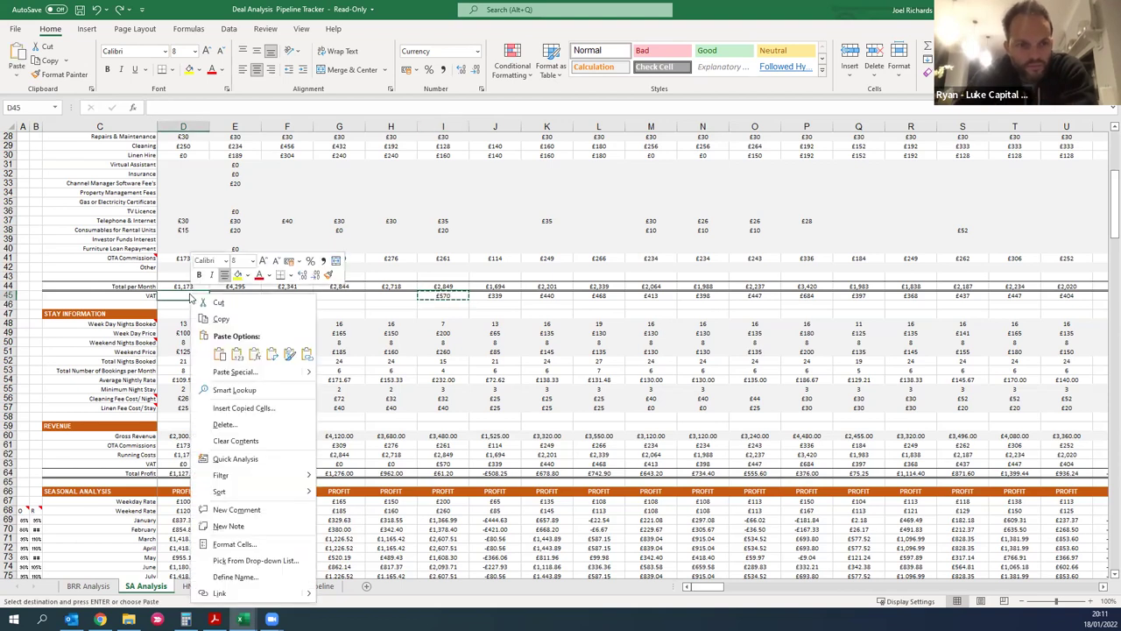
pyautogui.click(255, 352)
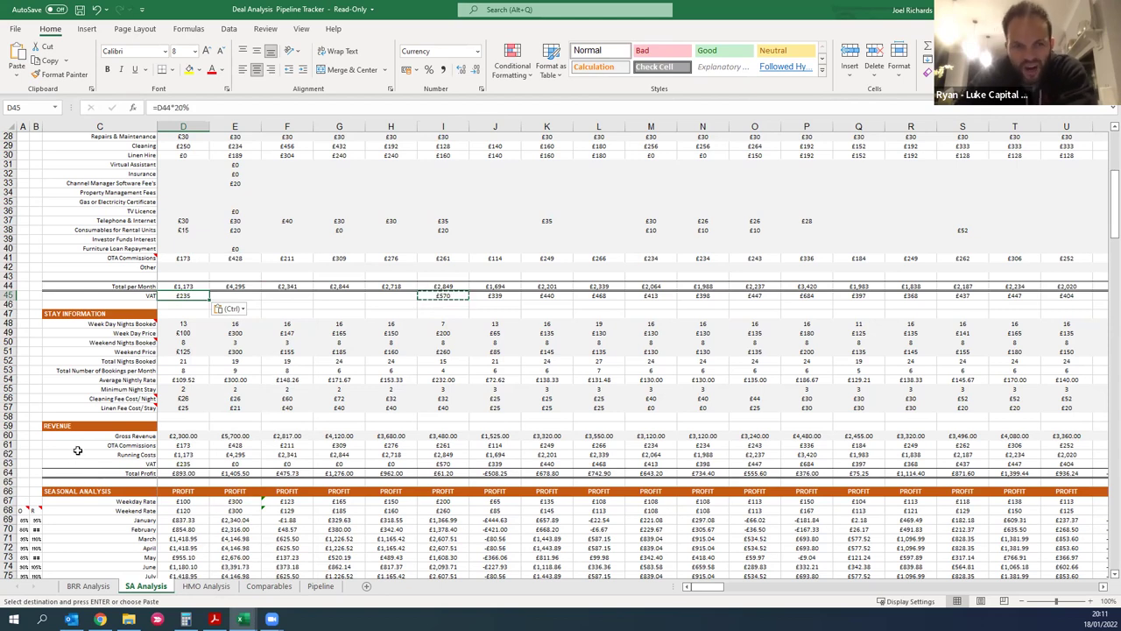
pyautogui.press('Escape')
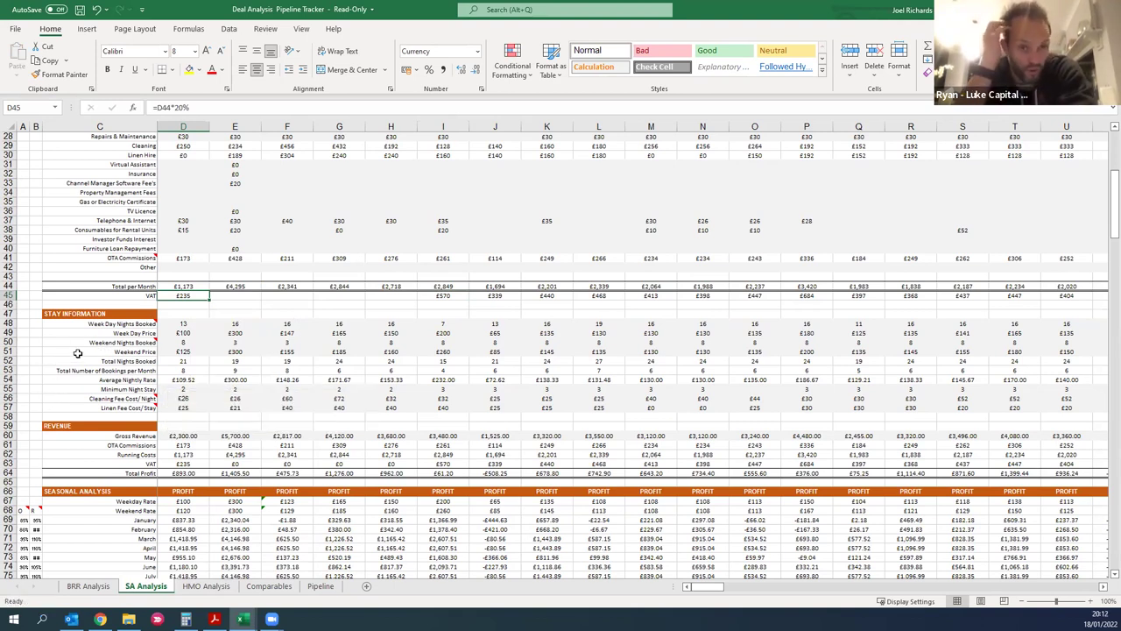
# - Change the VAT rate in column D's formula in cell D45 to 12.5%
pyautogui.click(186, 107)
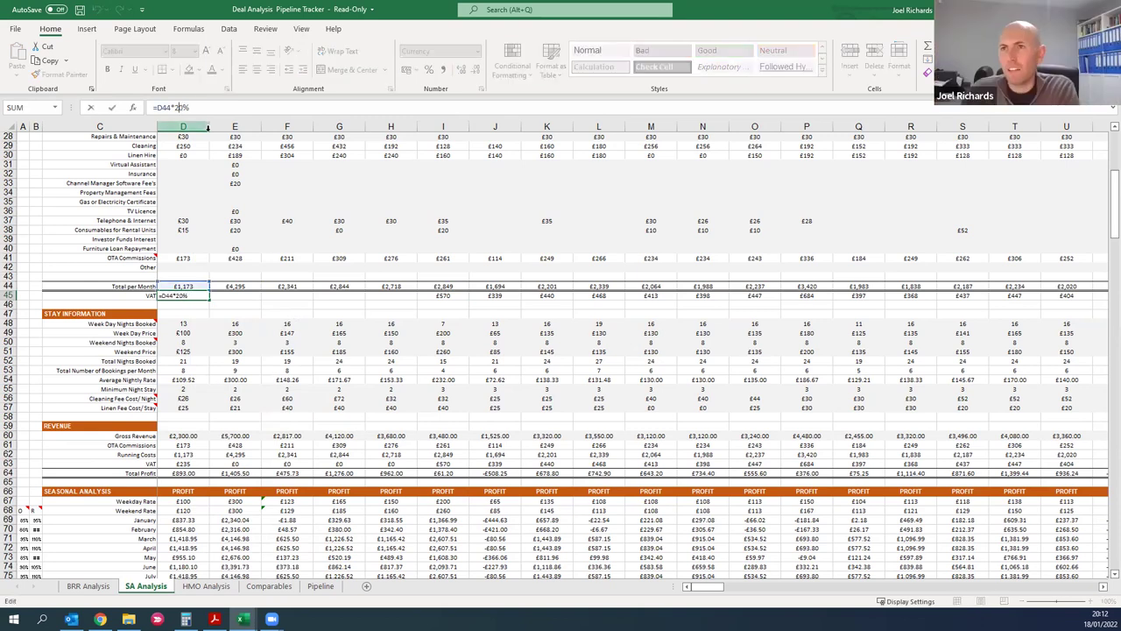
pyautogui.write('12.')
pyautogui.write('5')
pyautogui.press('Return')
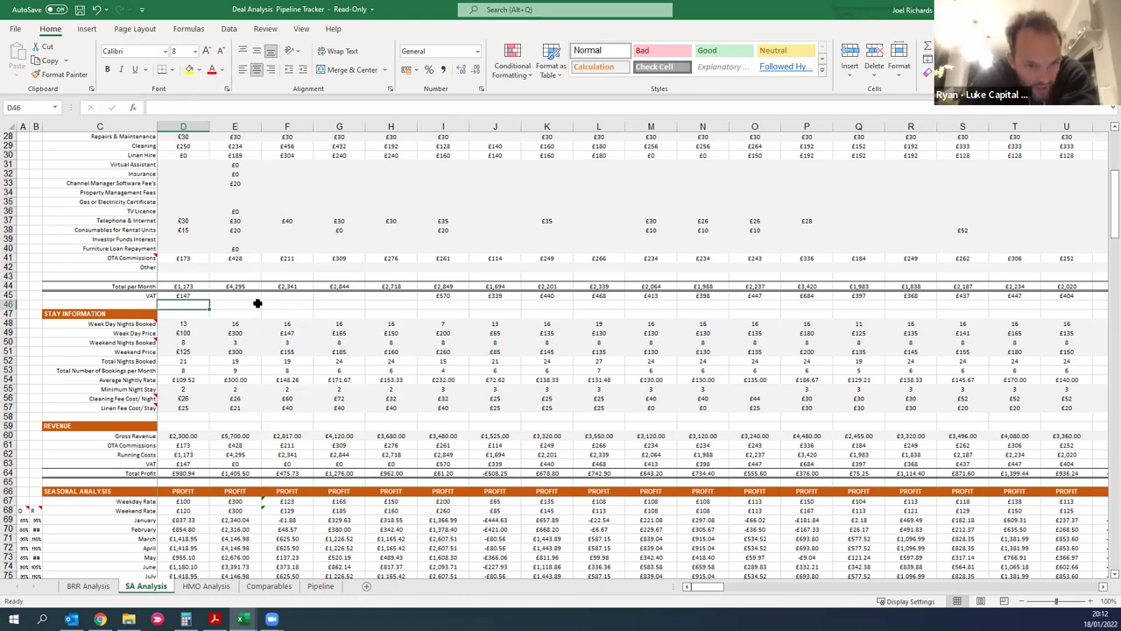
# - Examine column D's running costs, total profit, monthly seasonal analysis, initial outlay payback and annualised profit
pyautogui.scroll(1, 210, 295)
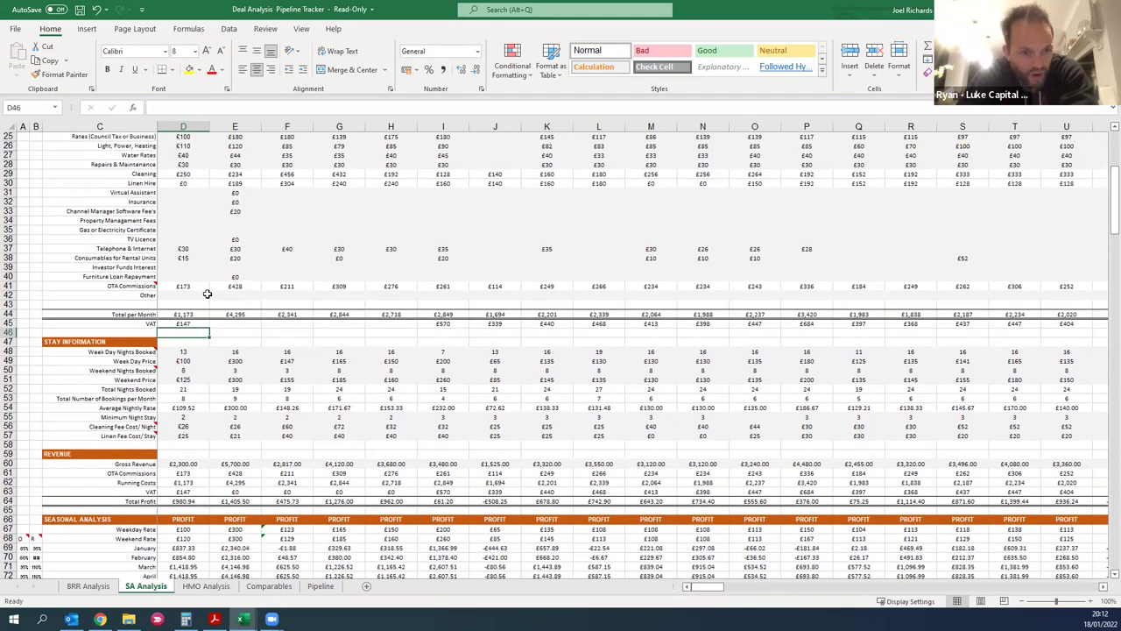
pyautogui.scroll(-3, 208, 293)
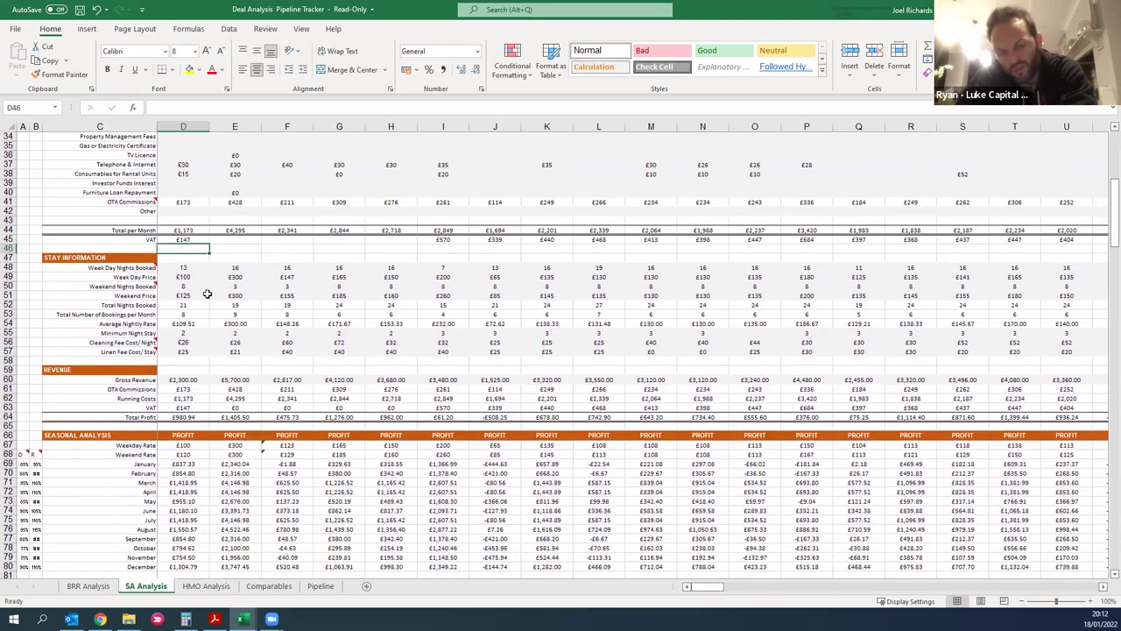
pyautogui.scroll(-2, 208, 294)
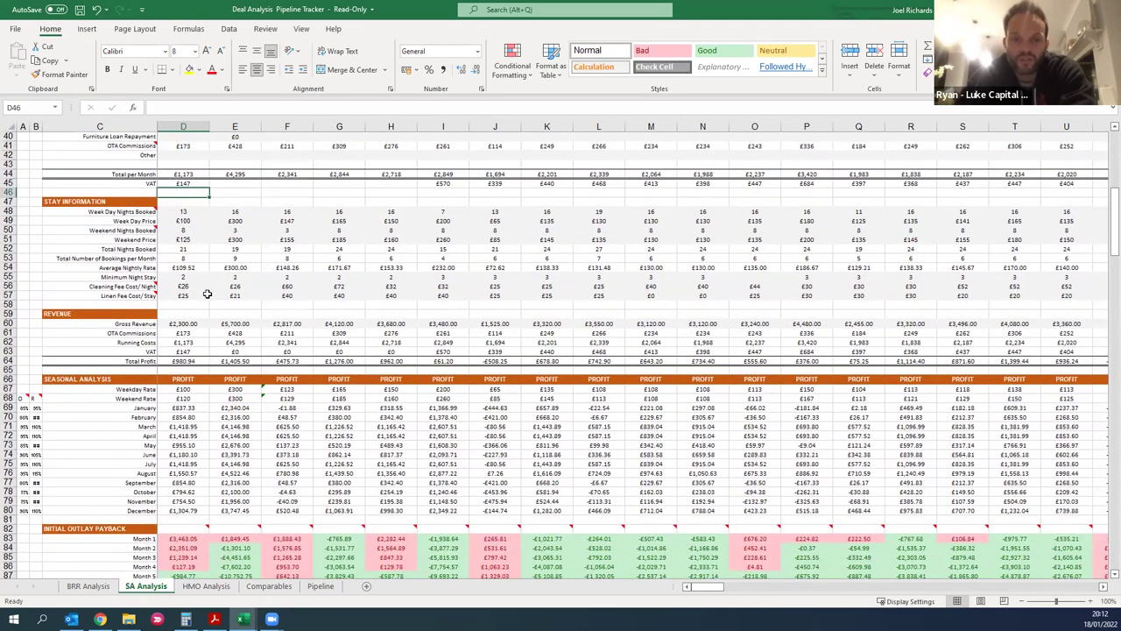
pyautogui.scroll(5, 207, 294)
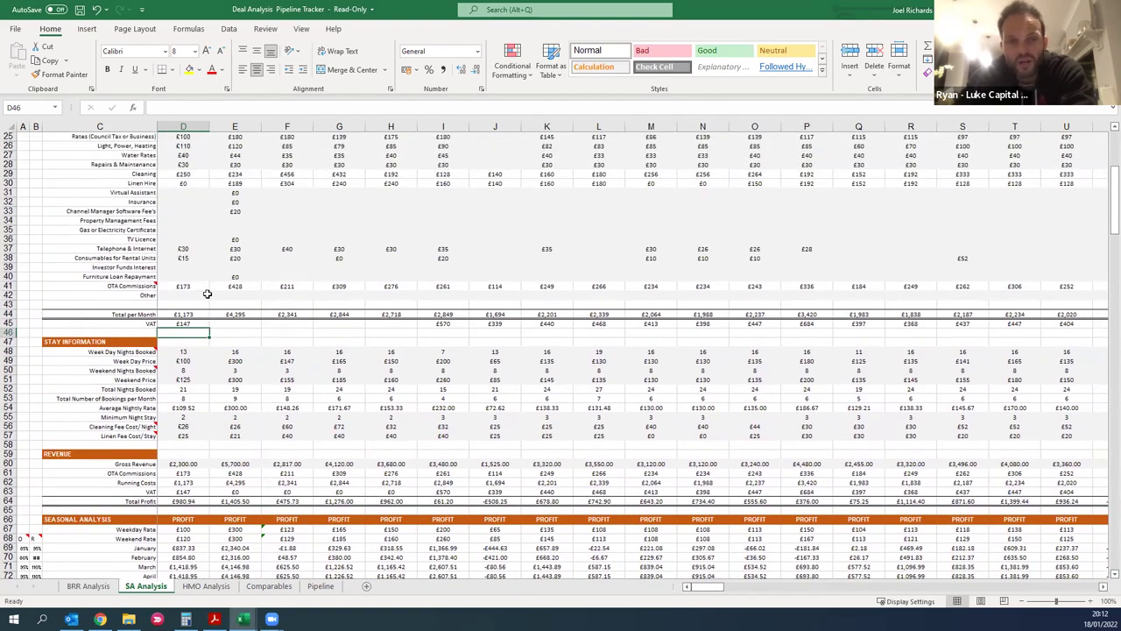
pyautogui.scroll(-8, 207, 294)
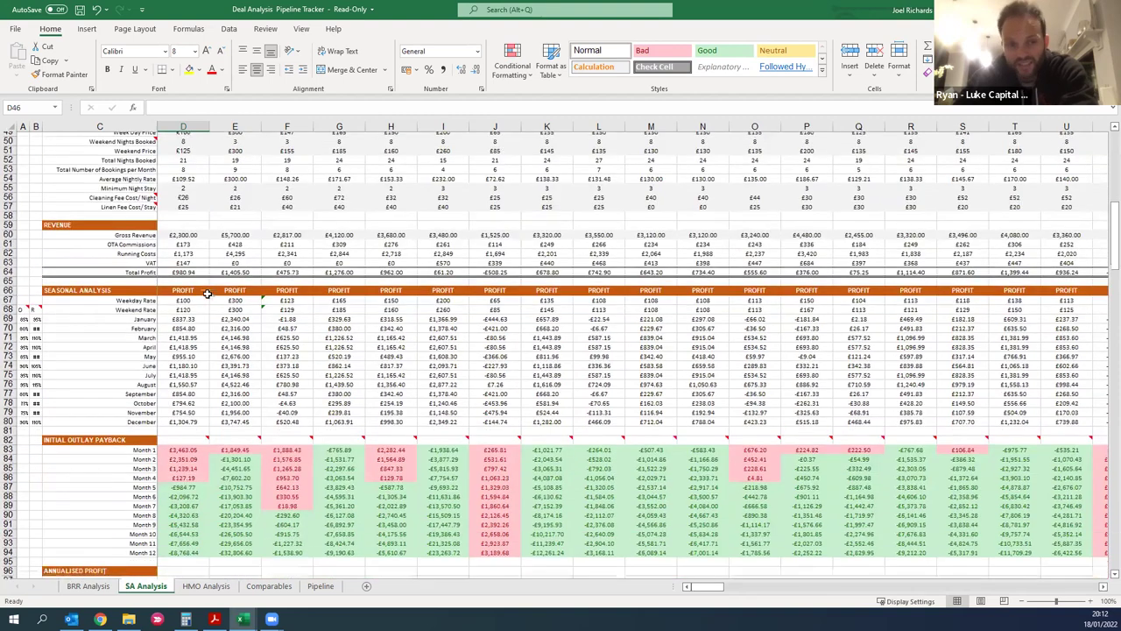
pyautogui.scroll(-1, 208, 293)
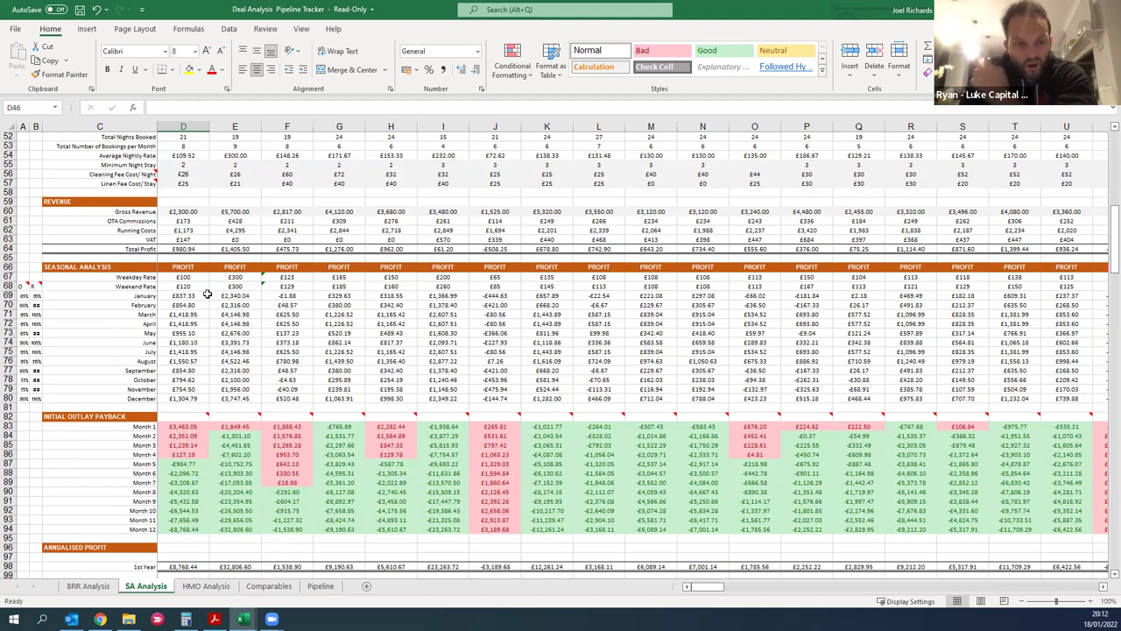
pyautogui.scroll(2, 208, 294)
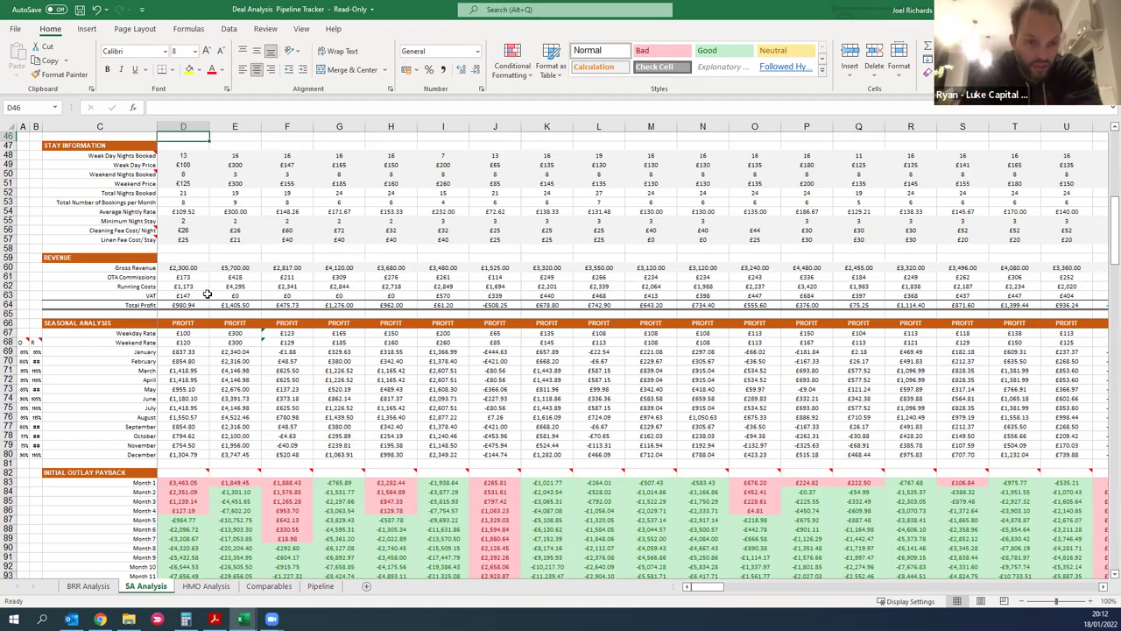
pyautogui.scroll(6, 207, 294)
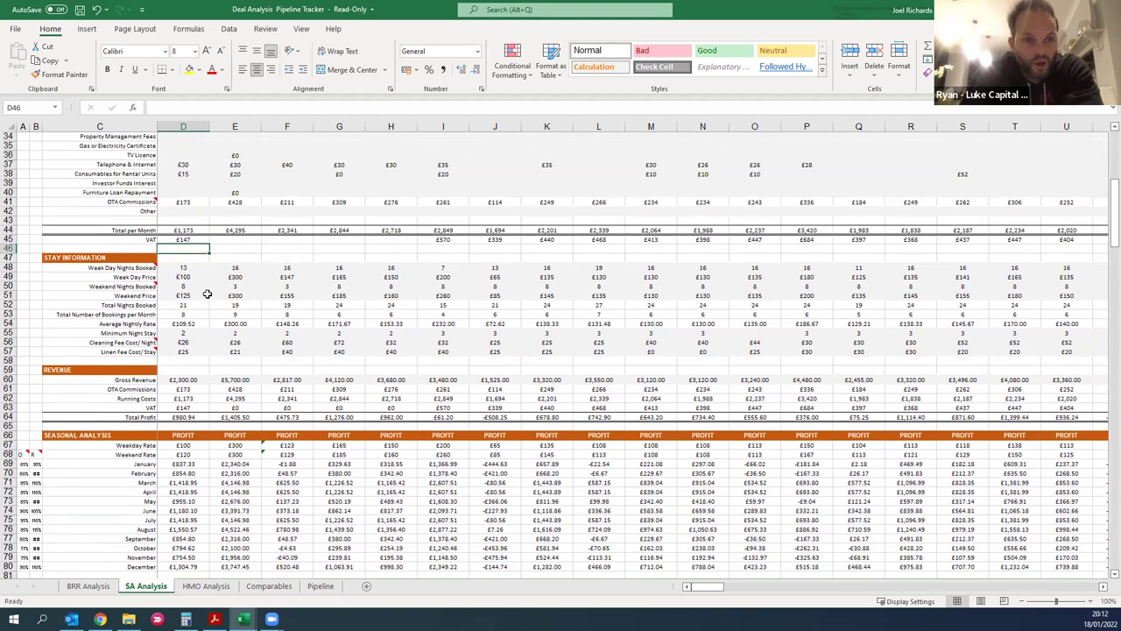
pyautogui.scroll(3, 206, 294)
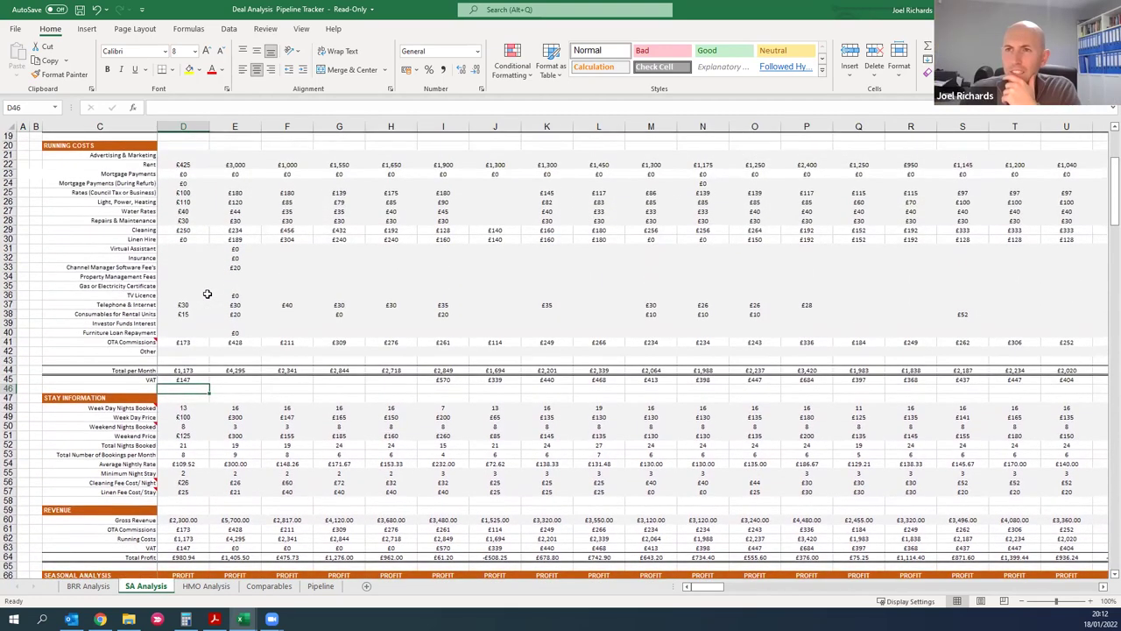
# - In column D's running costs, set the mortgage payments to £466 and clear the rent
pyautogui.click(198, 174)
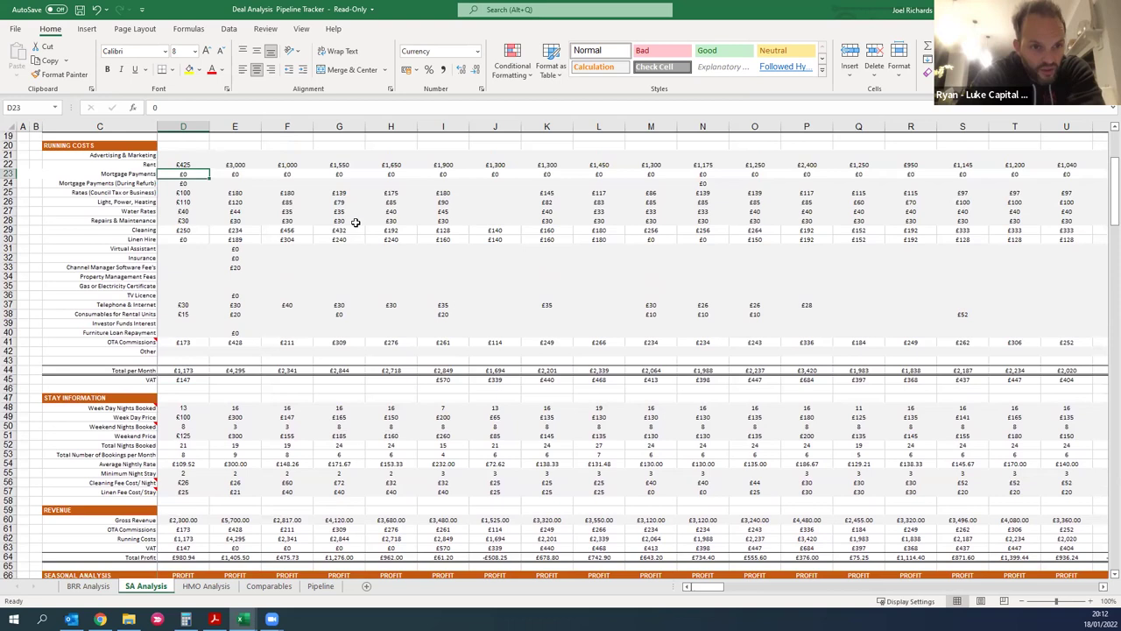
pyautogui.write('466')
pyautogui.press('Return')
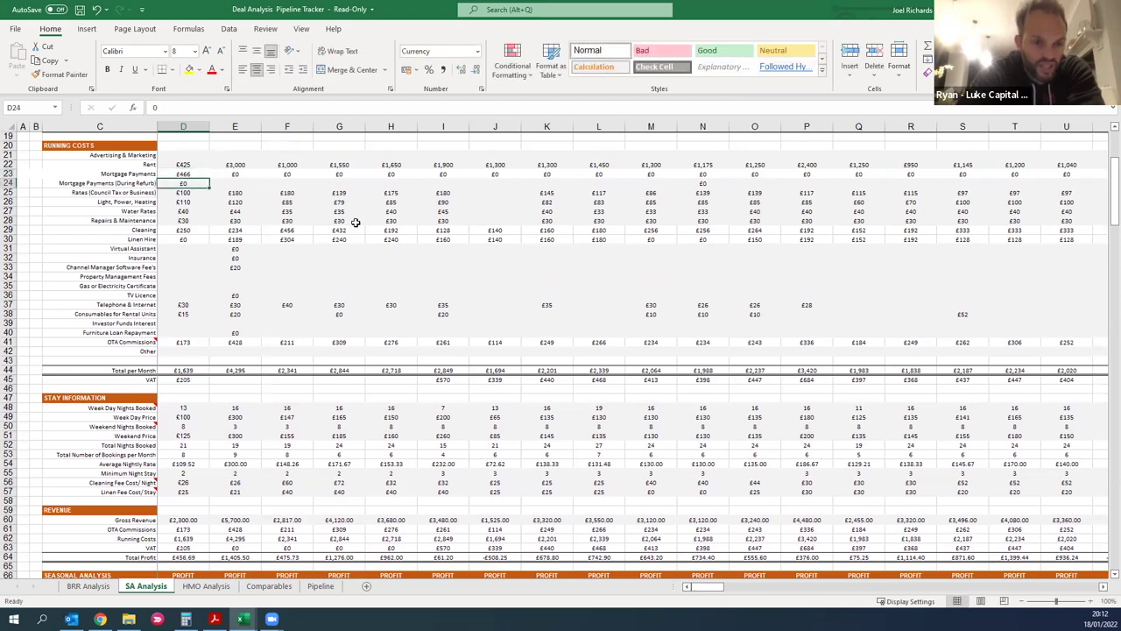
pyautogui.press('Up')
pyautogui.press('Up')
pyautogui.press('Delete')
pyautogui.press('Down')
pyautogui.press('Down')
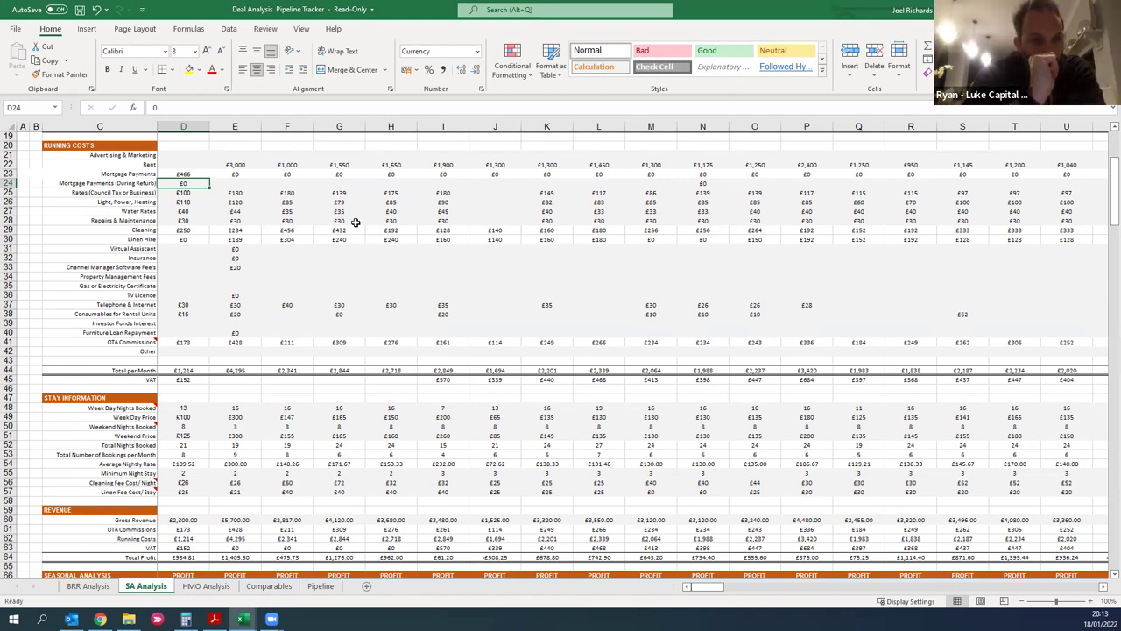
# - Copy the linen hire formula from cell E30 and paste only the formula into column D's linen hire cell D30
pyautogui.press('Down')
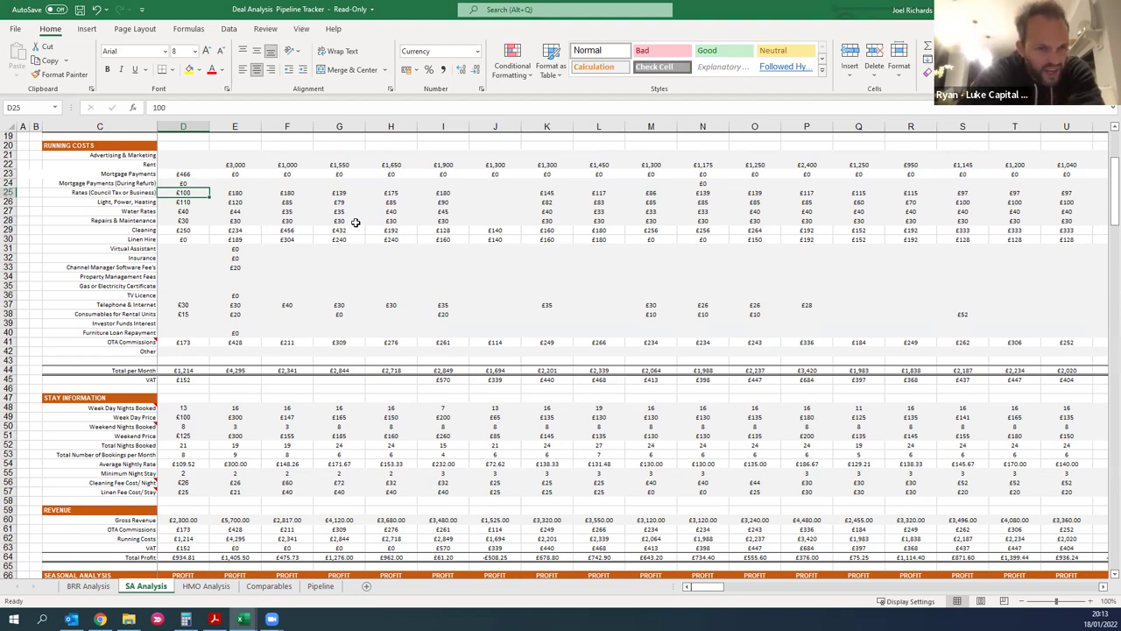
pyautogui.press('Down')
pyautogui.press('Down')
pyautogui.press('Down')
pyautogui.press('Down')
pyautogui.press('Down')
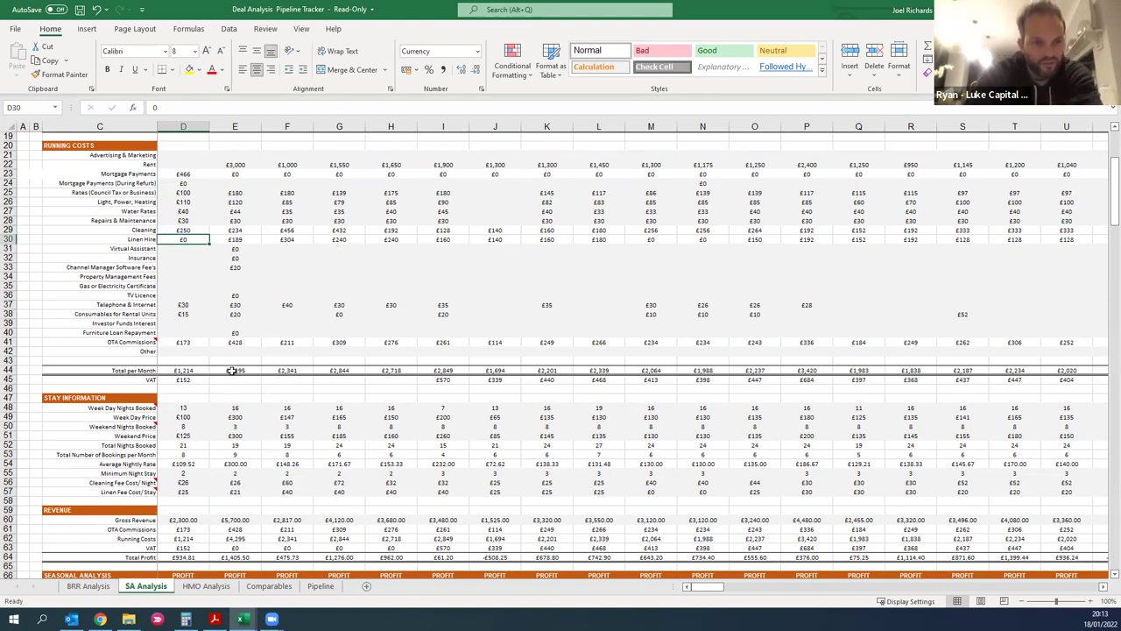
pyautogui.click(243, 238)
pyautogui.hotkey('ctrl', 'c')
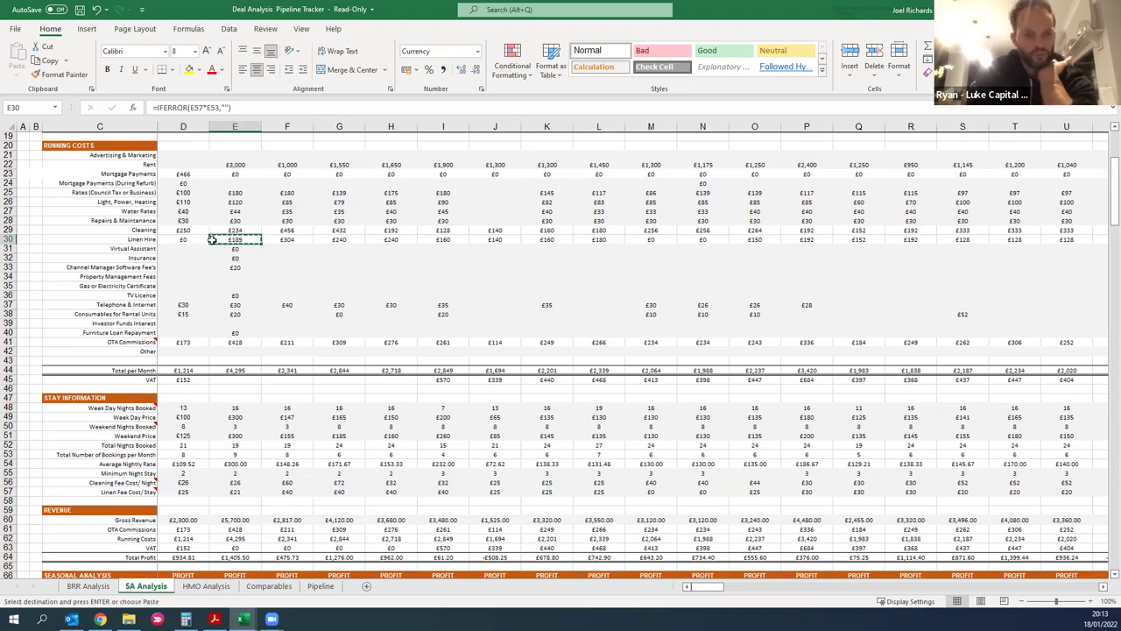
pyautogui.click(205, 240)
pyautogui.rightClick(207, 242)
pyautogui.click(254, 299)
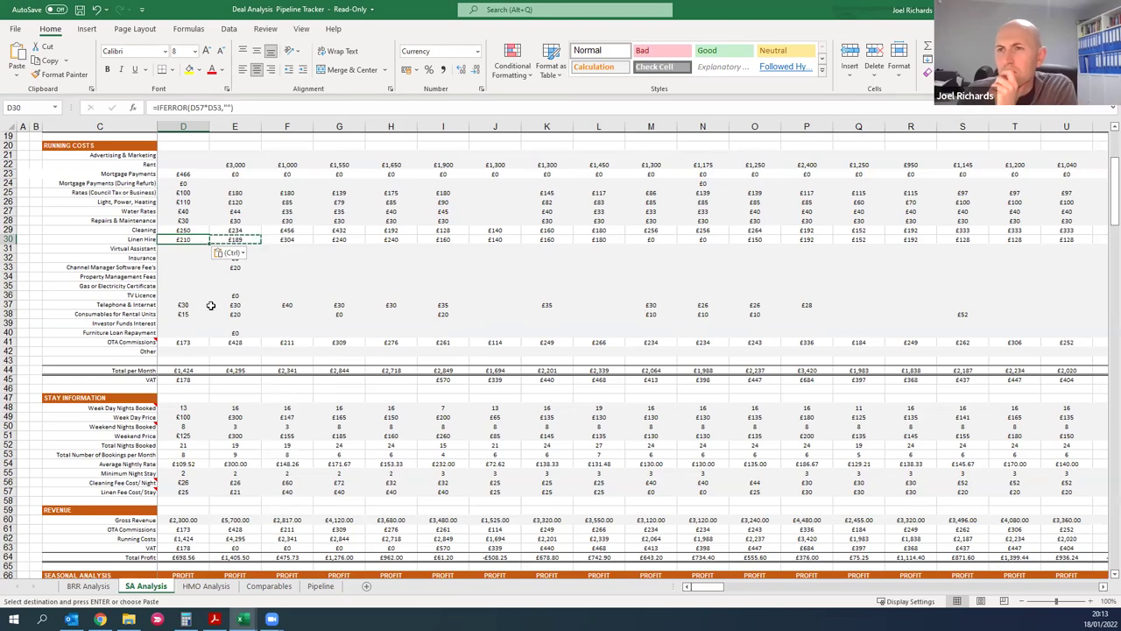
pyautogui.press('Escape')
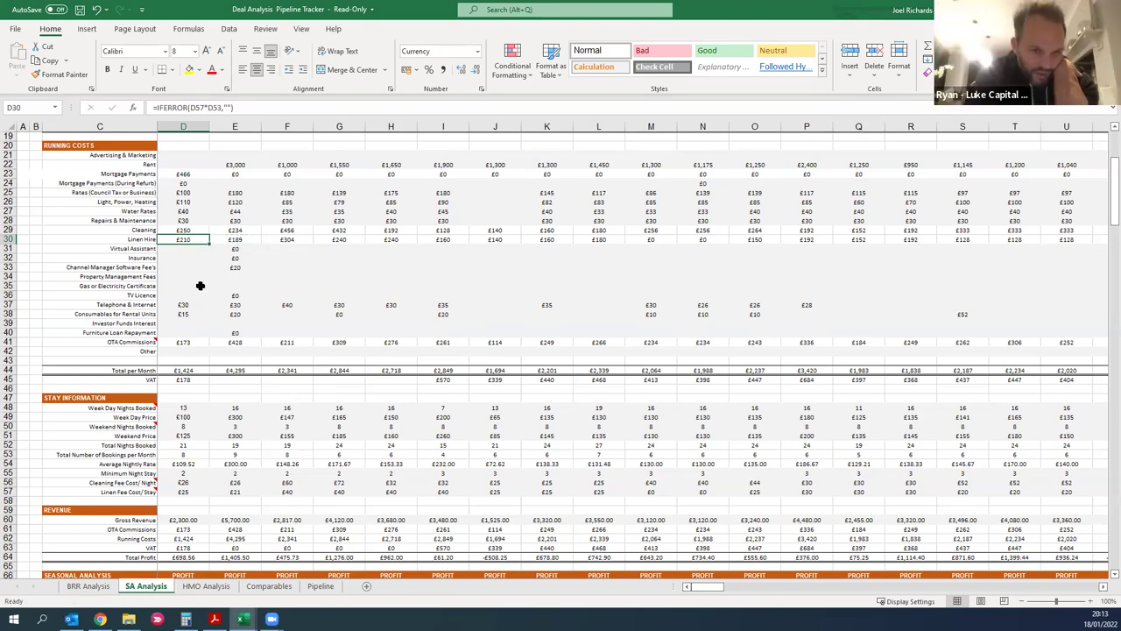
# - In column D's running costs, set the insurance to £19 and the channel manager software fees to £15
pyautogui.click(179, 259)
pyautogui.write('19')
pyautogui.press('Return')
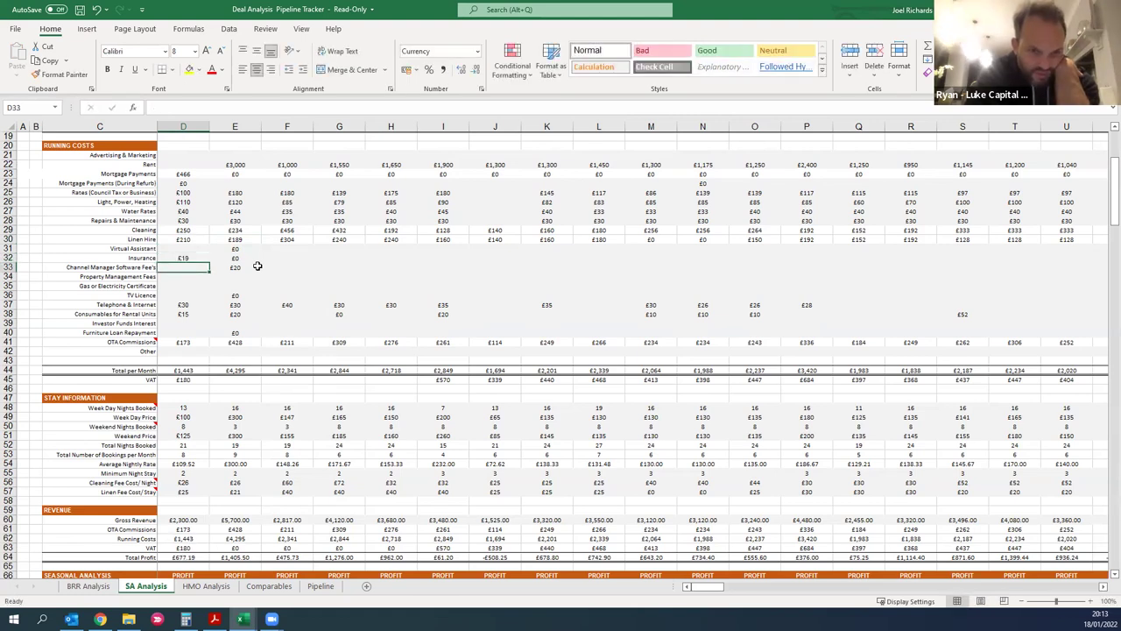
pyautogui.write('15')
pyautogui.press('Return')
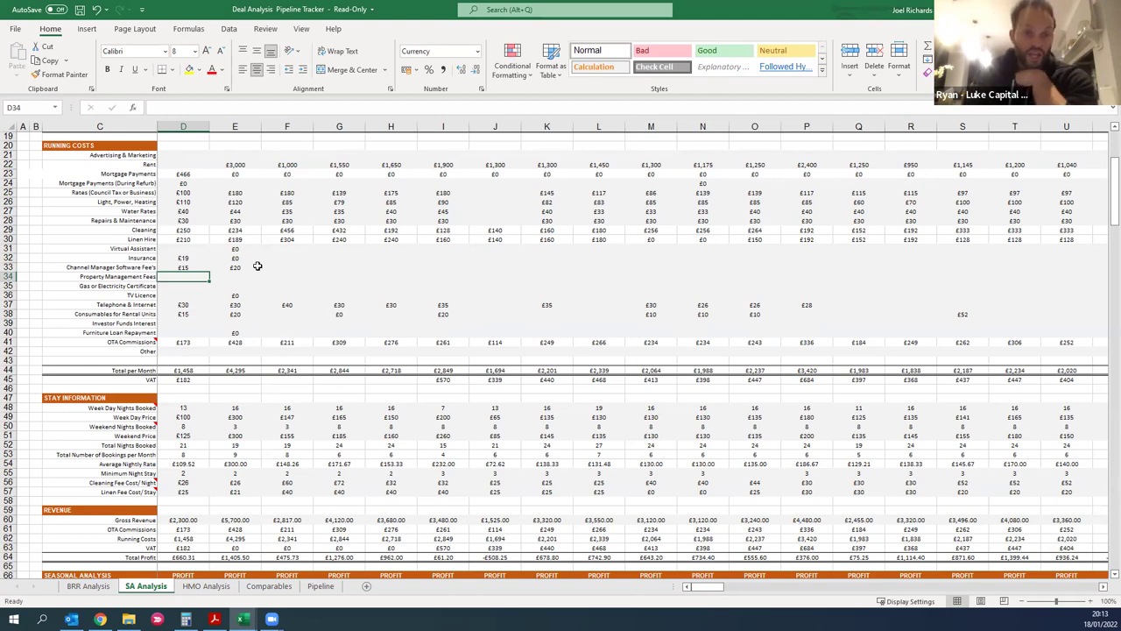
# - Calculate column D's property management fees in cell D34 as 15% of its gross revenue in cell D60
pyautogui.scroll(2, 258, 265)
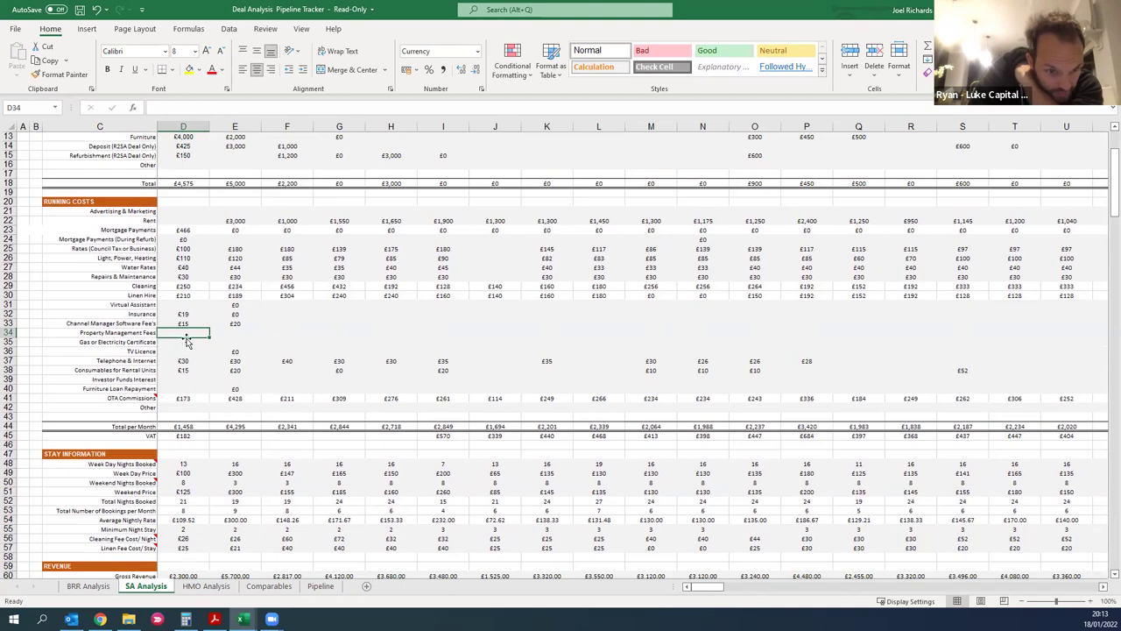
pyautogui.scroll(1, 186, 342)
pyautogui.scroll(-1, 186, 342)
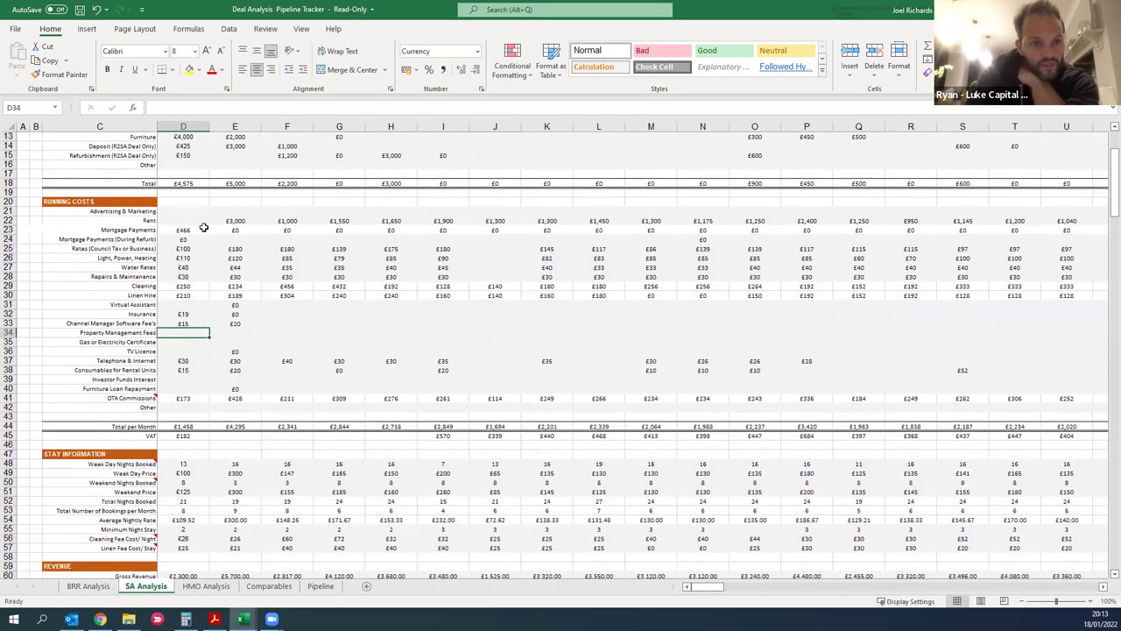
pyautogui.scroll(-2, 167, 412)
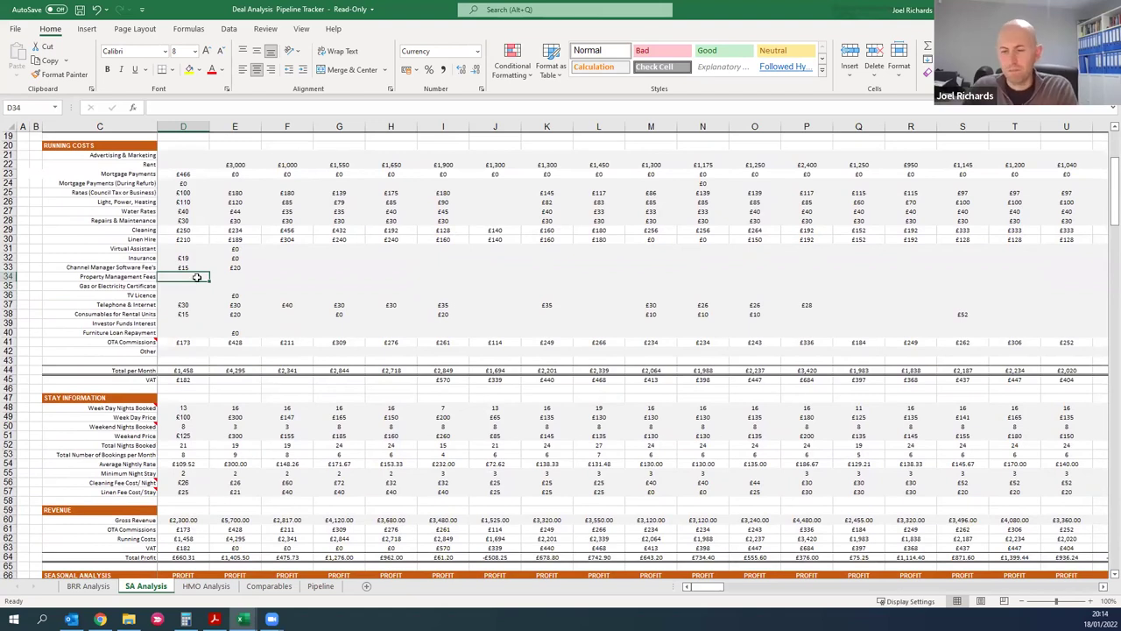
pyautogui.write('=')
pyautogui.click(184, 521)
pyautogui.write('*15')
pyautogui.press('Return')
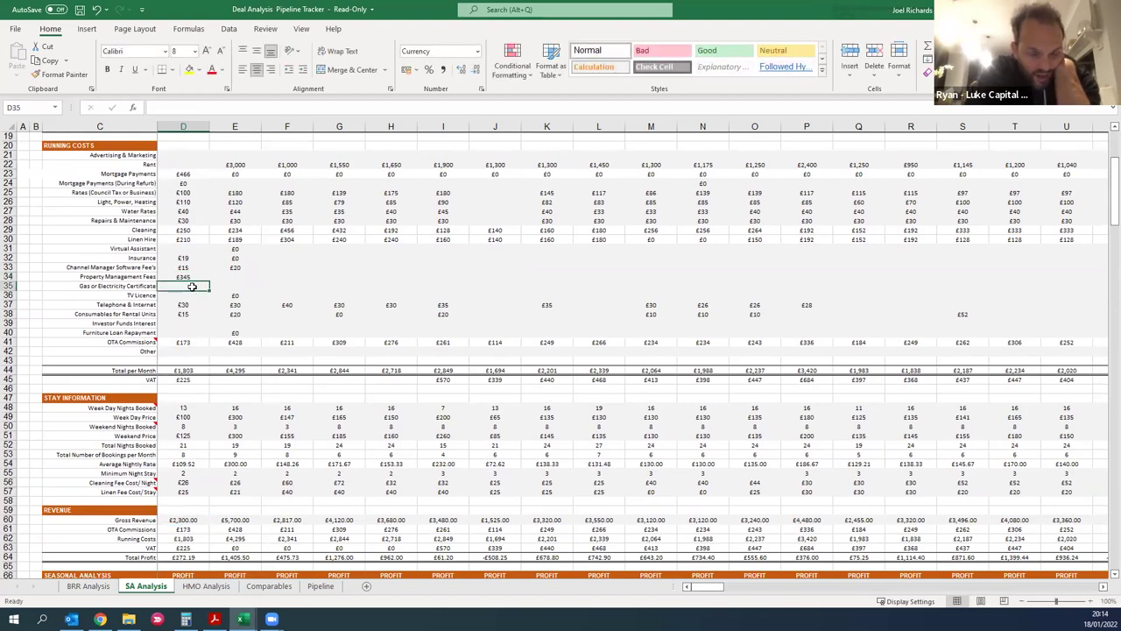
# - Set column D's TV licence to £5 and check its remaining running costs down to the Other row
pyautogui.press('Down')
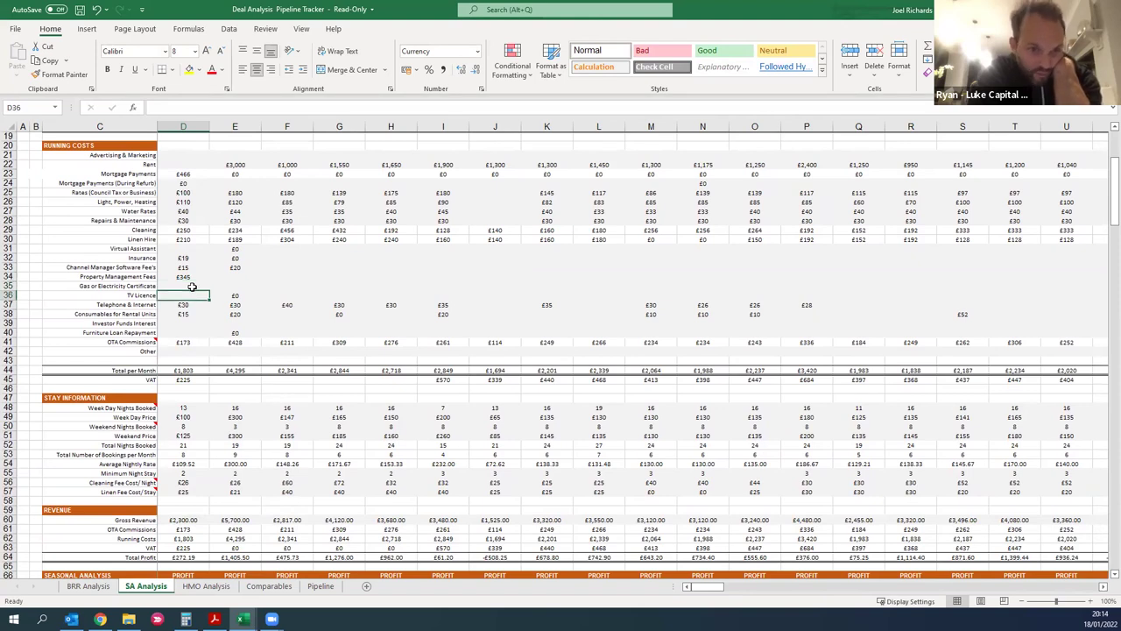
pyautogui.write('5')
pyautogui.press('Return')
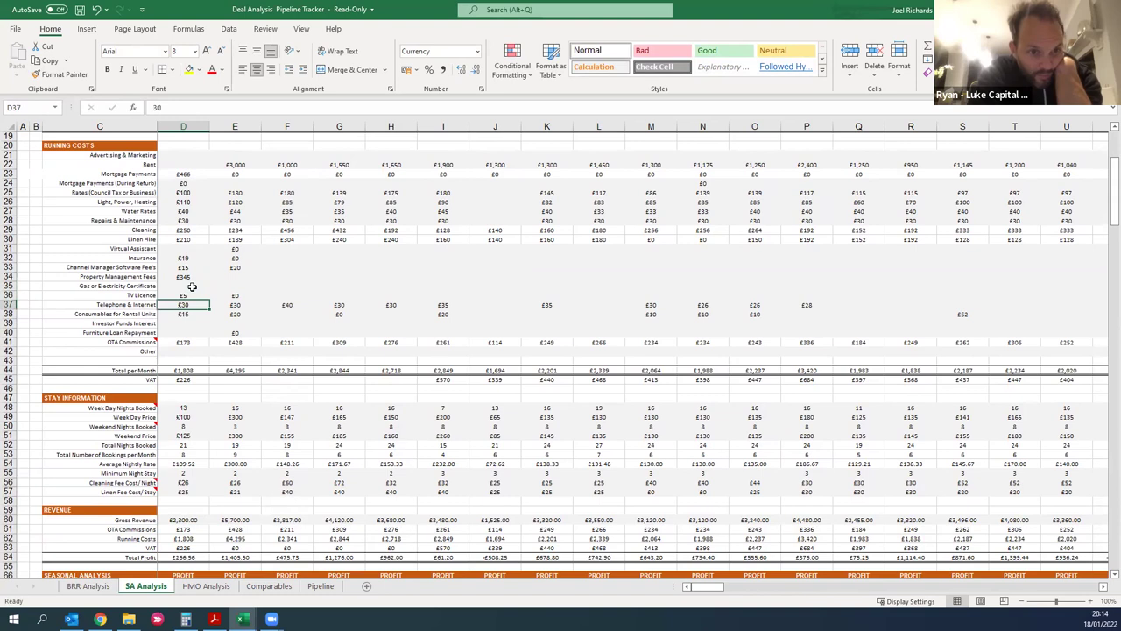
pyautogui.press('Down')
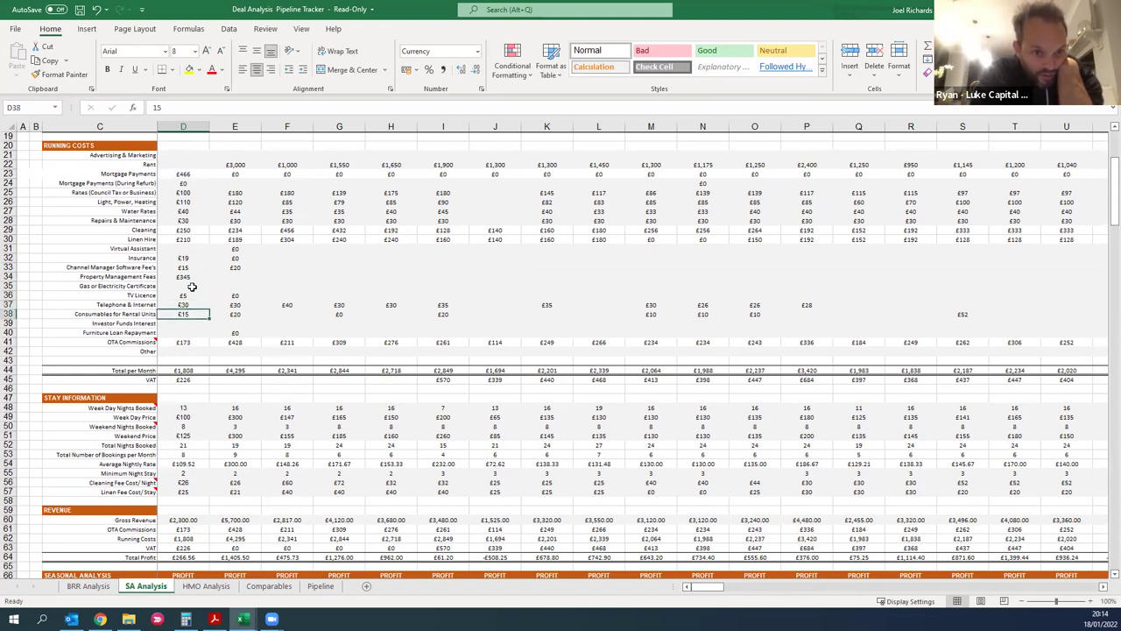
pyautogui.press('Down')
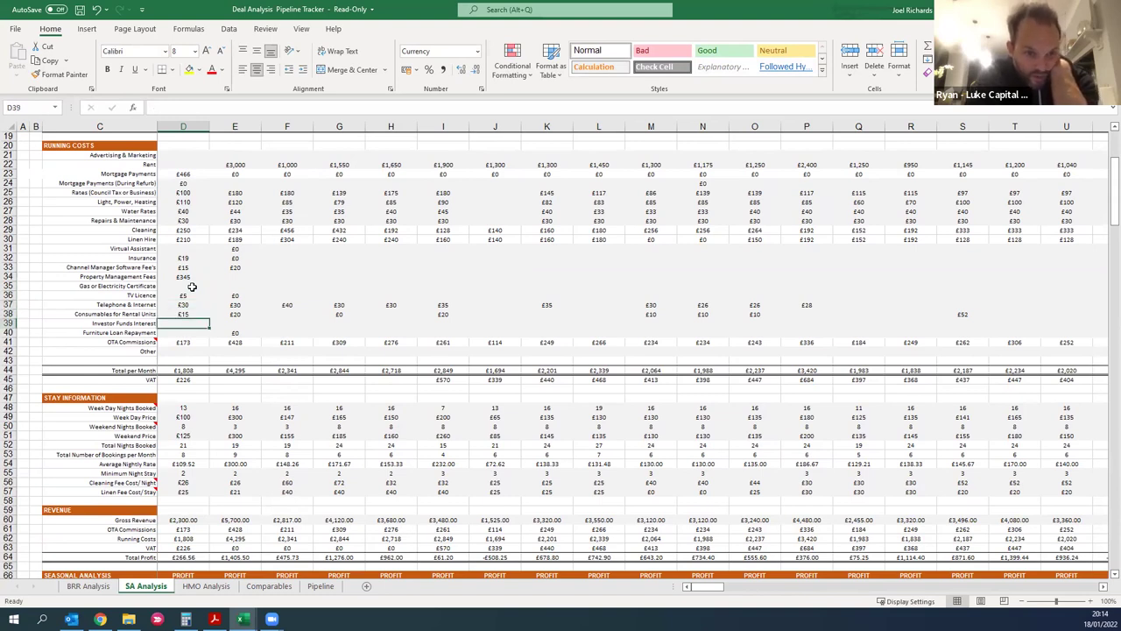
pyautogui.press('Down')
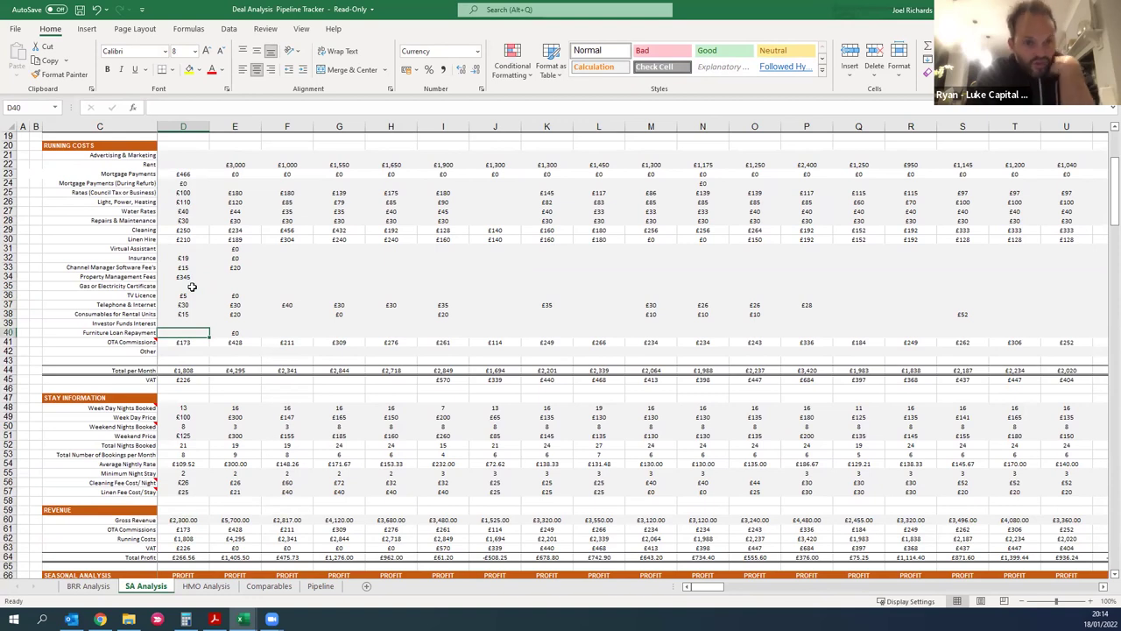
pyautogui.press('Down')
pyautogui.press('Down')
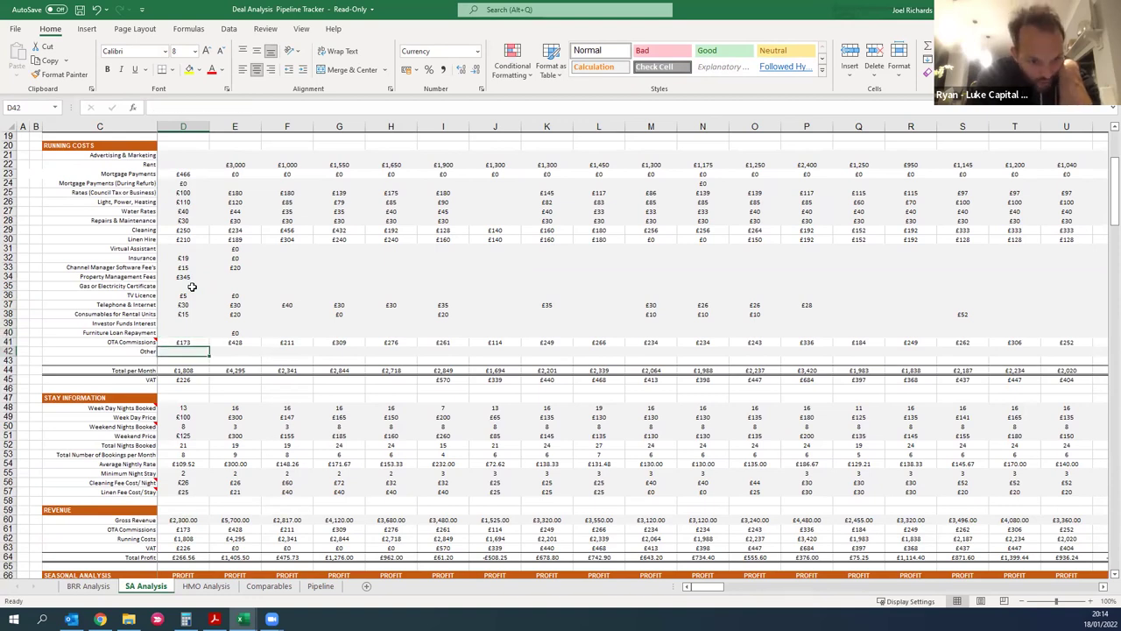
# - In column D's initial setup outlay, clear the deposit and refurbishment amounts and set the furniture cost to £1,000
pyautogui.scroll(1, 192, 286)
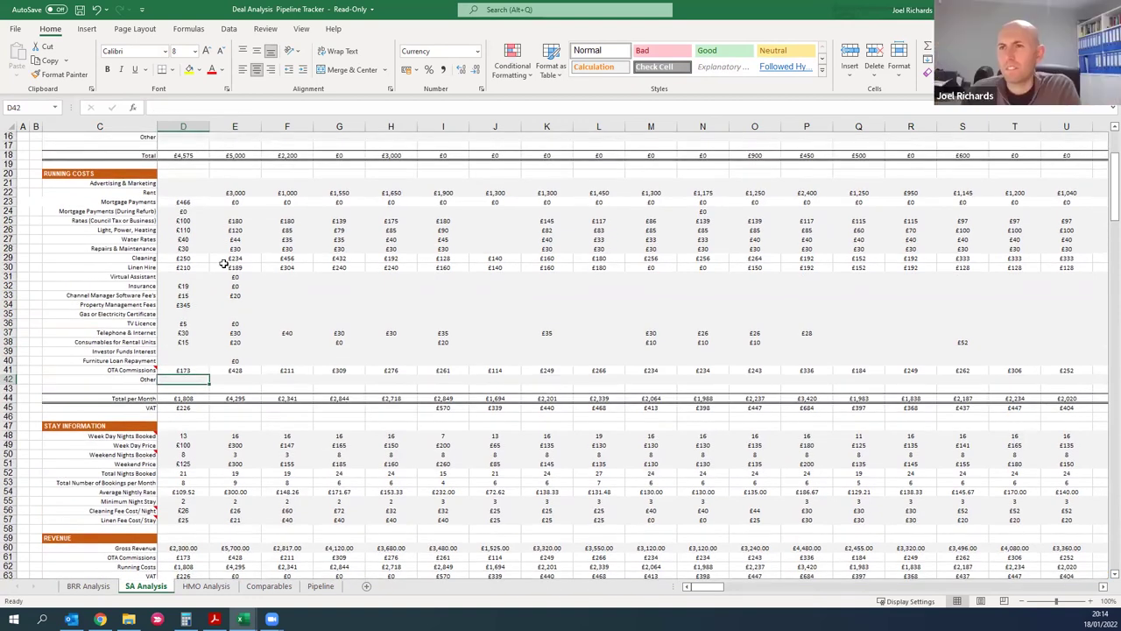
pyautogui.scroll(1, 224, 264)
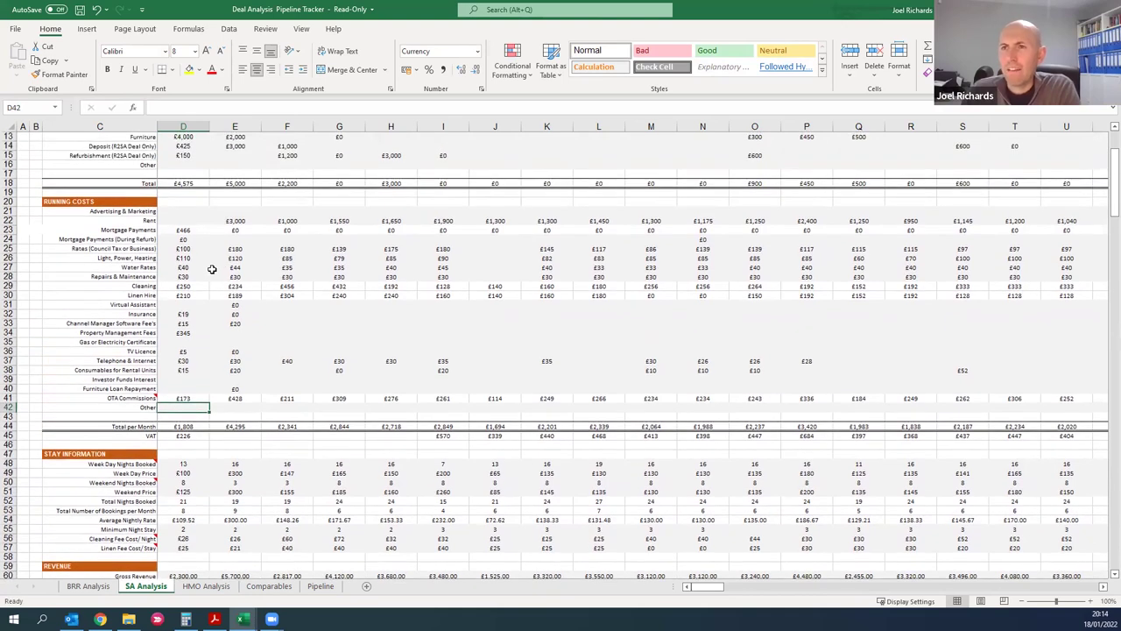
pyautogui.scroll(1, 198, 210)
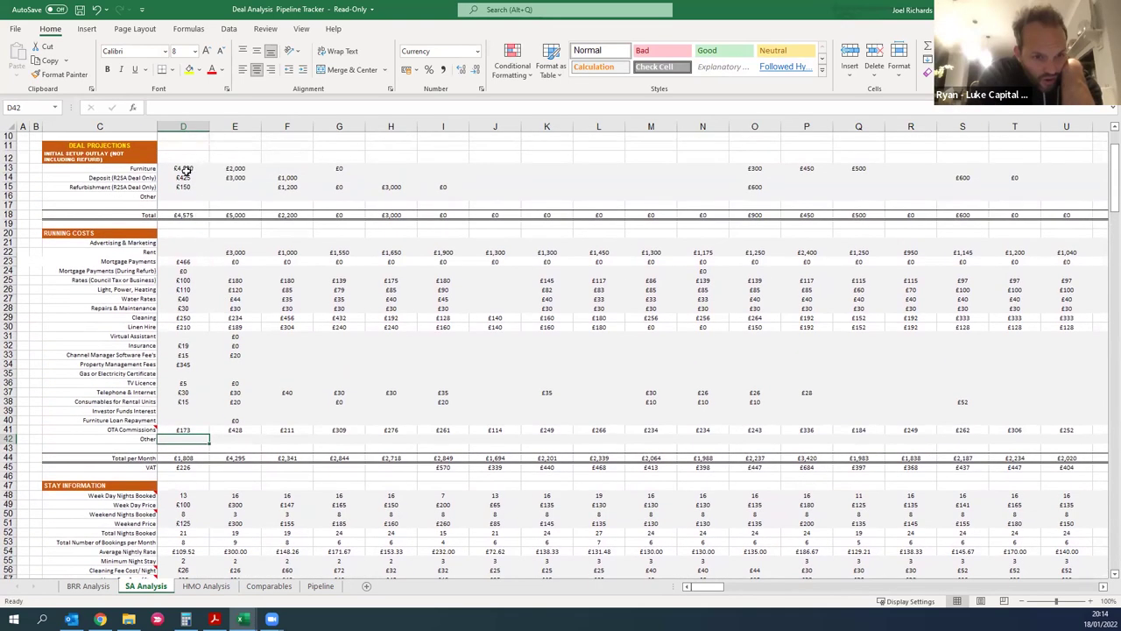
pyautogui.click(188, 168)
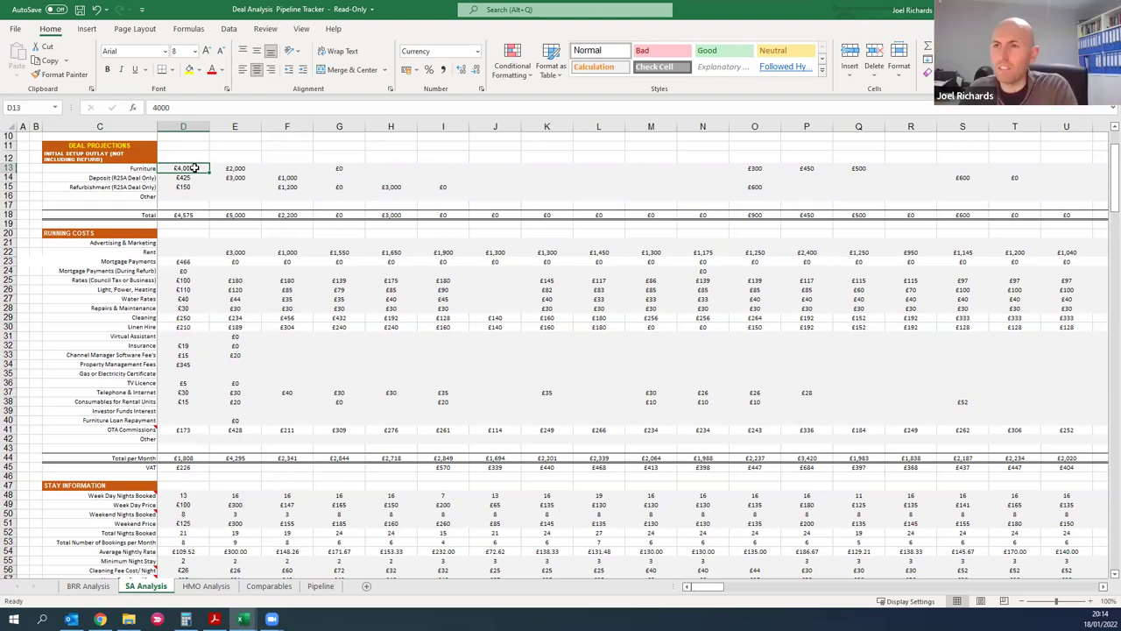
pyautogui.press('Delete')
pyautogui.press('Down')
pyautogui.press('Delete')
pyautogui.press('Down')
pyautogui.press('Delete')
pyautogui.click(192, 169)
pyautogui.write('1000')
pyautogui.press('Return')
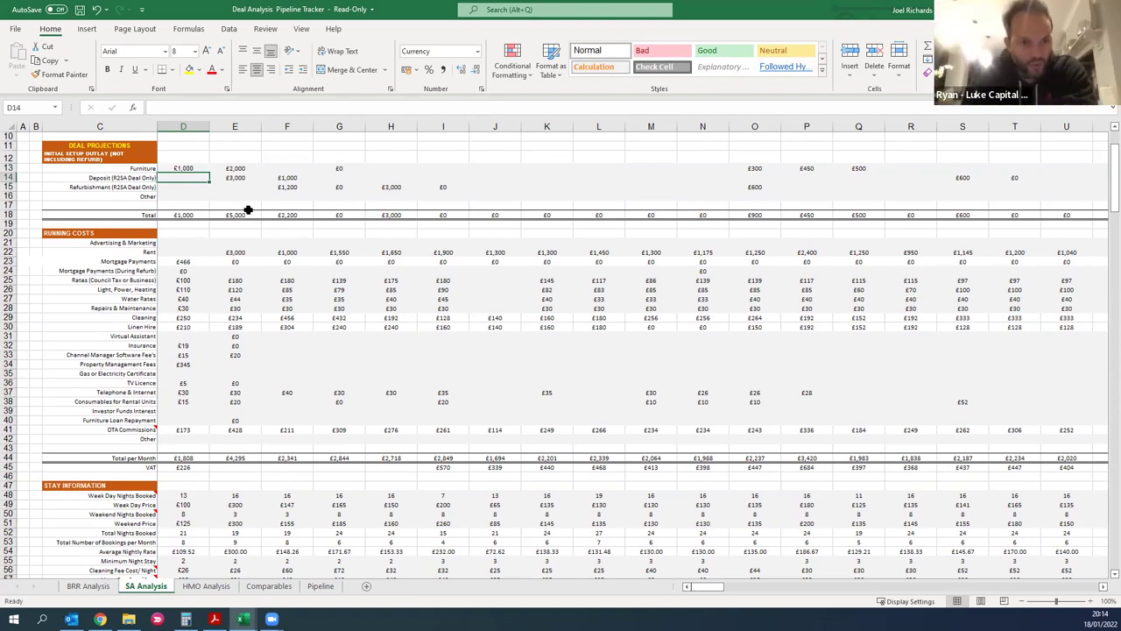
pyautogui.click(193, 169)
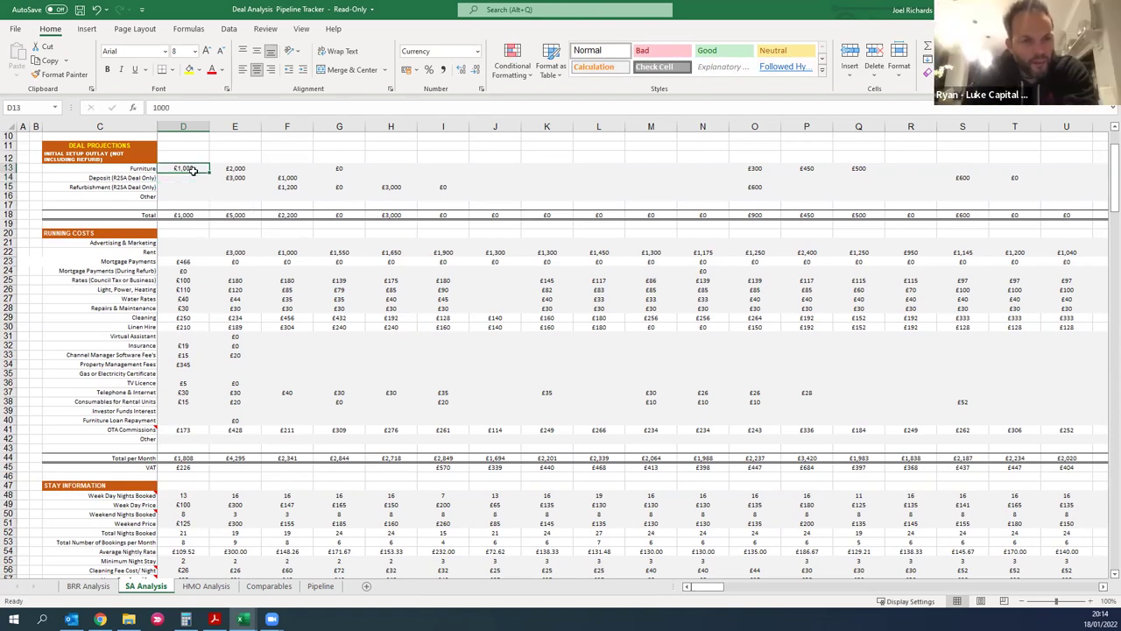
# - Examine column D's stay information, total profit, seasonal analysis, initial outlay payback and annualised profit with the updated costs
pyautogui.scroll(2, 226, 184)
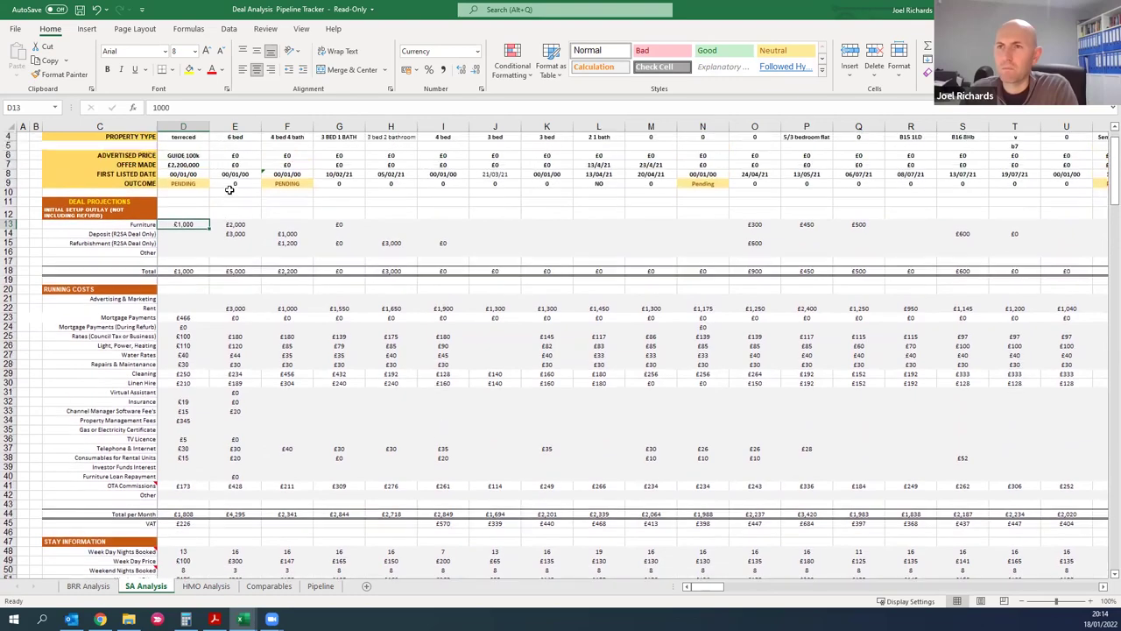
pyautogui.scroll(-10, 230, 191)
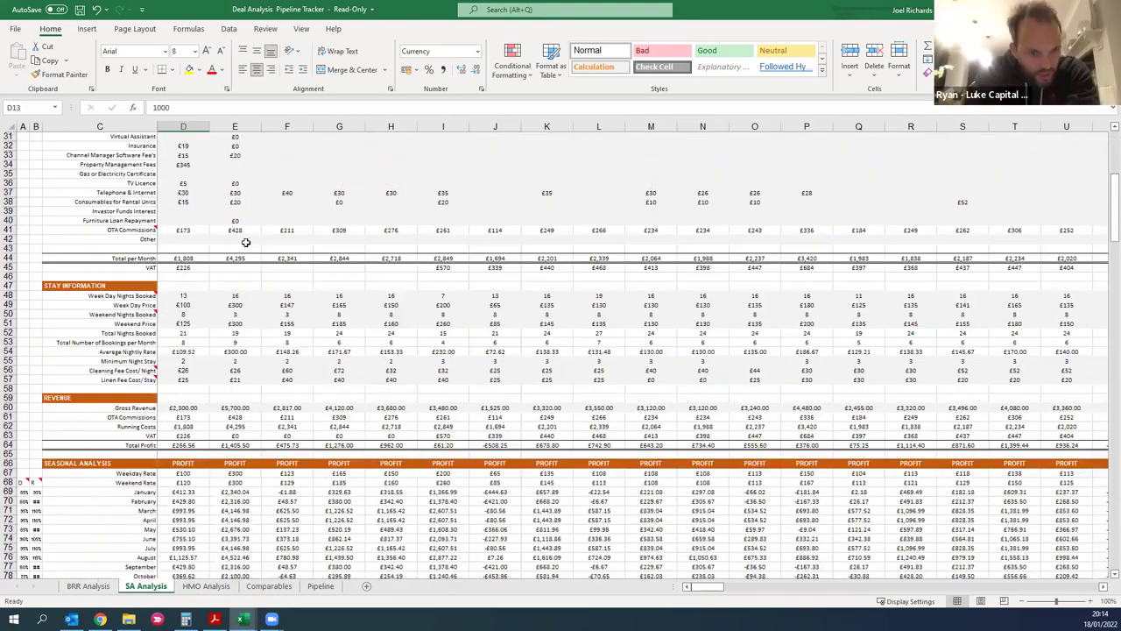
pyautogui.scroll(-8, 234, 249)
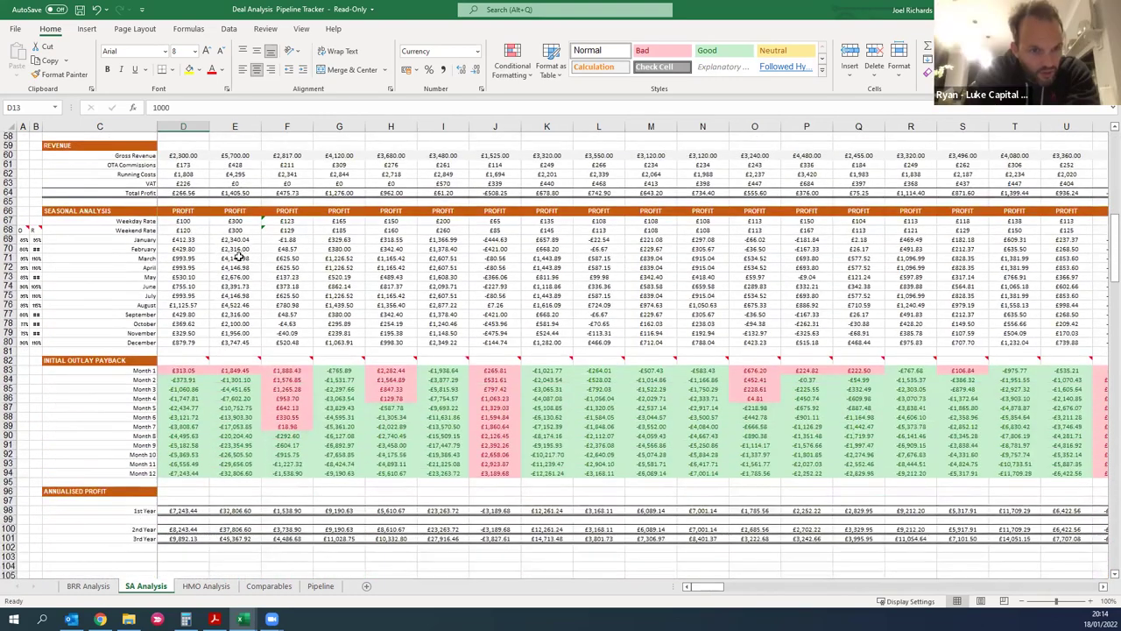
pyautogui.moveTo(202, 330)
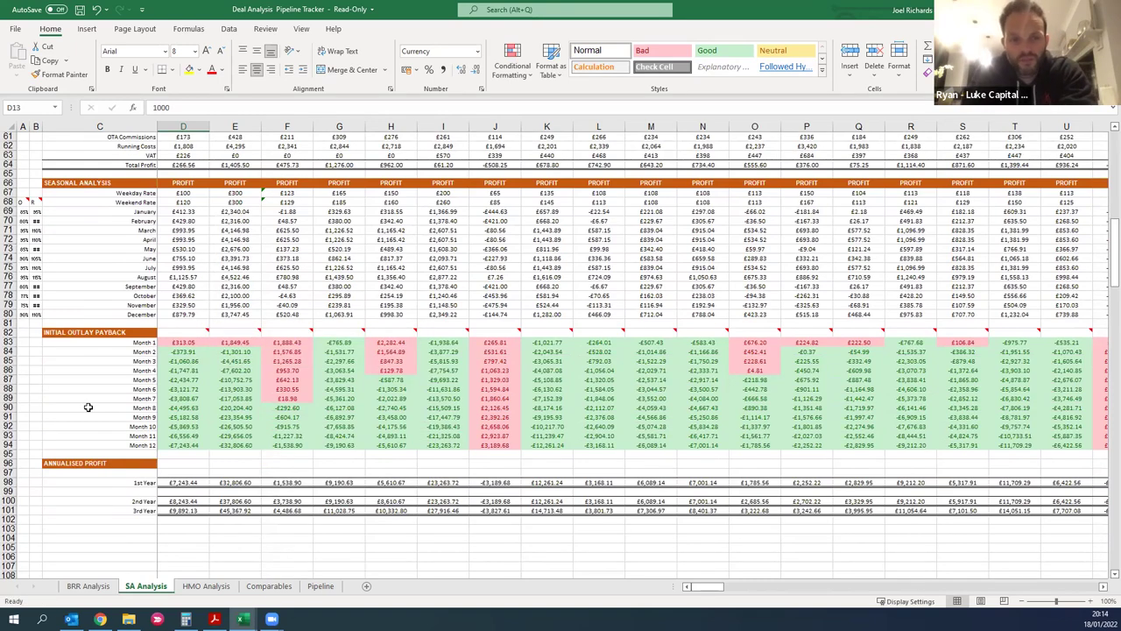
pyautogui.scroll(2, 88, 406)
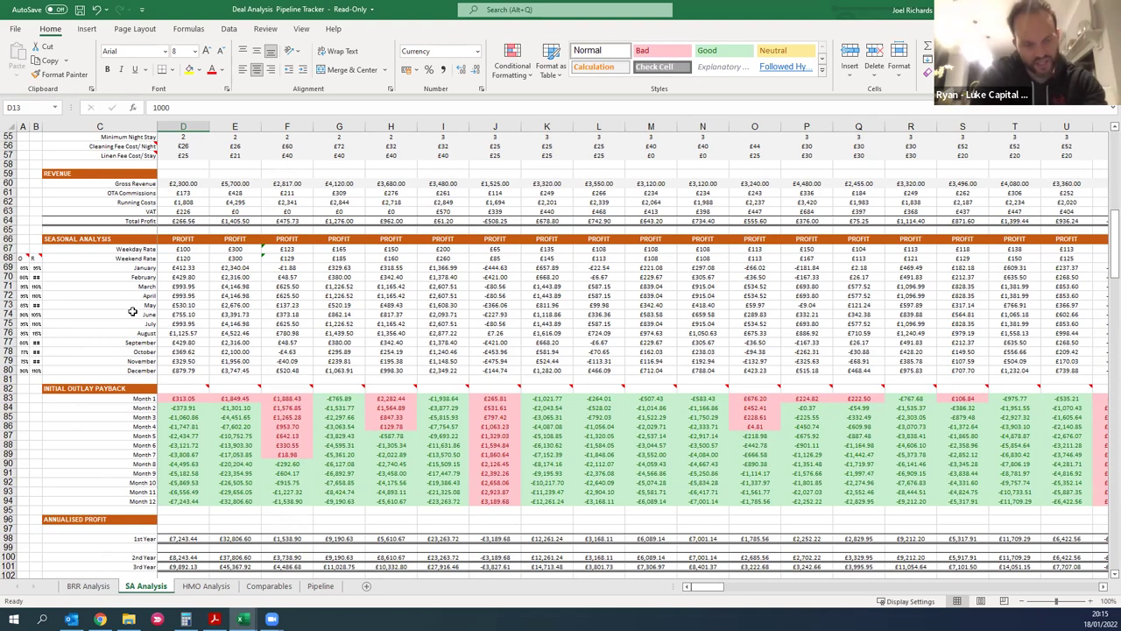
pyautogui.click(194, 221)
pyautogui.scroll(4, 176, 235)
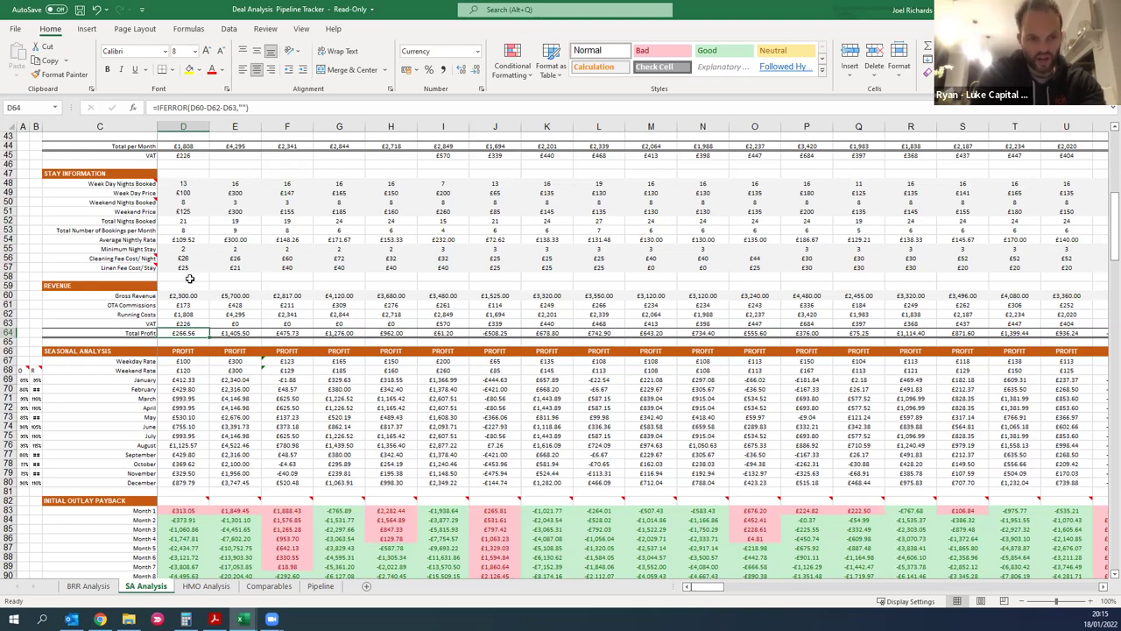
pyautogui.scroll(-1, 190, 281)
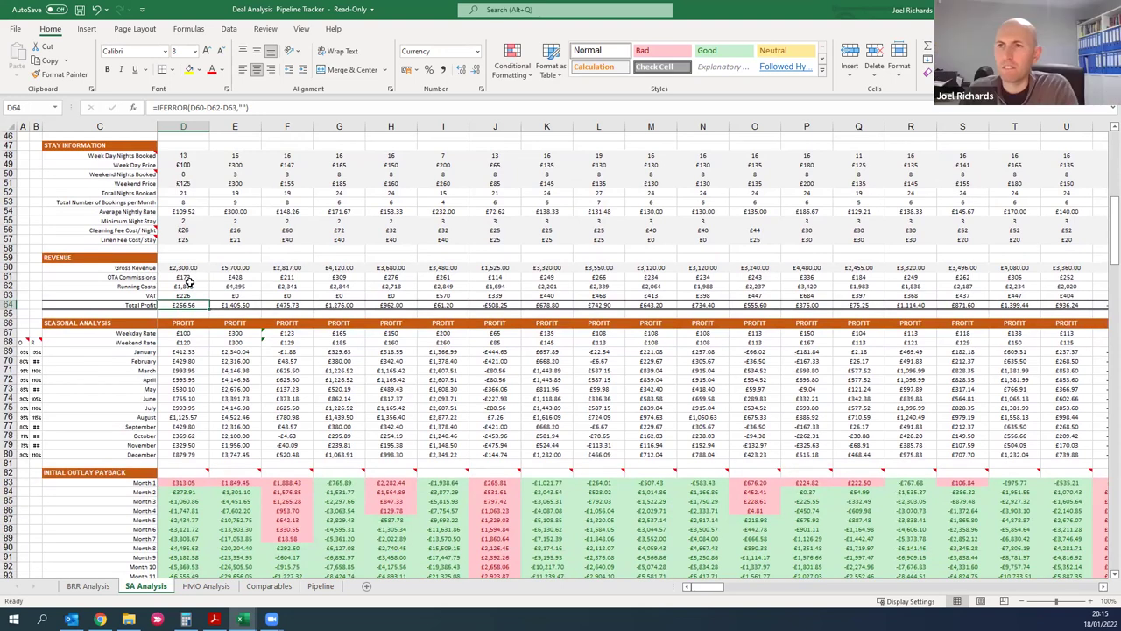
pyautogui.scroll(2, 189, 281)
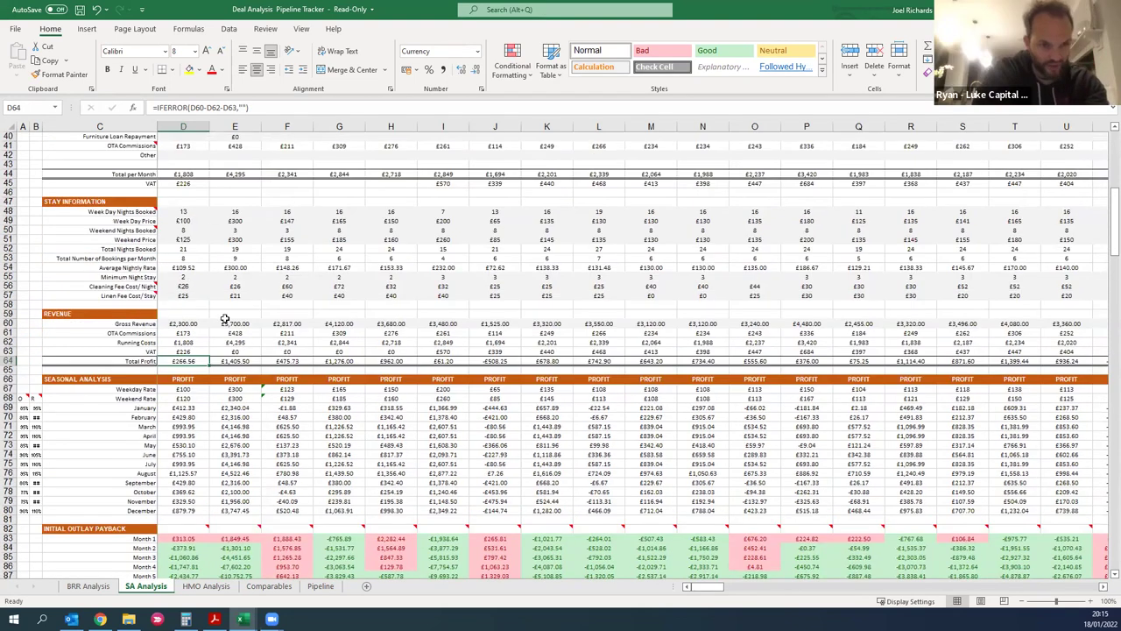
pyautogui.scroll(-4, 200, 447)
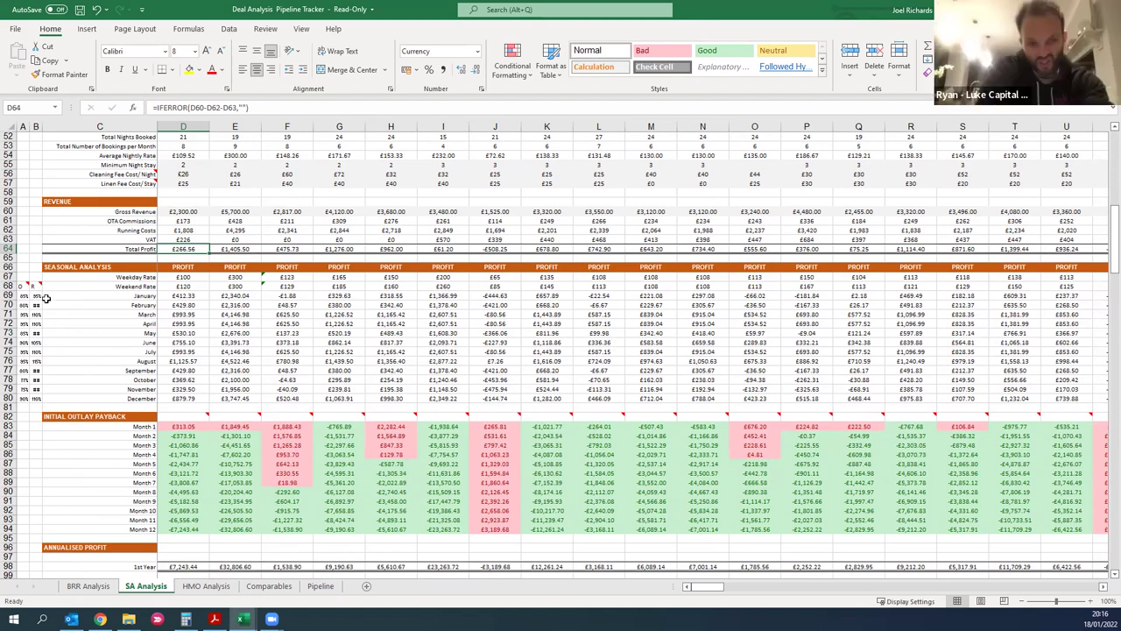
# - Widen column B to fit its percentages and review the monthly percentages in columns A and B beside the seasonal analysis
pyautogui.doubleClick(40, 126)
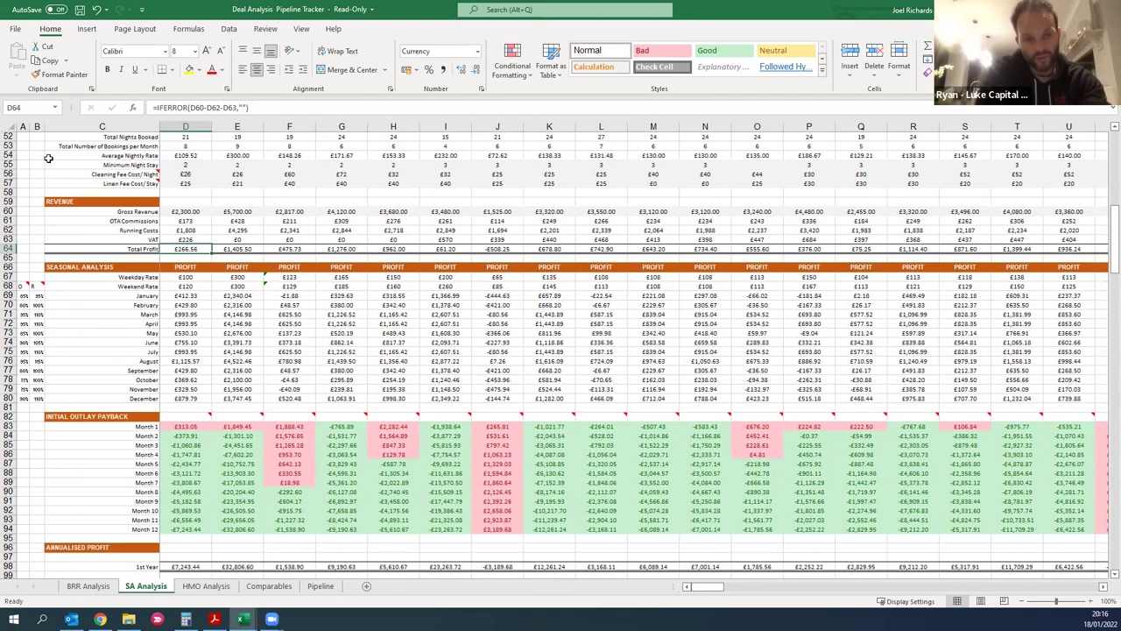
pyautogui.click(38, 336)
pyautogui.press('Down')
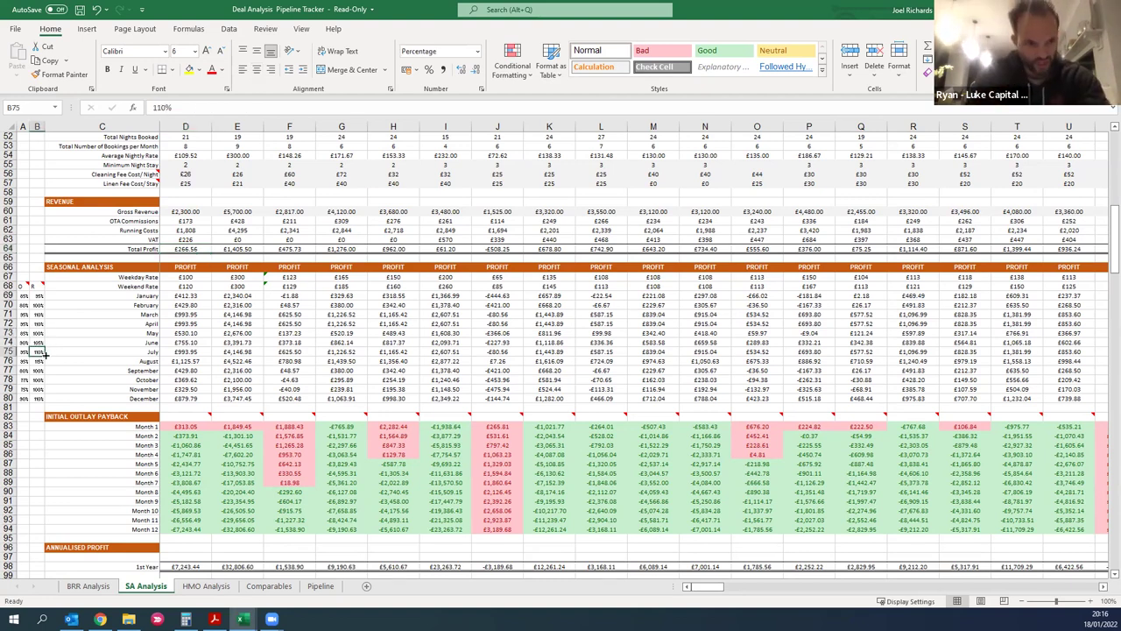
pyautogui.press('Left')
pyautogui.press('Up')
pyautogui.press('Up')
pyautogui.press('Up')
pyautogui.press('Up')
pyautogui.press('Up')
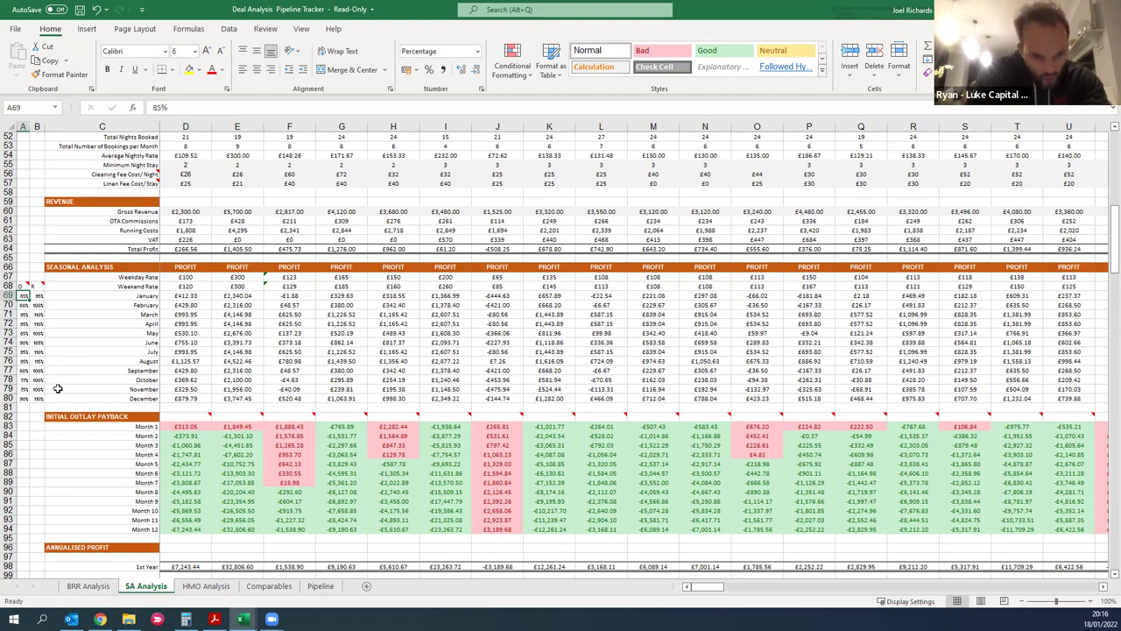
# - Review the initial outlay payback and annualised profit rows, and check the property details in the Holy Trinity Church PDF in Adobe Acrobat Reader
pyautogui.scroll(-3, 190, 377)
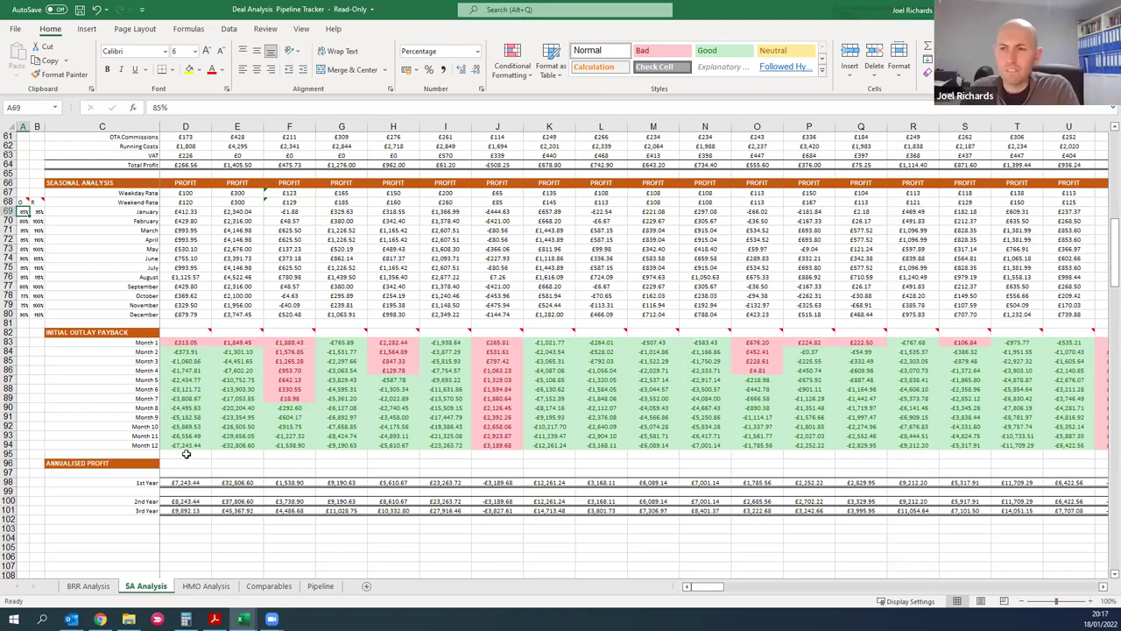
pyautogui.scroll(1, 186, 454)
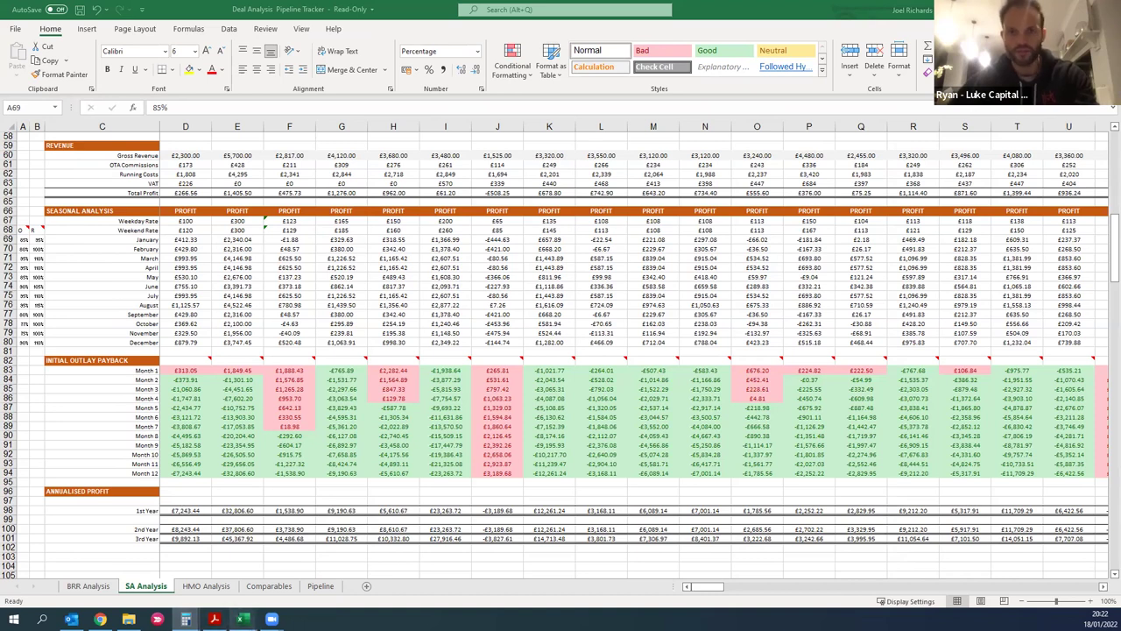
pyautogui.moveTo(214, 619)
pyautogui.click(228, 592)
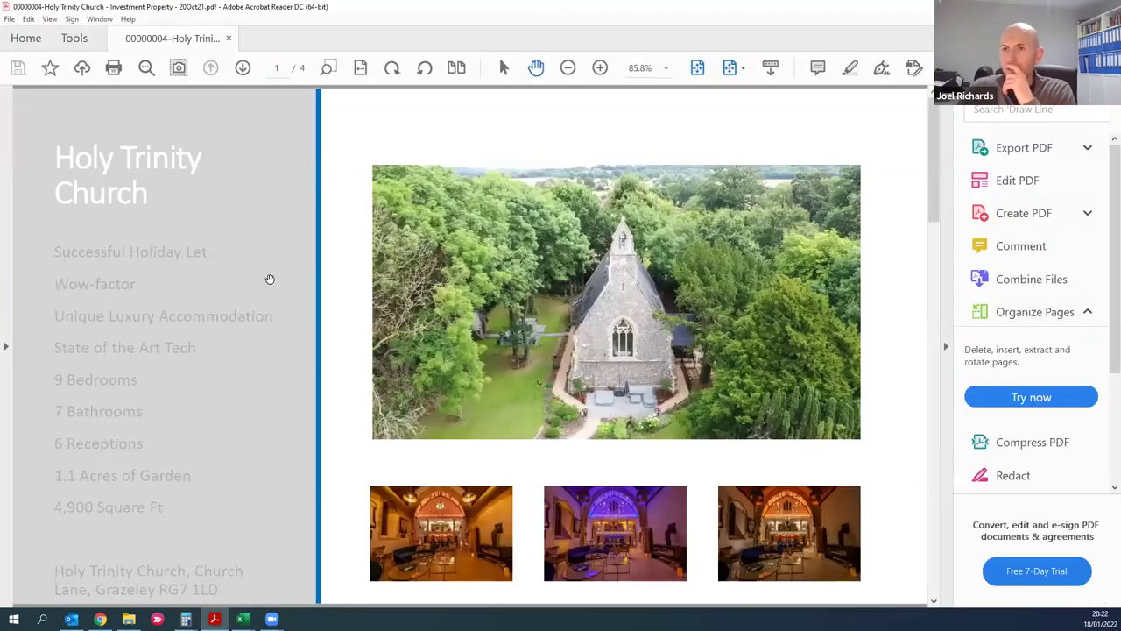
pyautogui.scroll(-2, 253, 284)
pyautogui.scroll(2, 253, 284)
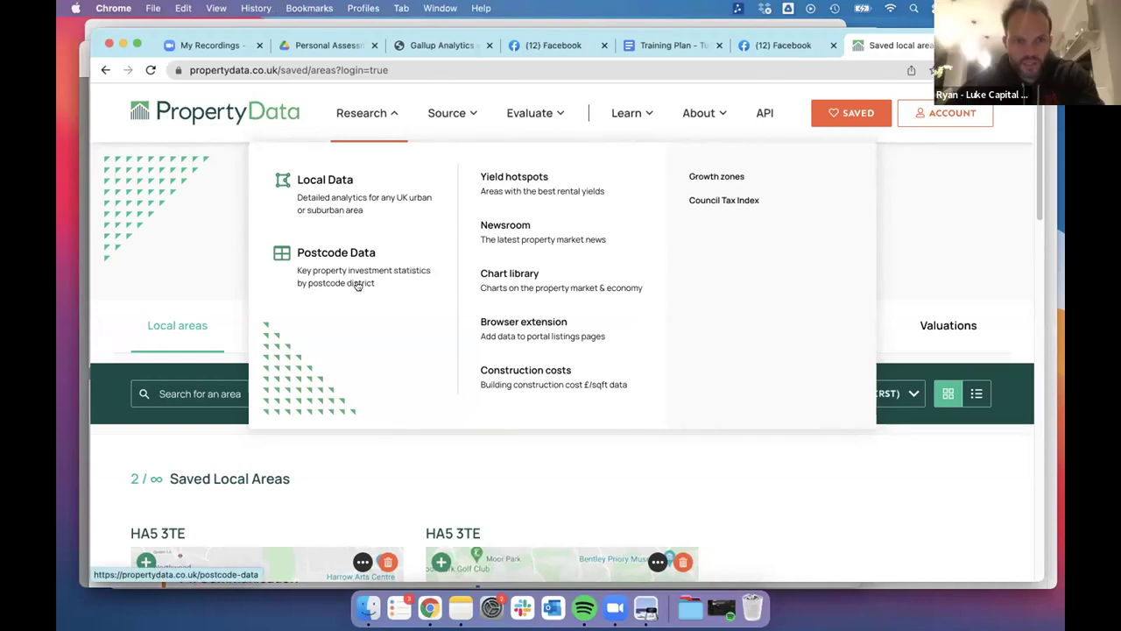
# - Open the Valuation page on the PropertyData website in Chrome and look through its house/flat, HMO and development options
pyautogui.moveTo(535, 120)
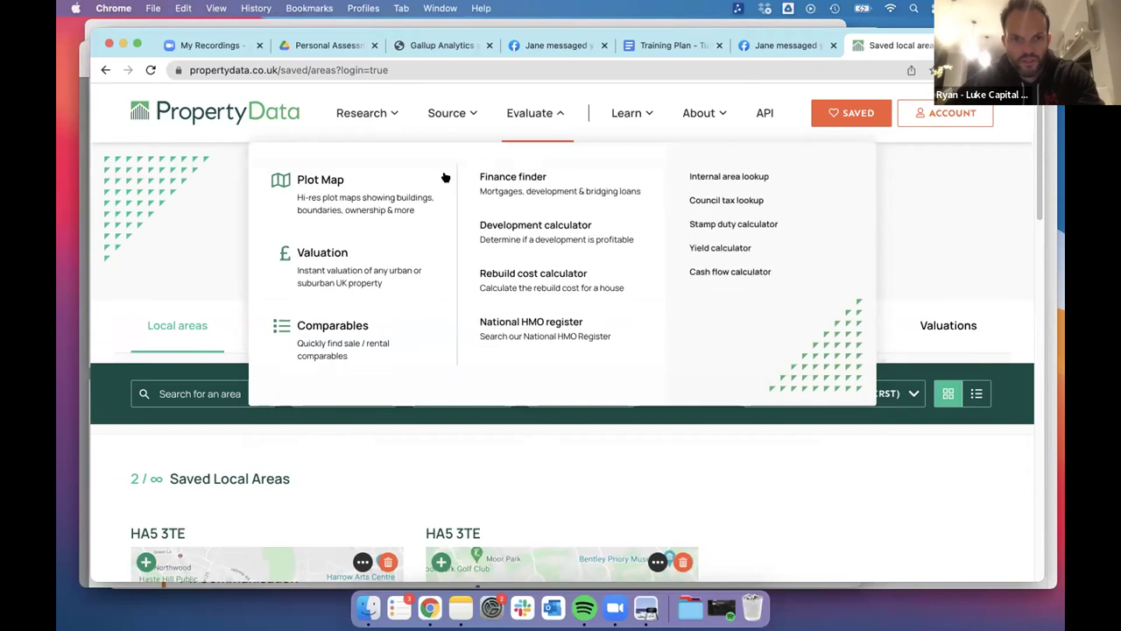
pyautogui.click(333, 270)
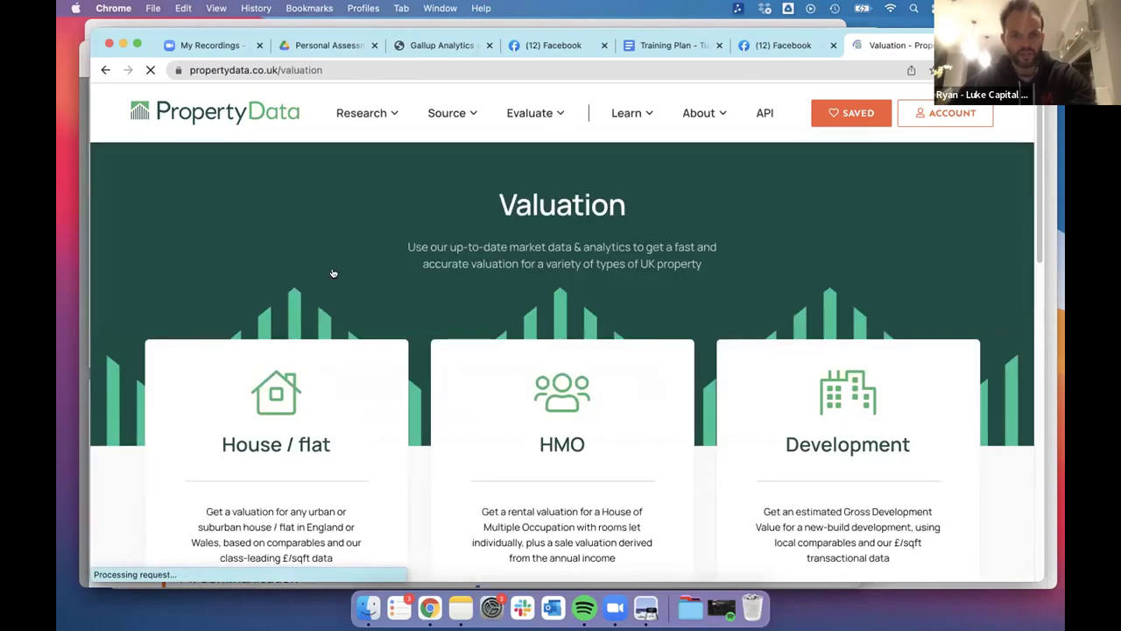
pyautogui.scroll(-5, 468, 212)
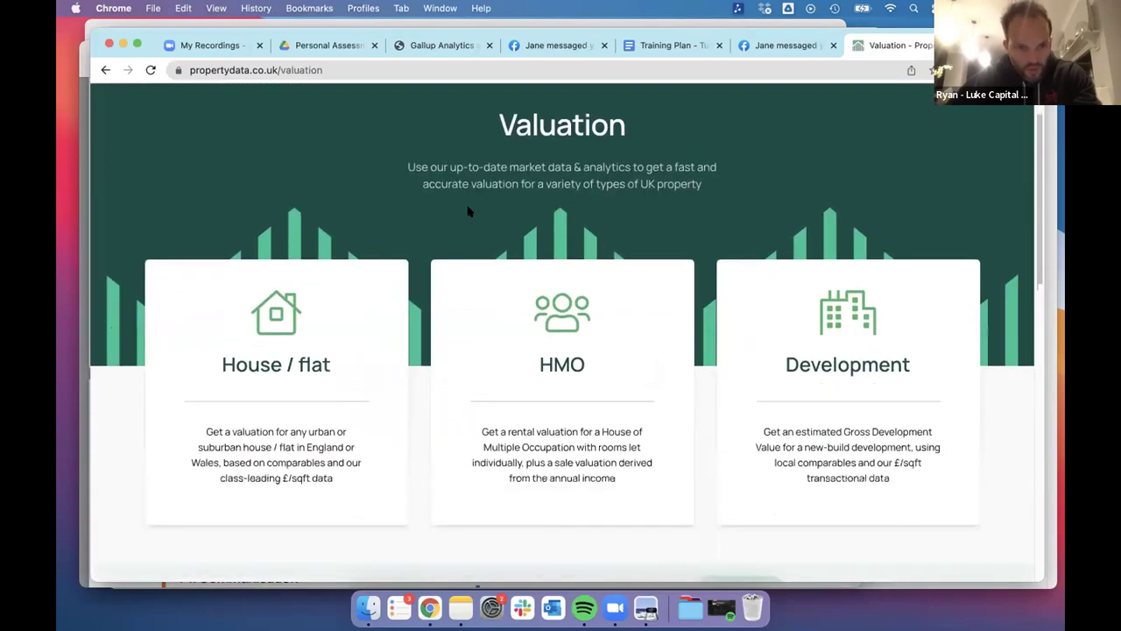
pyautogui.scroll(-5, 469, 213)
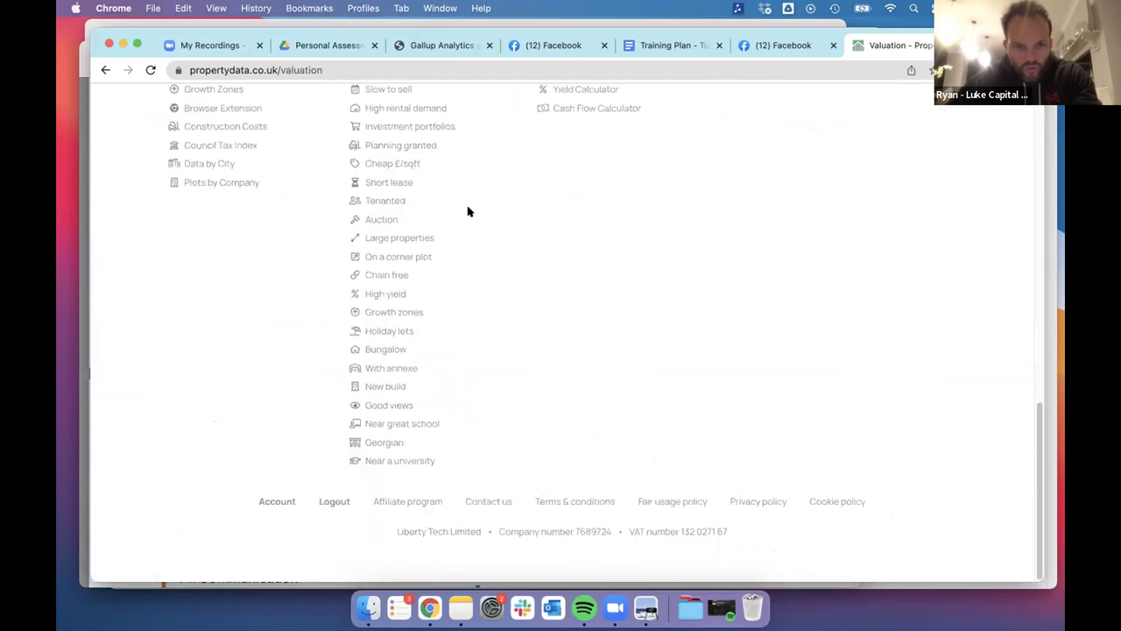
pyautogui.scroll(15, 417, 154)
# - Open PropertyData's Postcode Data page of property investment statistics by postcode district
pyautogui.moveTo(526, 114)
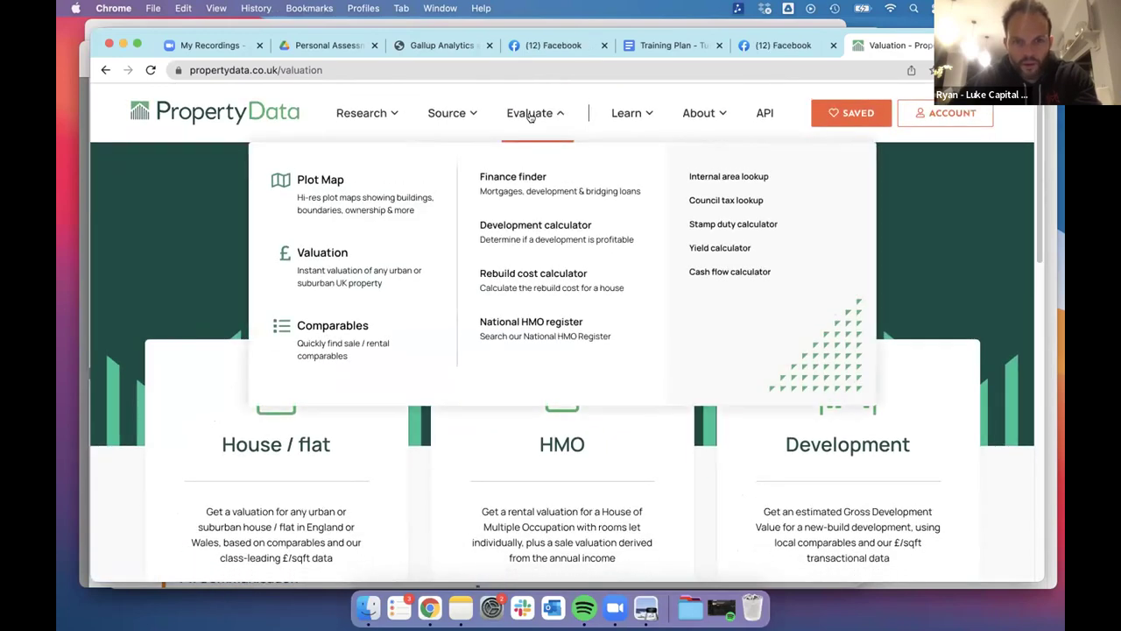
pyautogui.moveTo(450, 119)
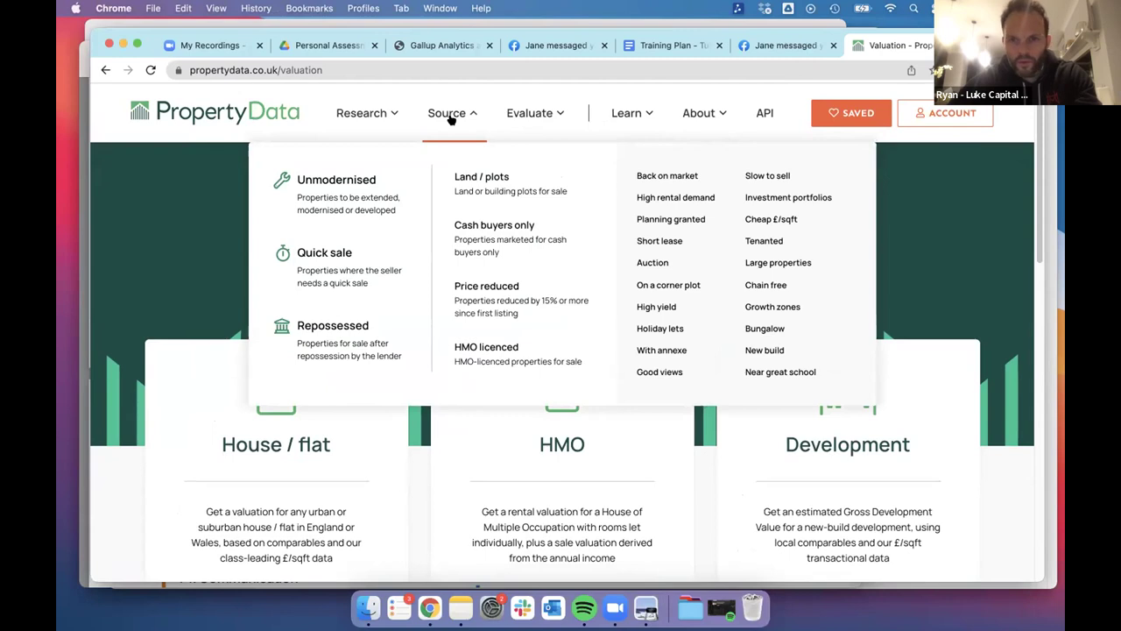
pyautogui.moveTo(368, 123)
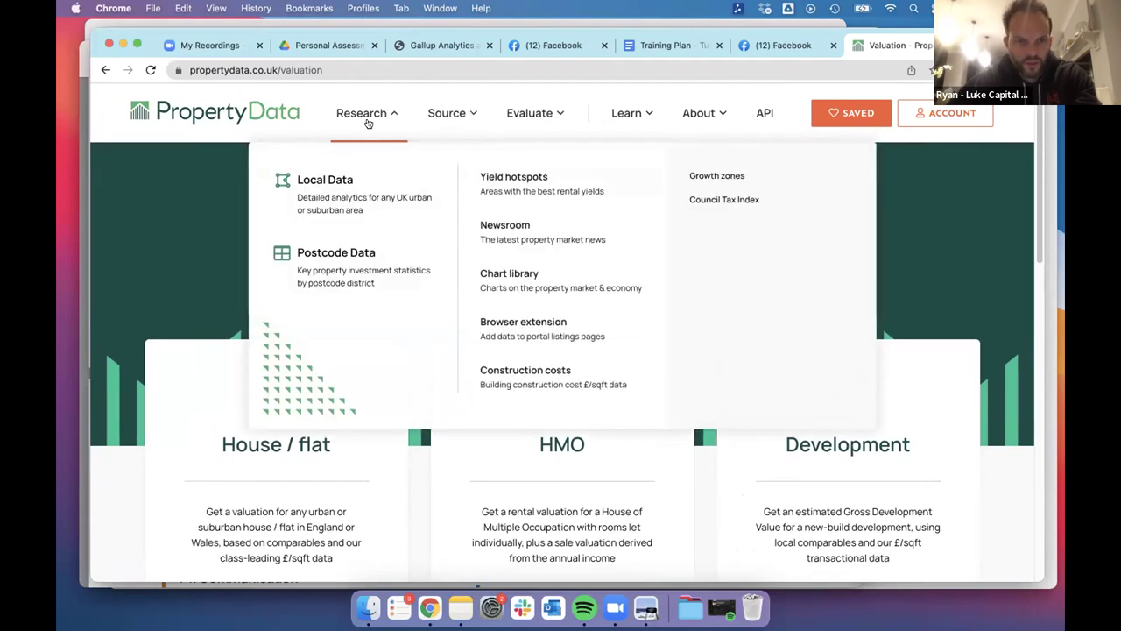
pyautogui.click(358, 265)
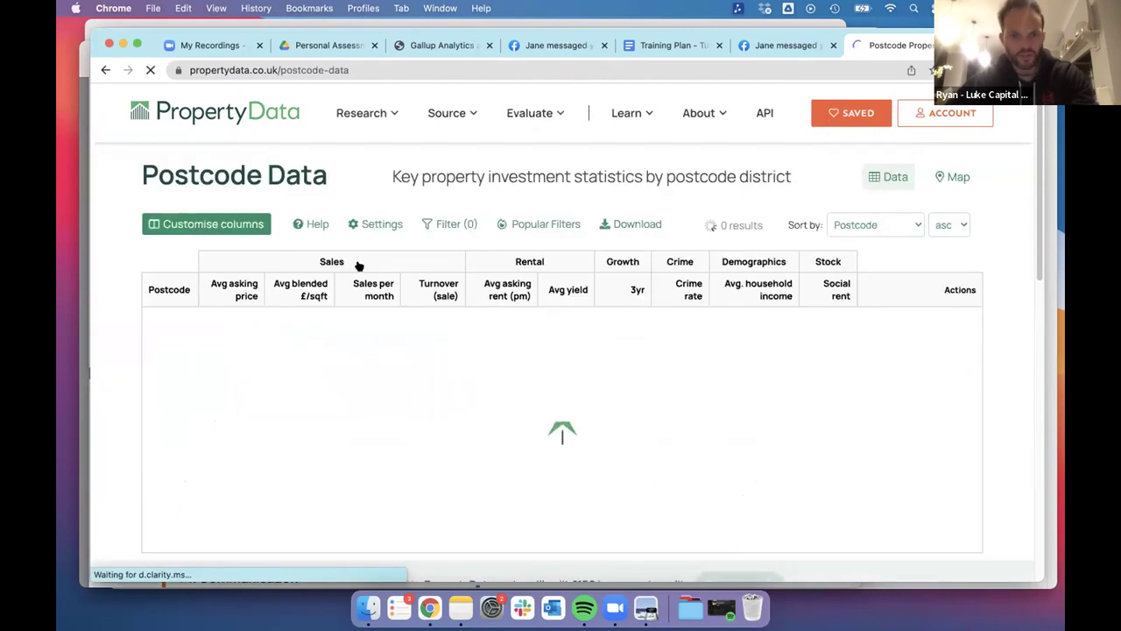
# - Add and apply a filter limiting the postcode data to postcodes that contain rg7
pyautogui.click(447, 225)
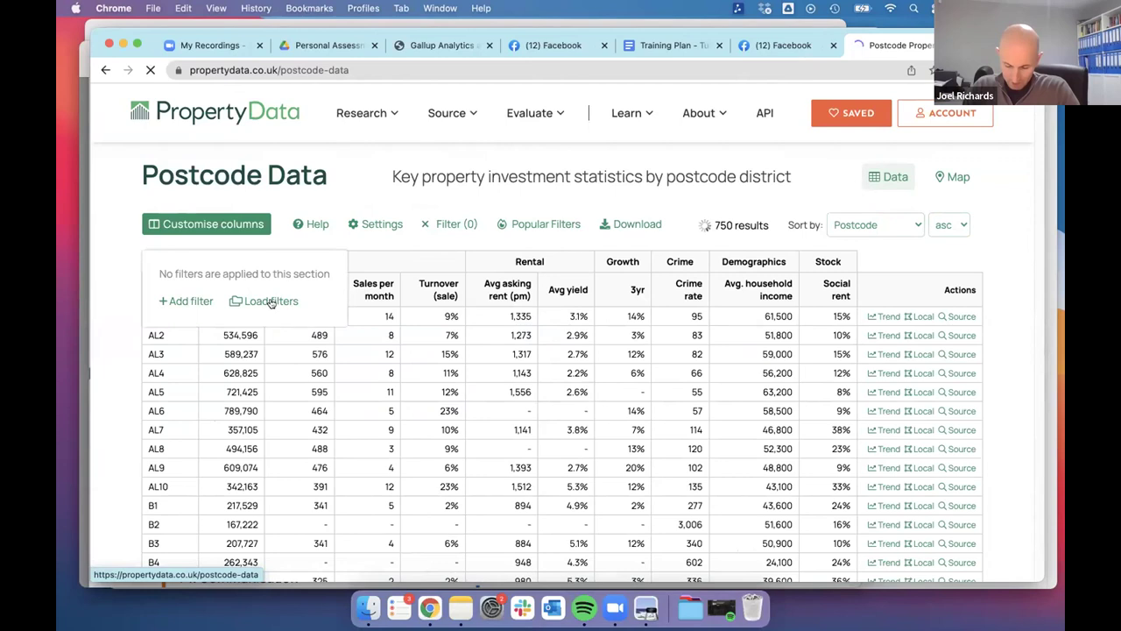
pyautogui.click(283, 297)
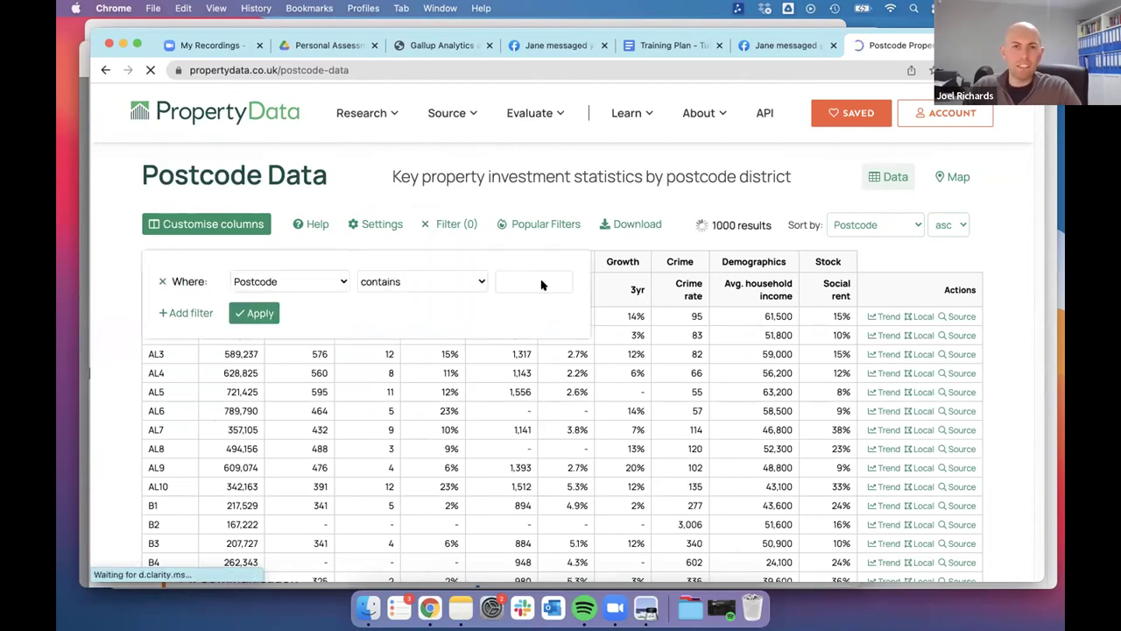
pyautogui.click(502, 285)
pyautogui.write('rg7')
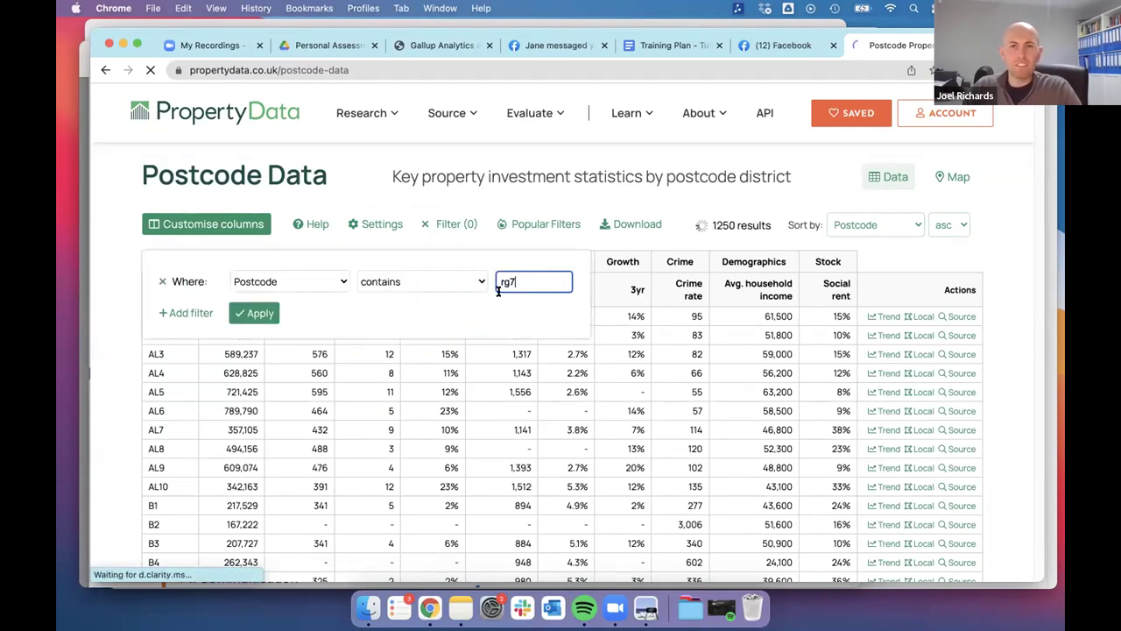
pyautogui.click(262, 314)
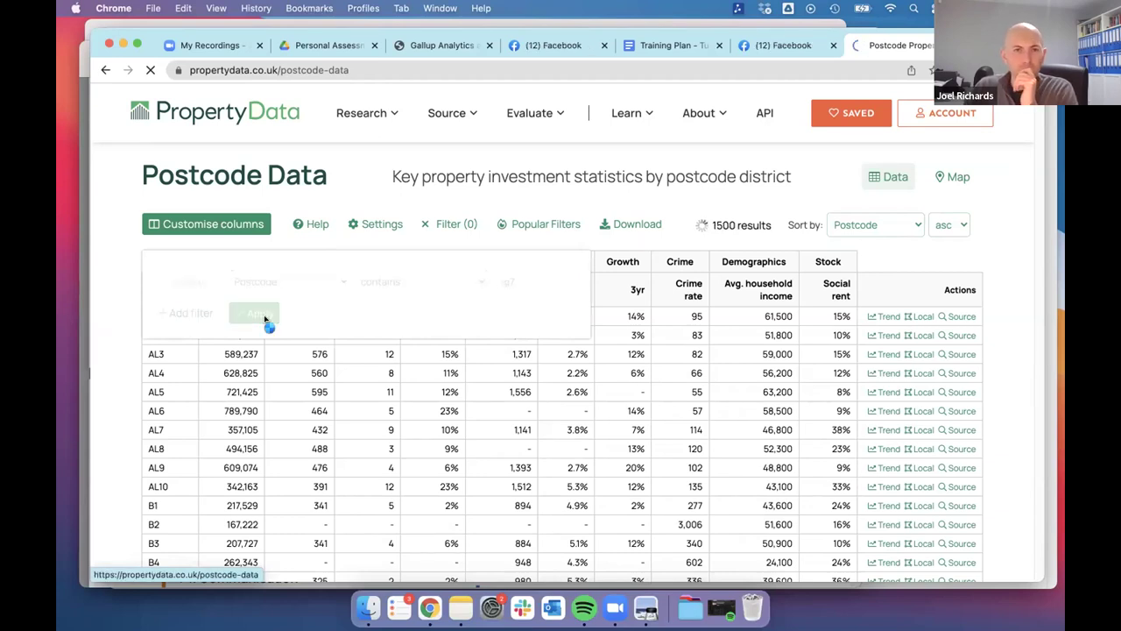